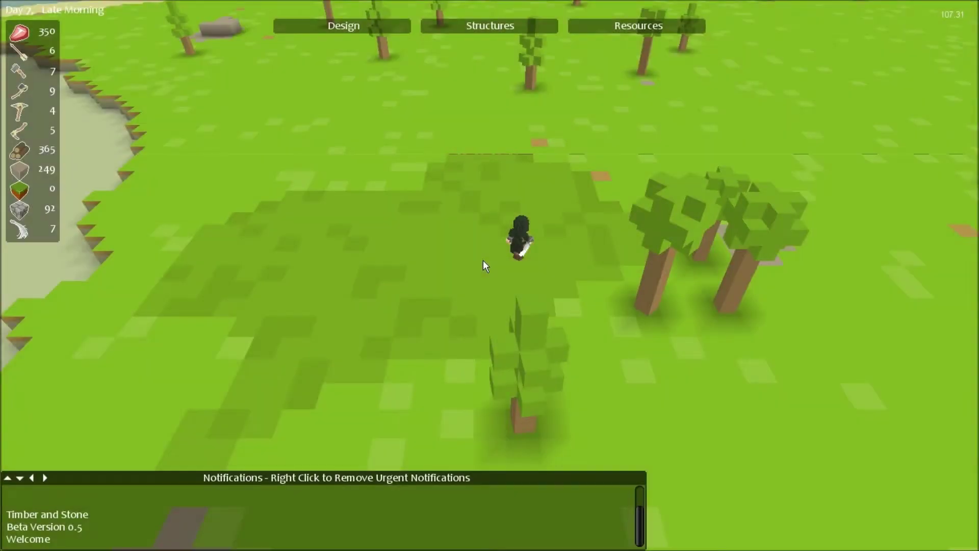
{"action": "scroll", "coordinate": [483, 260], "scroll_direction": "down", "scroll_amount": 5}
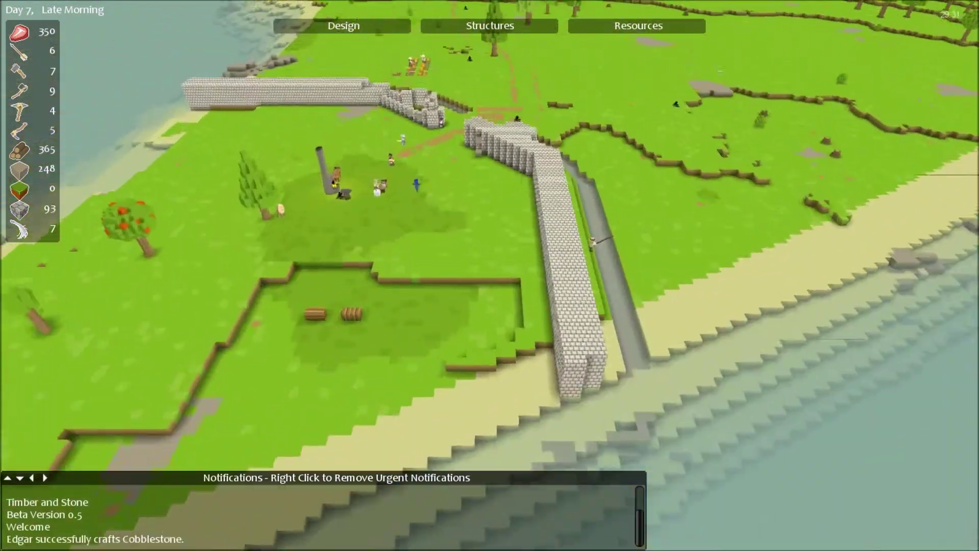
{"action": "scroll", "coordinate": [490, 276], "scroll_direction": "up", "scroll_amount": 1}
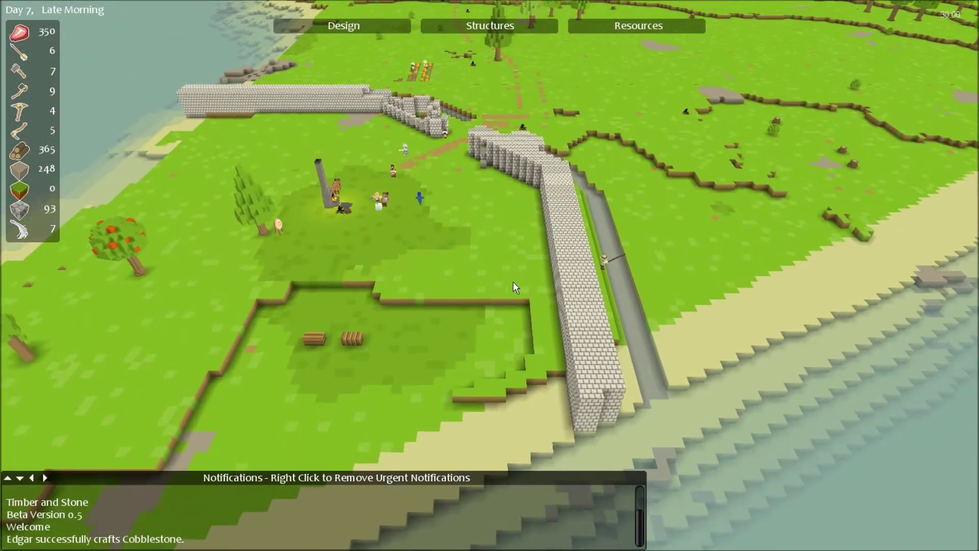
Orbit and pan the view around the settlement walls, field and river.
{"action": "key", "text": "q"}
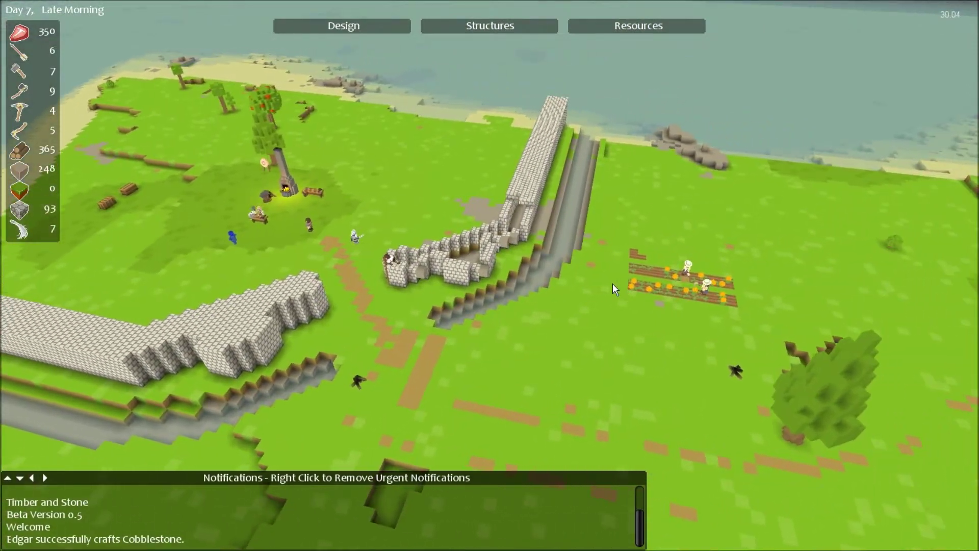
{"action": "key", "text": "q"}
{"action": "scroll", "coordinate": [490, 274], "scroll_direction": "up", "scroll_amount": 2}
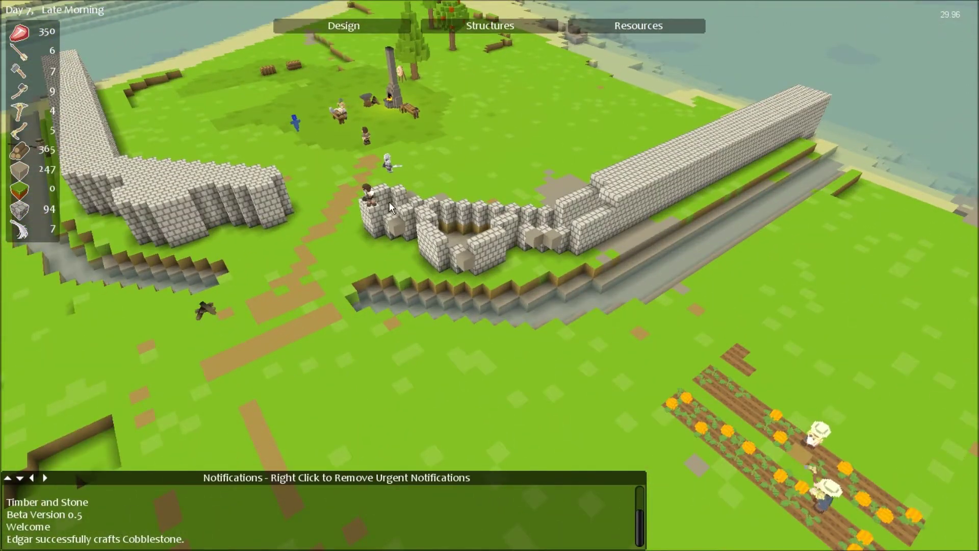
{"action": "scroll", "coordinate": [554, 227], "scroll_direction": "down", "scroll_amount": 4}
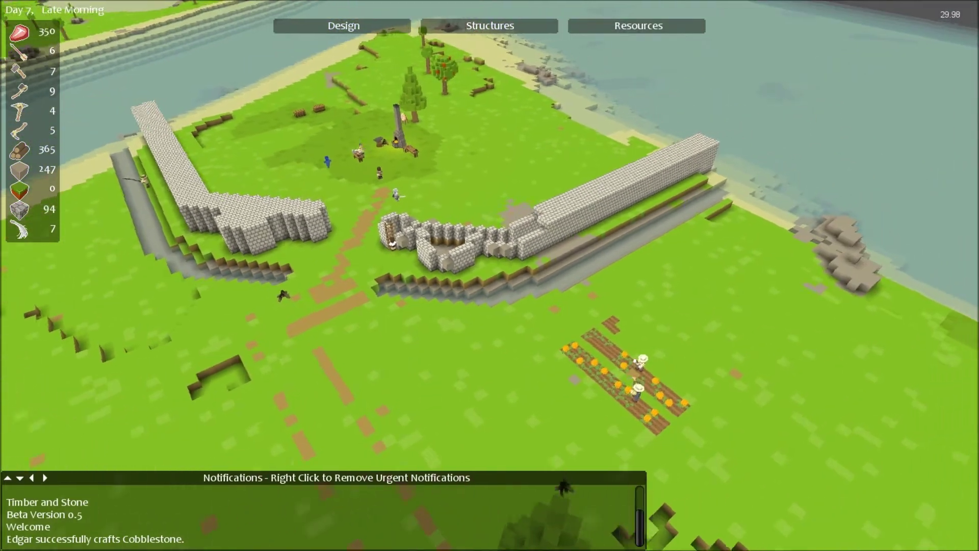
{"action": "key", "text": "q"}
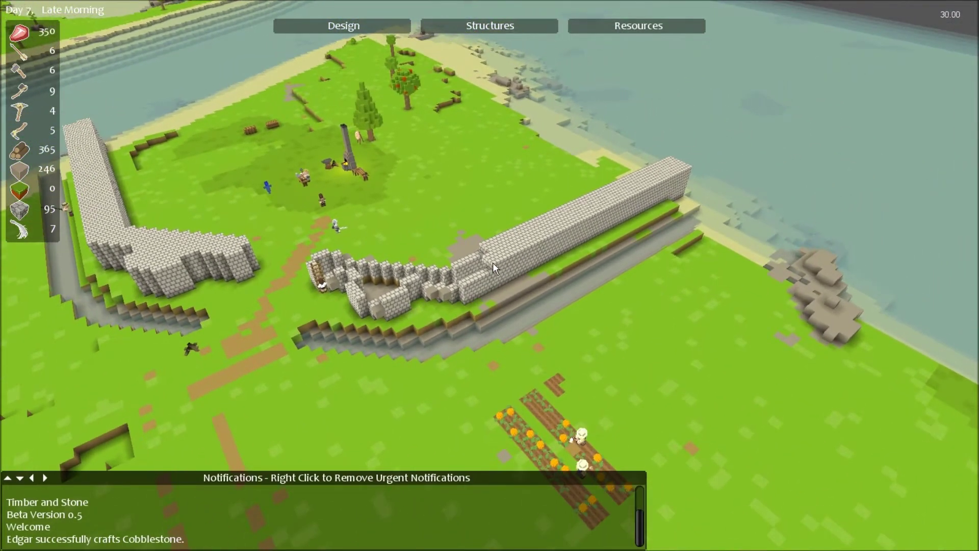
{"action": "key", "text": "s"}
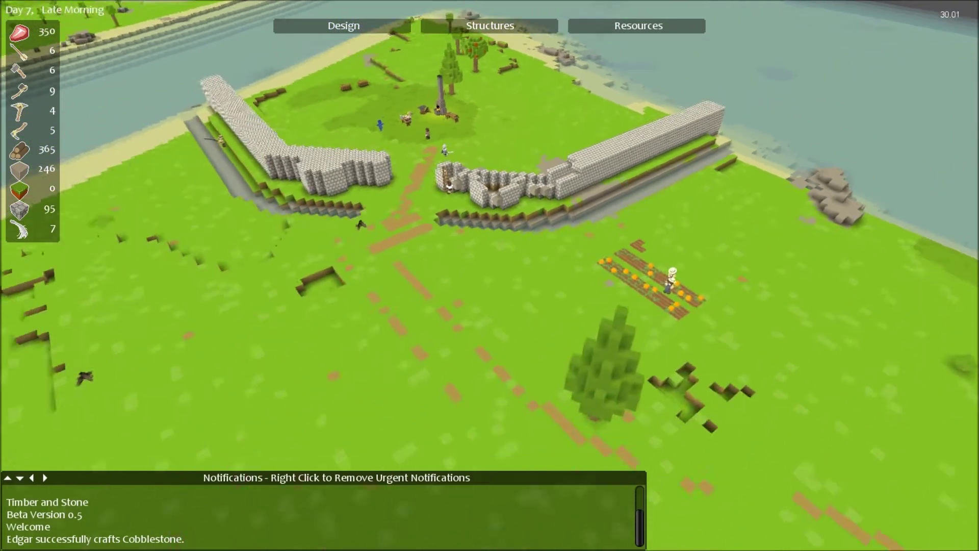
{"action": "key", "text": "w"}
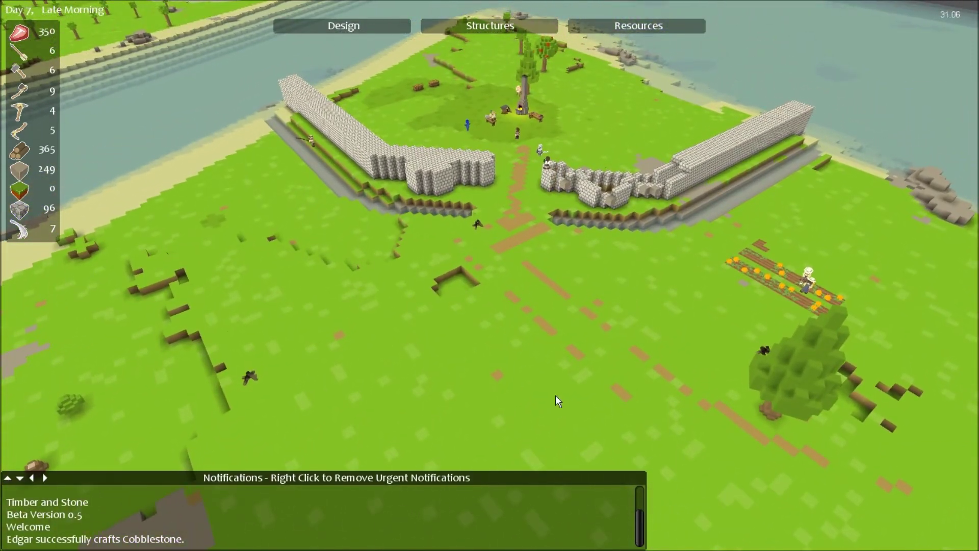
{"action": "scroll", "coordinate": [555, 395], "scroll_direction": "up", "scroll_amount": 5}
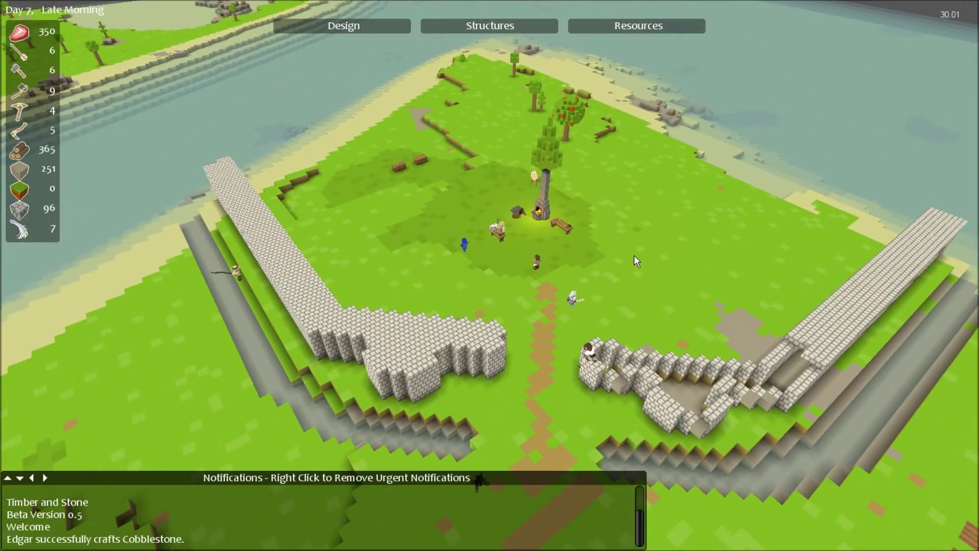
{"action": "key", "text": "s"}
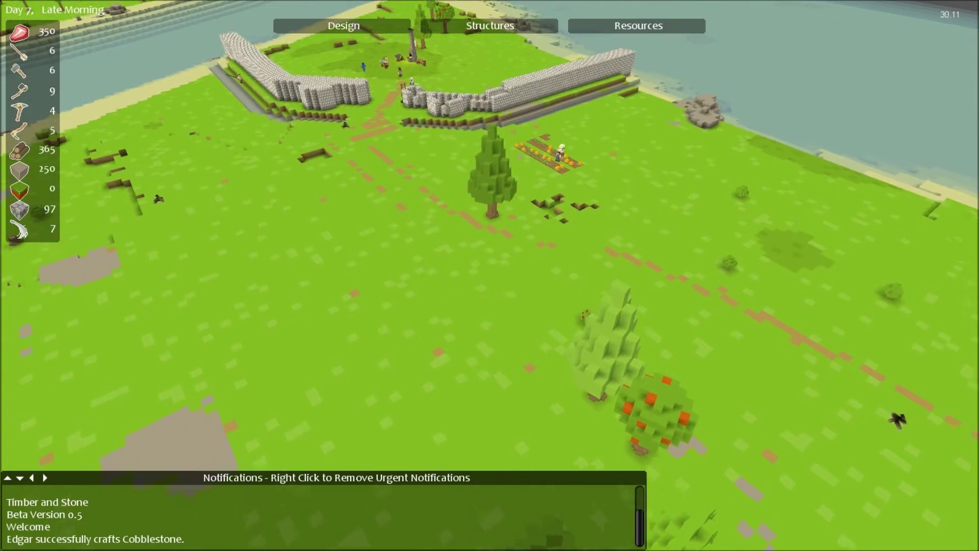
{"action": "key", "text": "e"}
{"action": "key", "text": "e"}
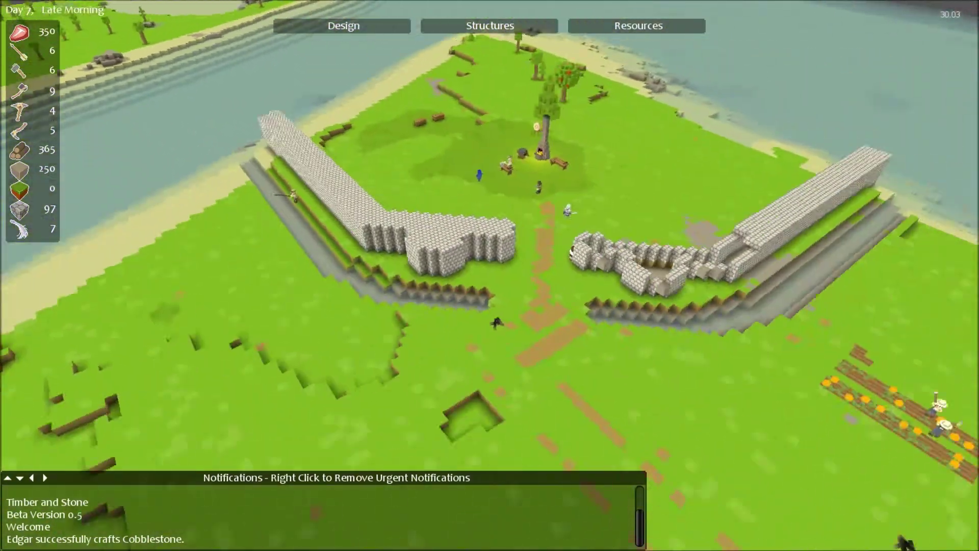
{"action": "key", "text": "e"}
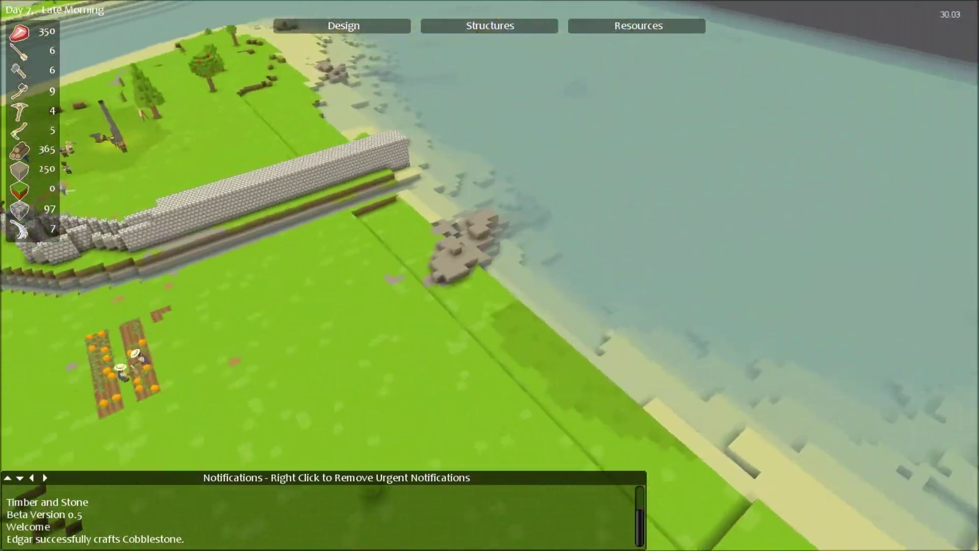
Survey the terrain toward the rocky outcrop, slicing away ground to check tunnels.
{"action": "key", "text": "q"}
{"action": "key", "text": "d"}
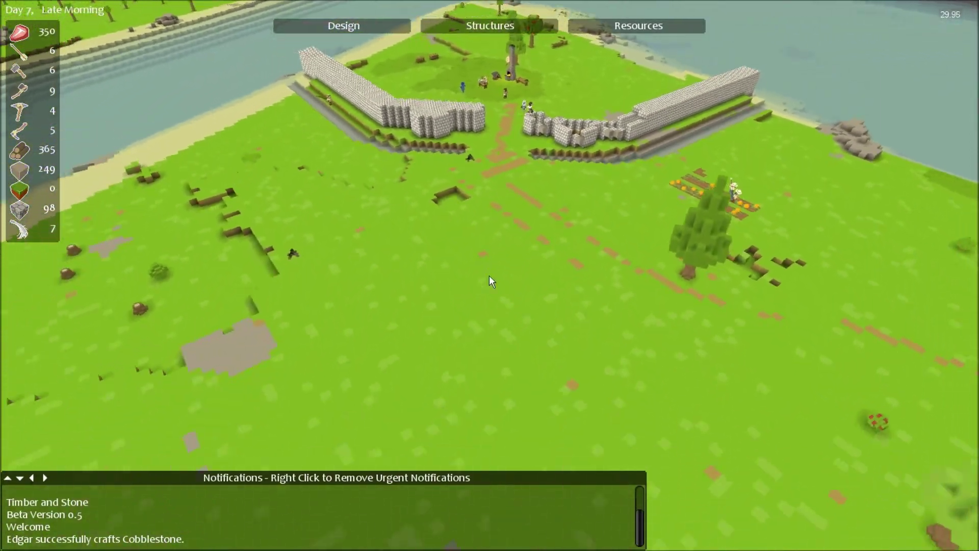
{"action": "key", "text": "s"}
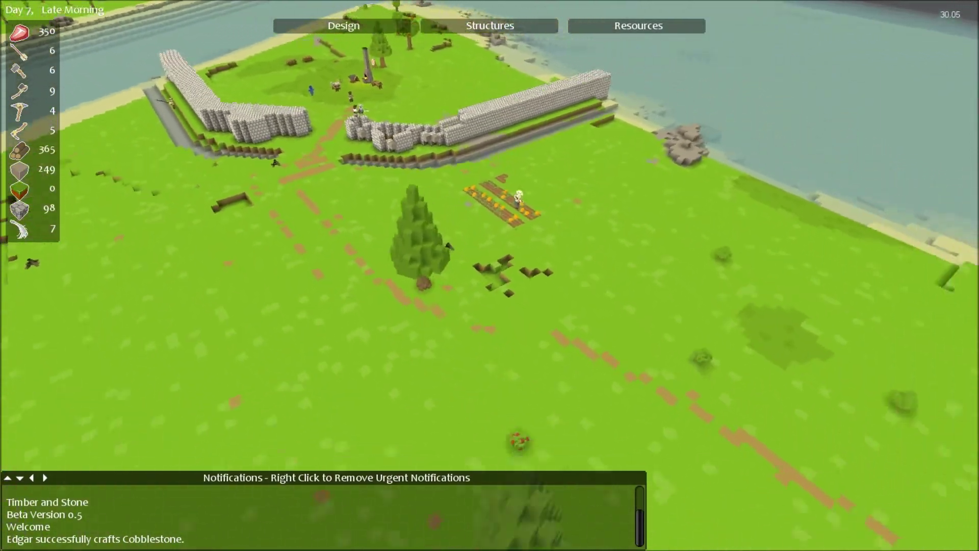
{"action": "key", "text": "e"}
{"action": "key", "text": "q"}
{"action": "key", "text": "d"}
{"action": "key", "text": "s"}
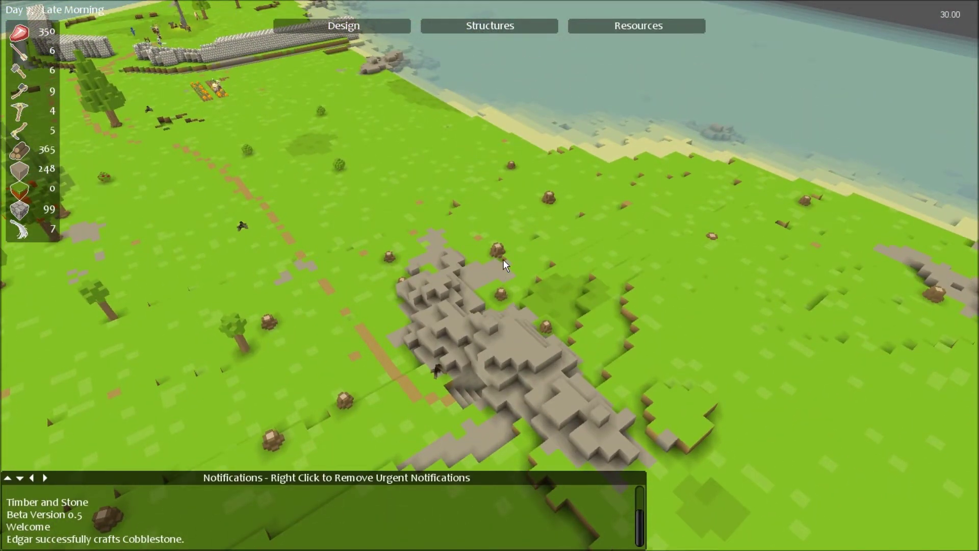
{"action": "key", "text": "z"}
{"action": "key", "text": "z"}
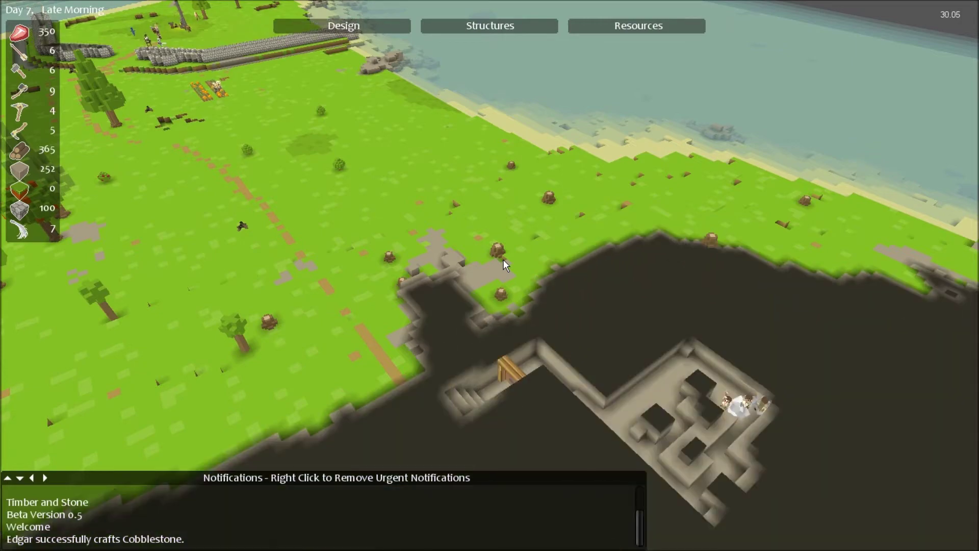
{"action": "key", "text": "q"}
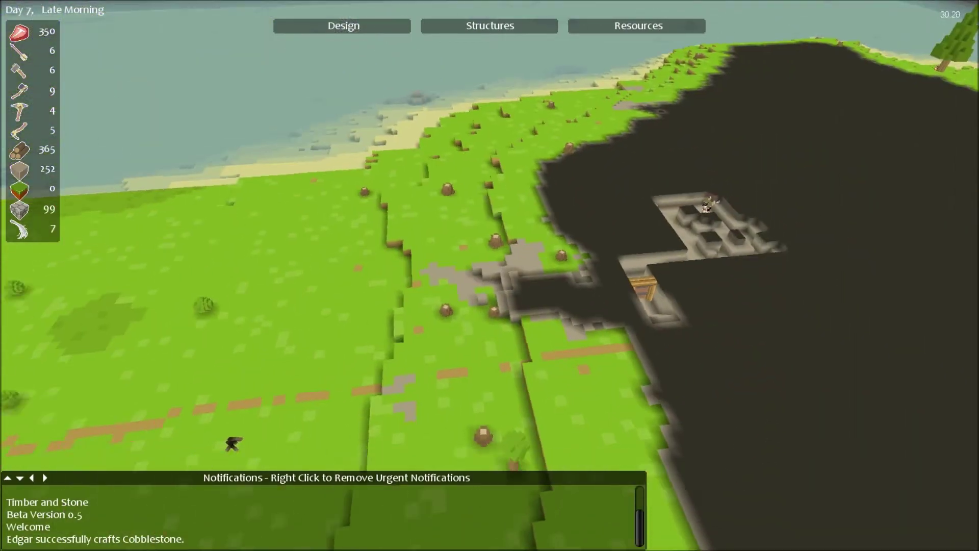
{"action": "key", "text": "x"}
{"action": "key", "text": "x"}
{"action": "key", "text": "q"}
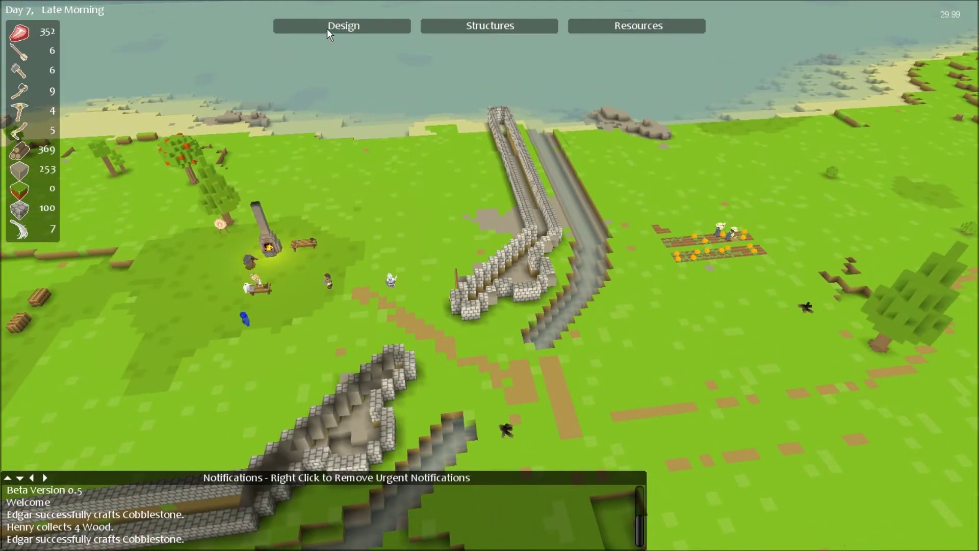
Reveal the blue planned wall blocks and yellow roads, orbiting around the planned section.
{"action": "left_click", "coordinate": [327, 29]}
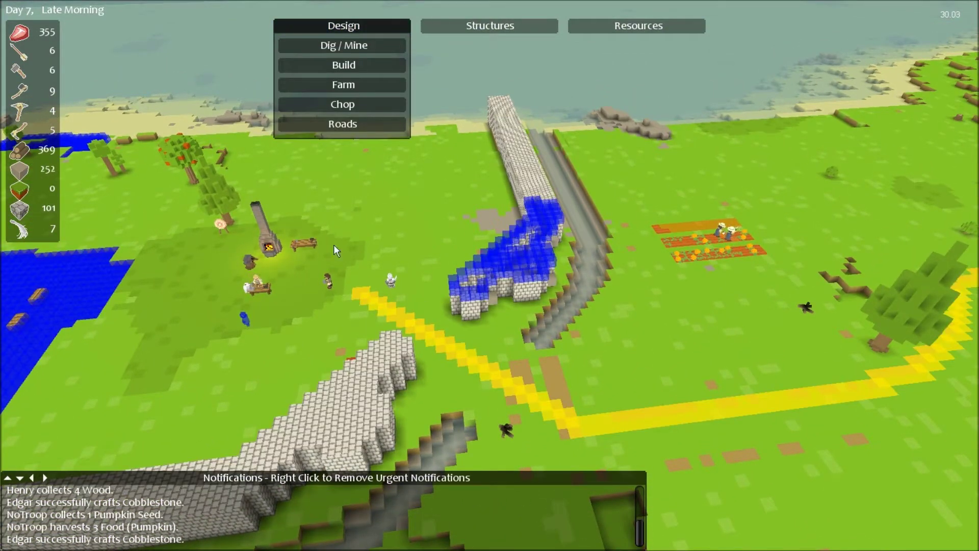
{"action": "key", "text": "q"}
{"action": "scroll", "coordinate": [500, 274], "scroll_direction": "up", "scroll_amount": 5}
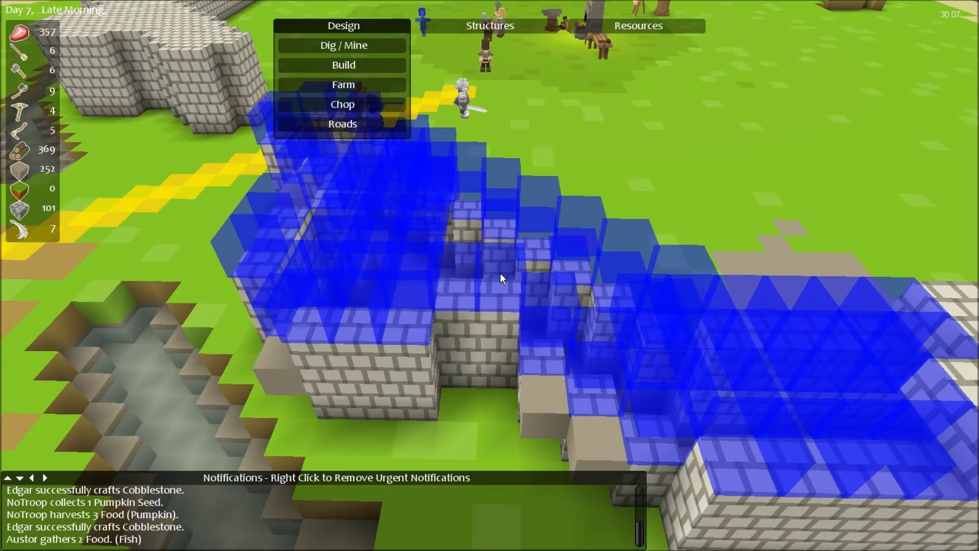
{"action": "scroll", "coordinate": [462, 283], "scroll_direction": "down", "scroll_amount": 3}
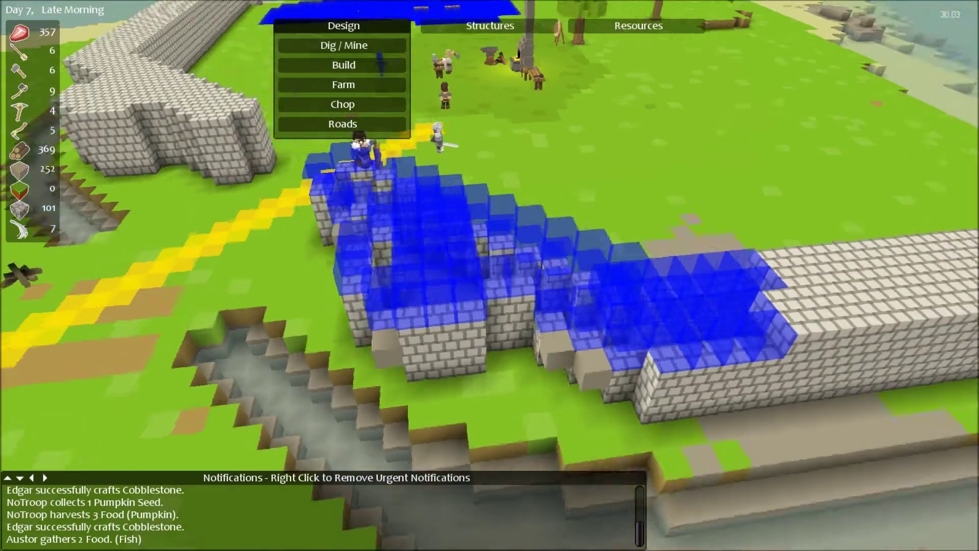
{"action": "key", "text": "q"}
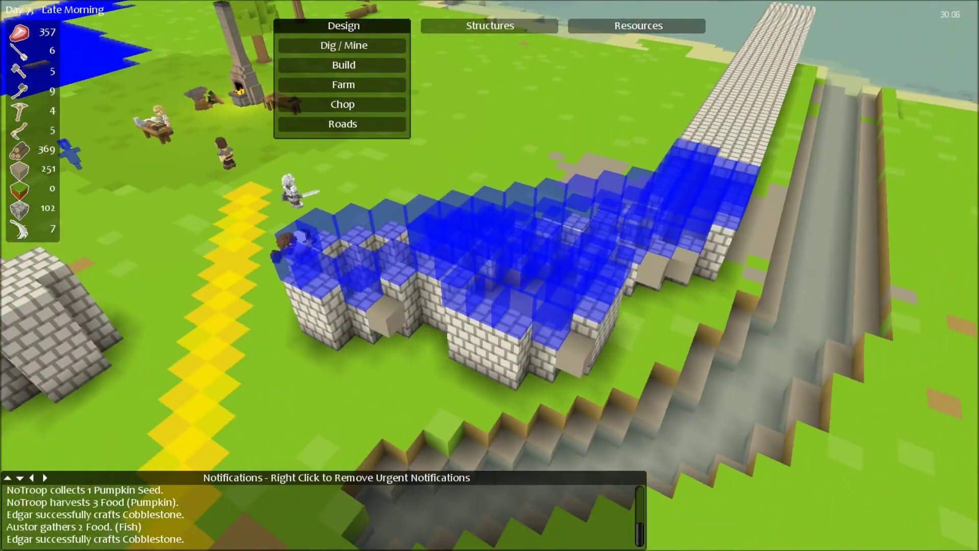
{"action": "key", "text": "q"}
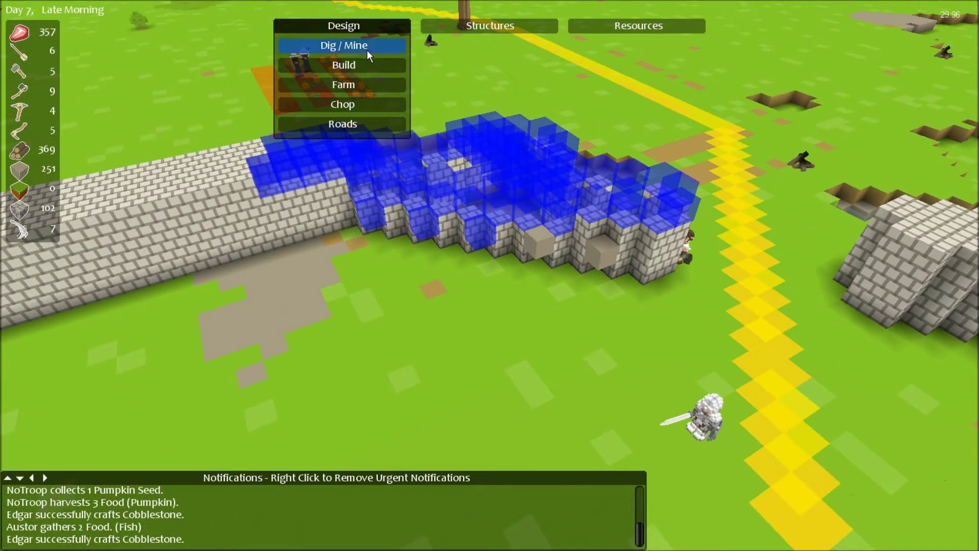
Mark one wall block for digging and rotate around the planned wall.
{"action": "left_click", "coordinate": [366, 48]}
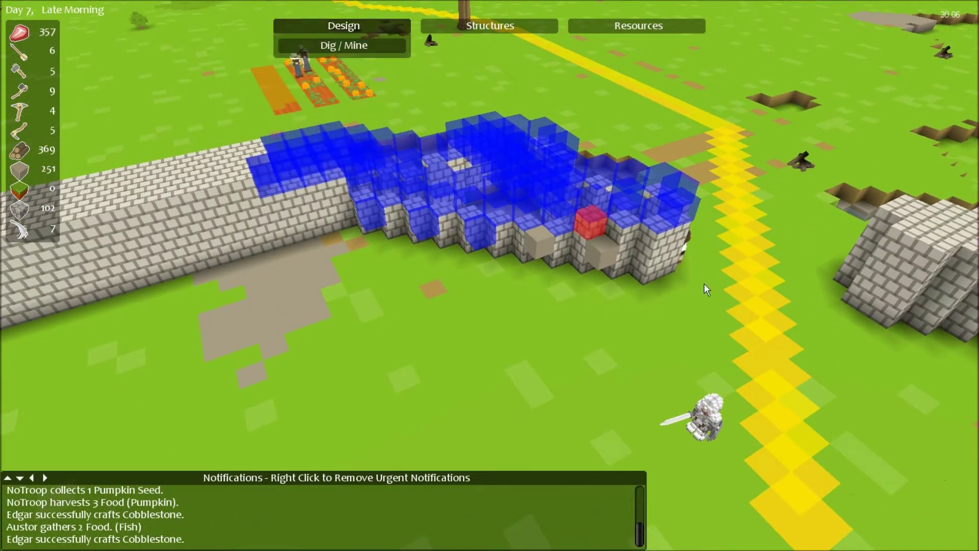
{"action": "left_click", "coordinate": [608, 251]}
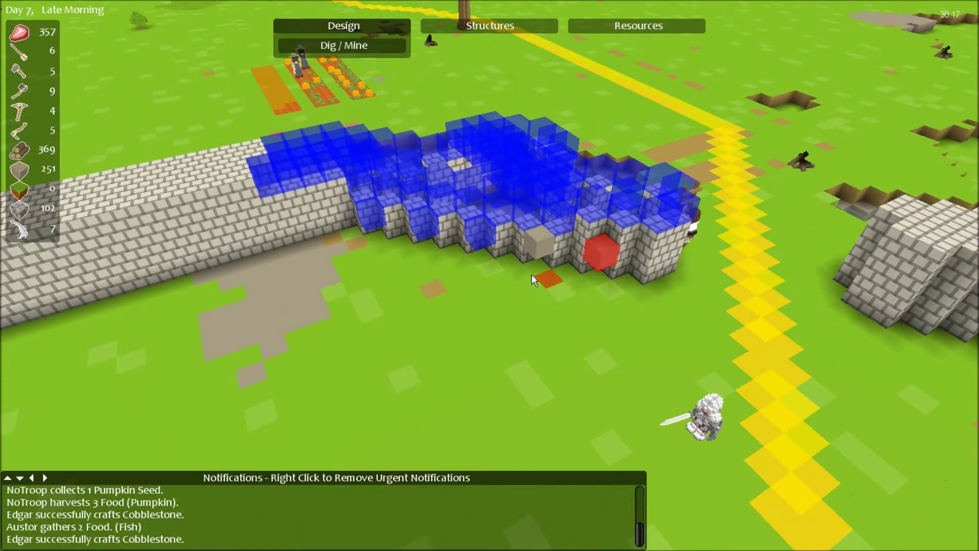
{"action": "key", "text": "q"}
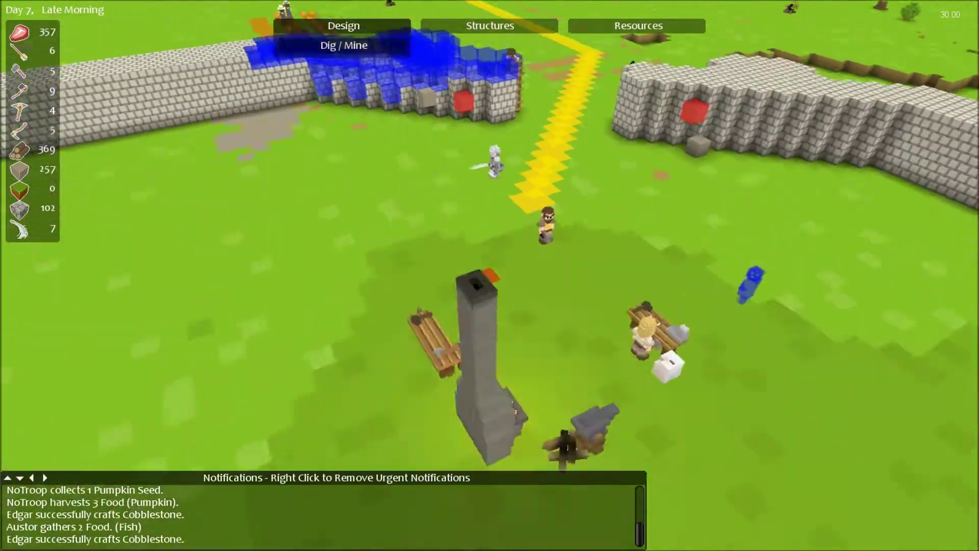
{"action": "key", "text": "q"}
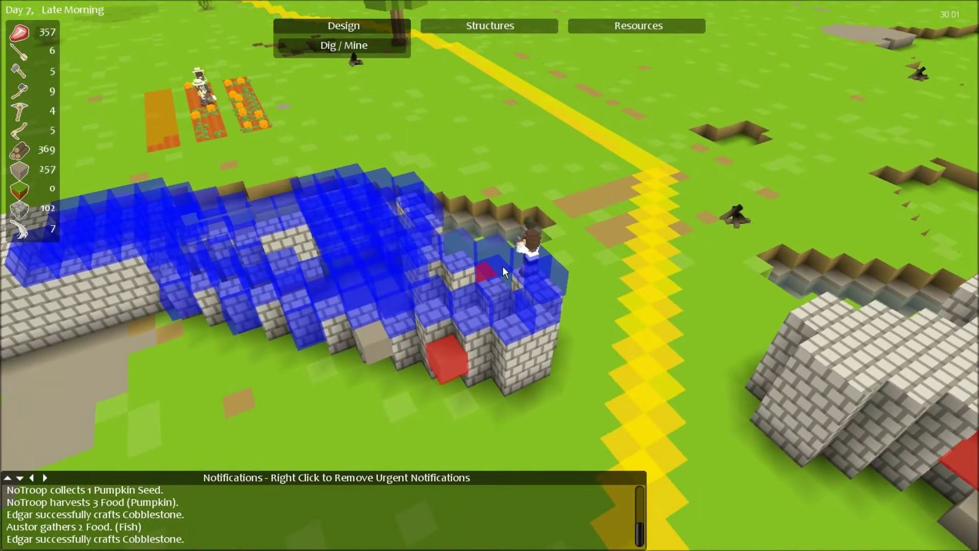
{"action": "key", "text": "q"}
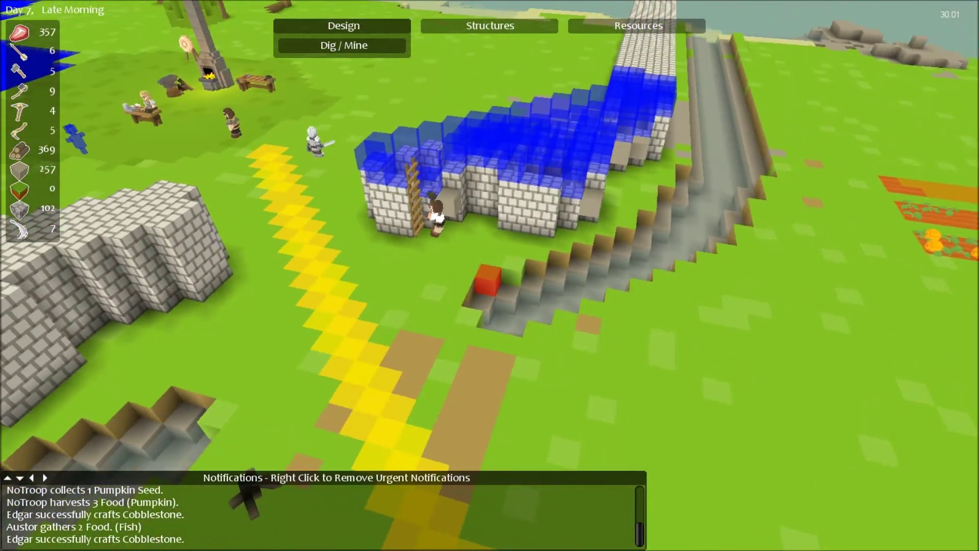
{"action": "key", "text": "q"}
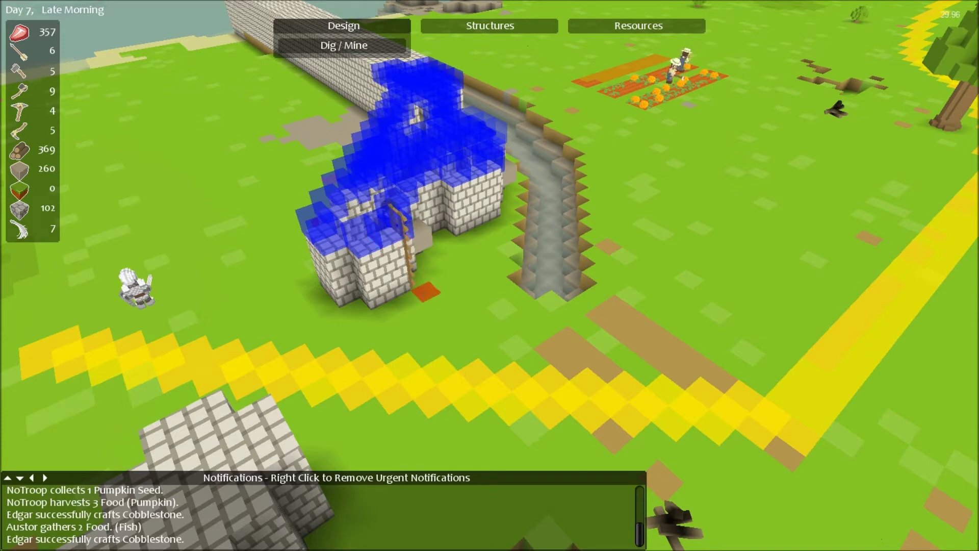
{"action": "key", "text": "q"}
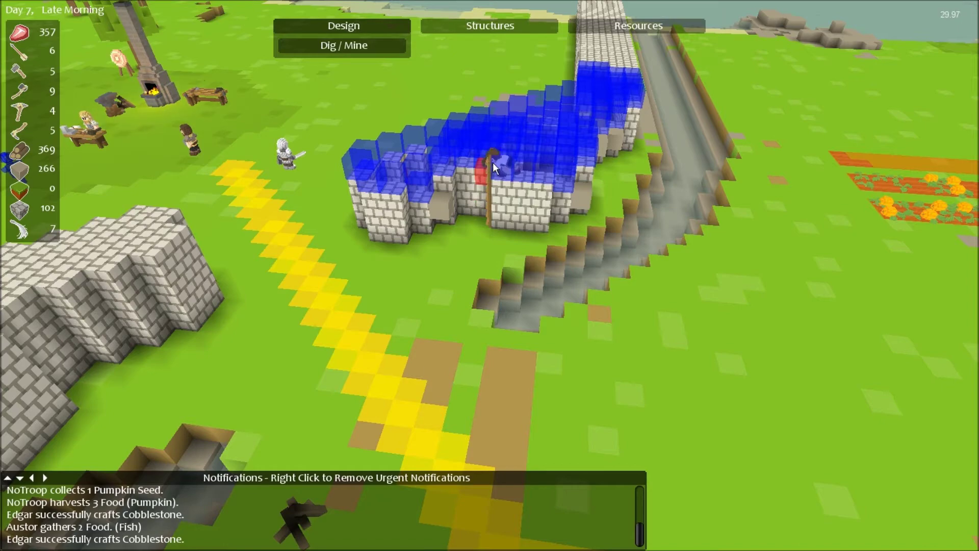
{"action": "scroll", "coordinate": [494, 279], "scroll_direction": "up", "scroll_amount": 3}
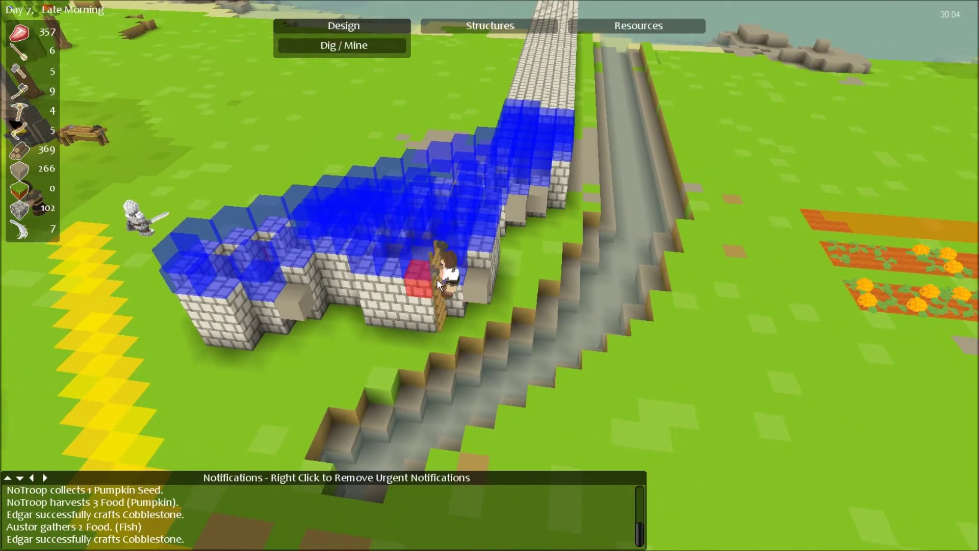
Orbit around the wall, then exit dig marking and close the design options.
{"action": "left_click_drag", "start_coordinate": [536, 315], "coordinate": [556, 256]}
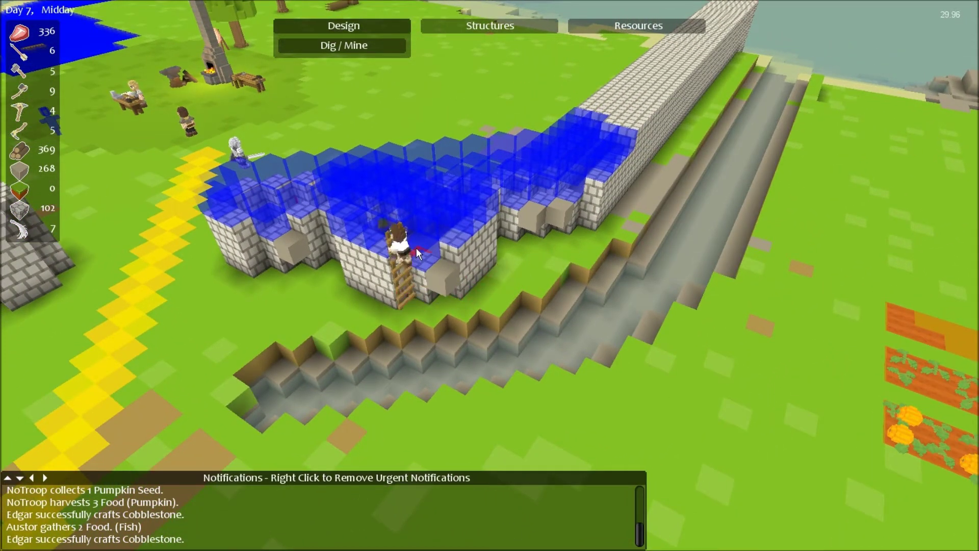
{"action": "mouse_move", "coordinate": [416, 248]}
{"action": "left_mouse_down"}
{"action": "mouse_move", "coordinate": [460, 253]}
{"action": "mouse_move", "coordinate": [443, 282]}
{"action": "mouse_move", "coordinate": [489, 275]}
{"action": "left_mouse_up"}
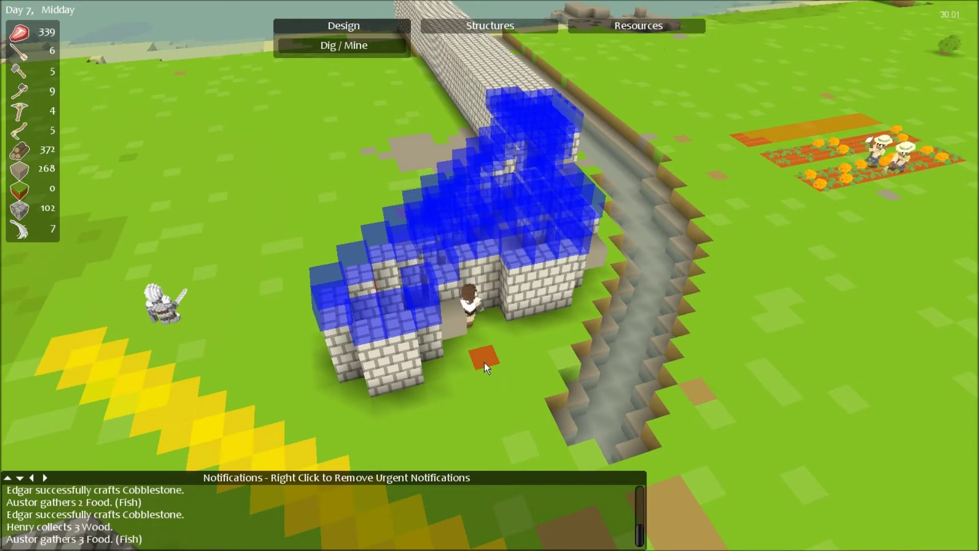
{"action": "left_click_drag", "start_coordinate": [473, 337], "coordinate": [427, 277]}
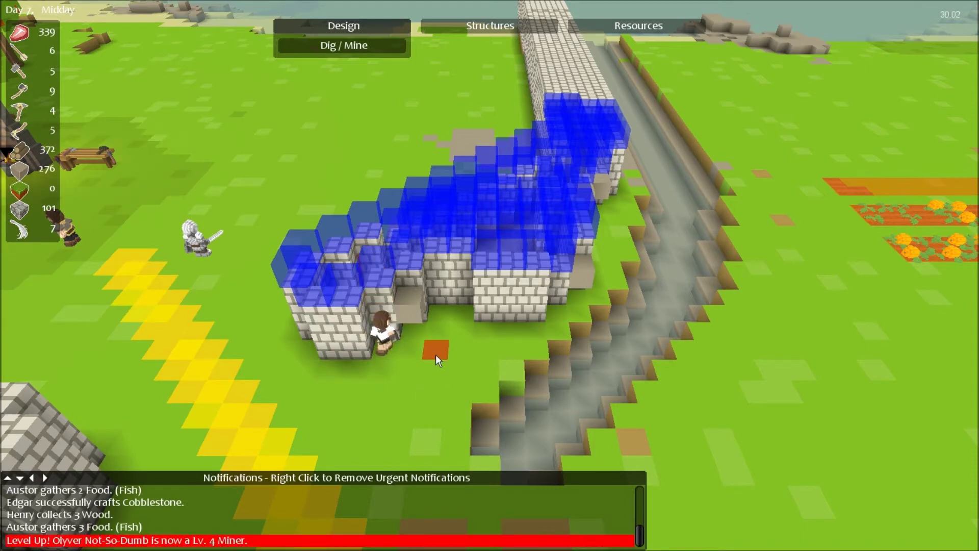
{"action": "right_click", "coordinate": [327, 379]}
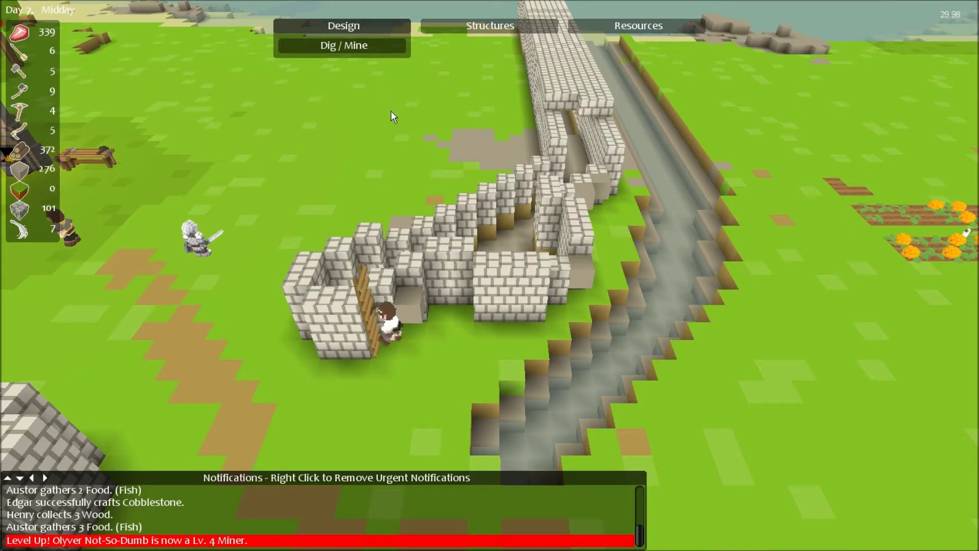
{"action": "left_click", "coordinate": [371, 25]}
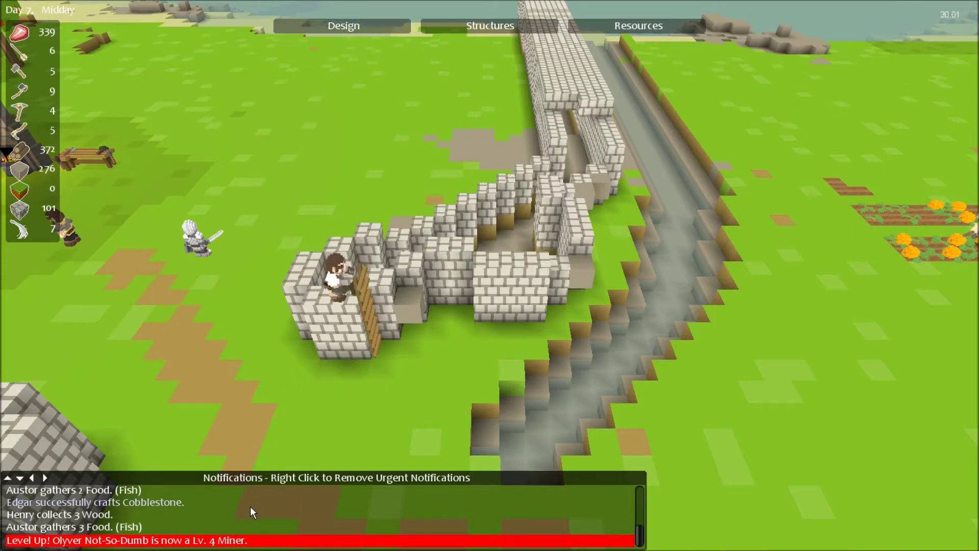
{"action": "key", "text": "q"}
{"action": "key", "text": "q"}
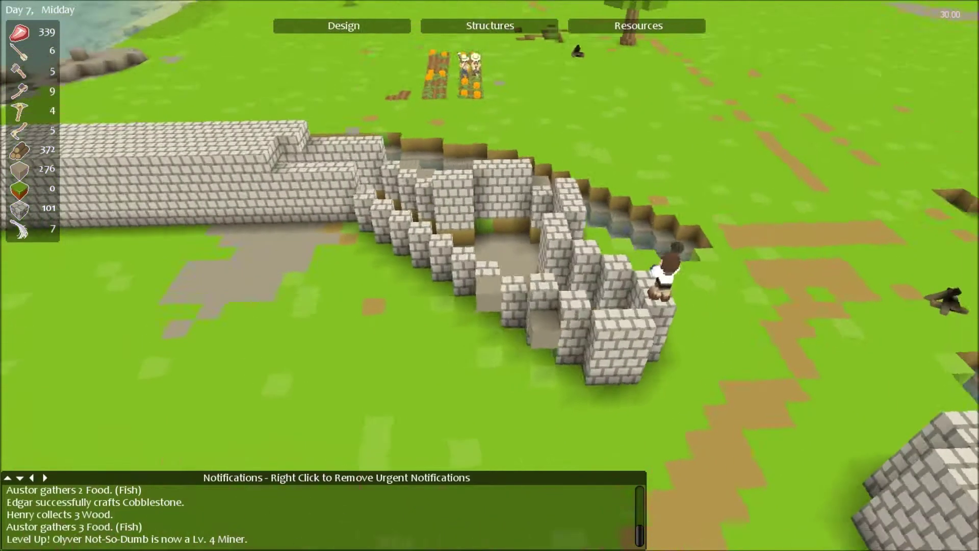
Mark another block on the wall front for digging with Dig / Mine.
{"action": "left_click", "coordinate": [368, 32]}
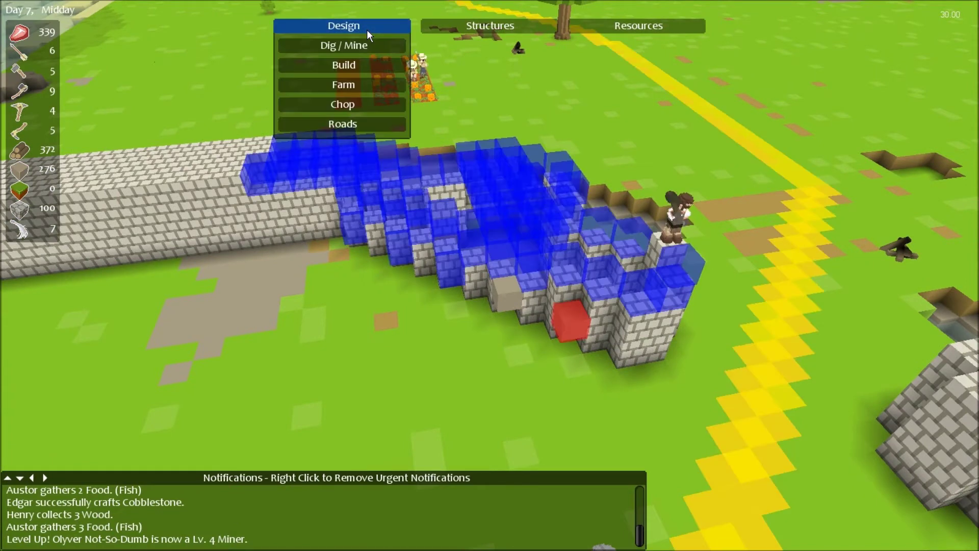
{"action": "left_click", "coordinate": [363, 27]}
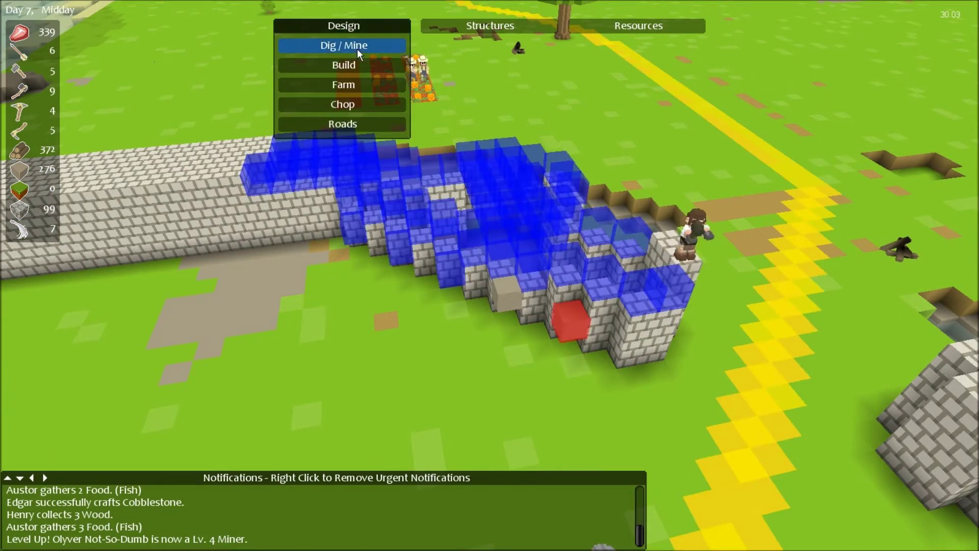
{"action": "left_click", "coordinate": [358, 49]}
{"action": "left_click", "coordinate": [573, 327]}
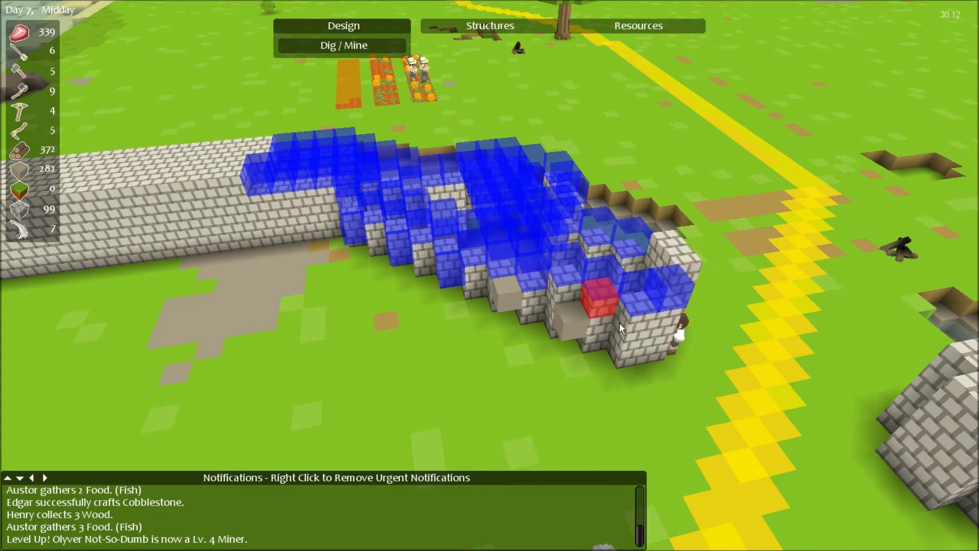
{"action": "key", "text": "e"}
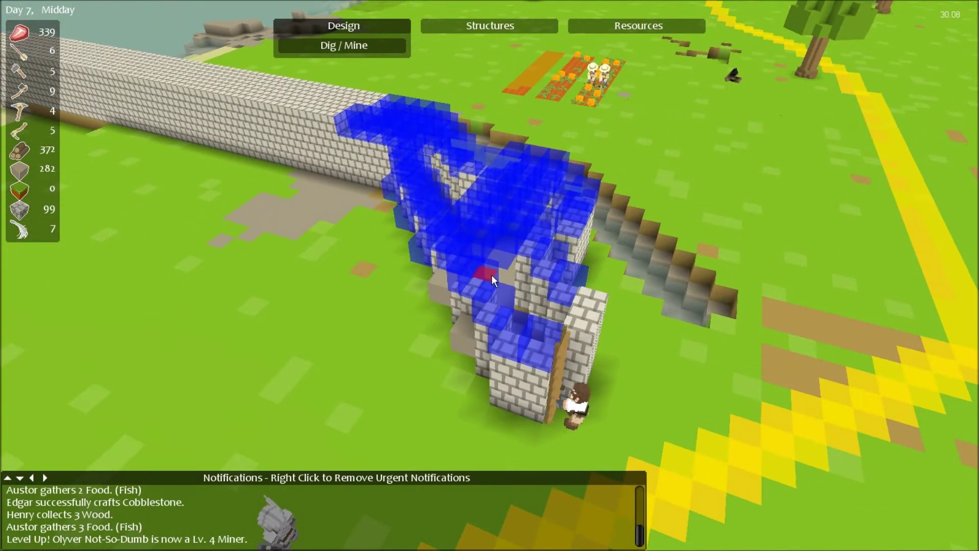
{"action": "key", "text": "e"}
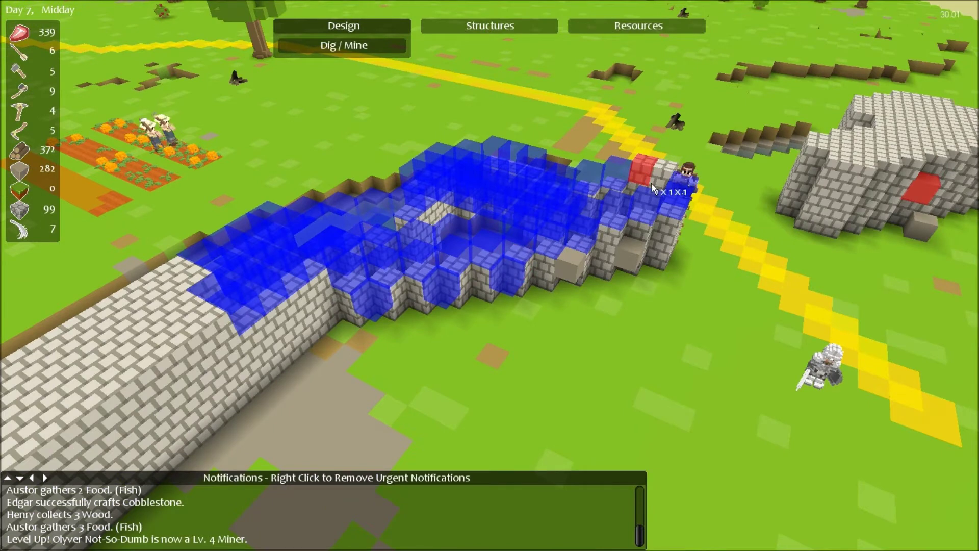
Cancel dig marking and bring up the resources and crafting overview.
{"action": "right_click", "coordinate": [337, 67]}
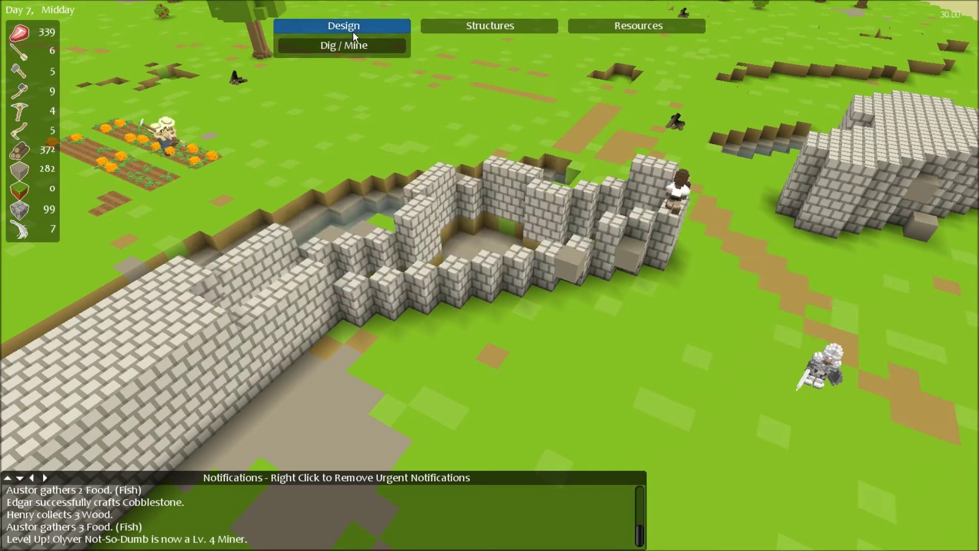
{"action": "left_click", "coordinate": [353, 32]}
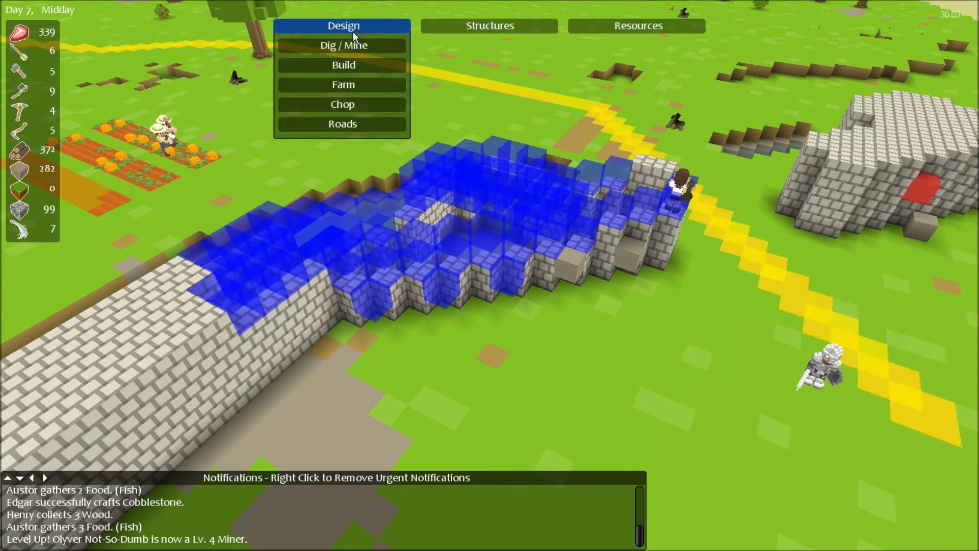
{"action": "left_click", "coordinate": [614, 26]}
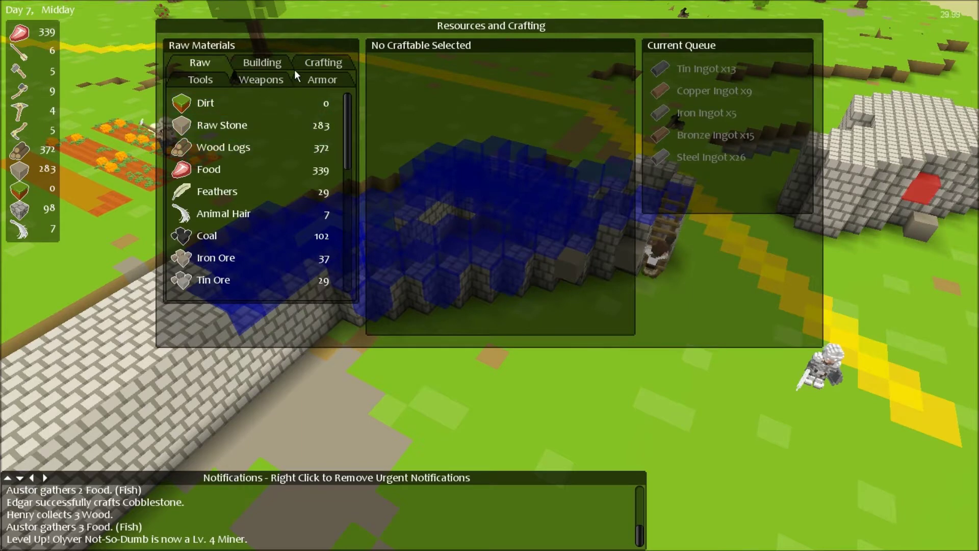
Queue five Stone Hammers and one Stone Pickaxe from Tools, then close the overview.
{"action": "left_click", "coordinate": [203, 79]}
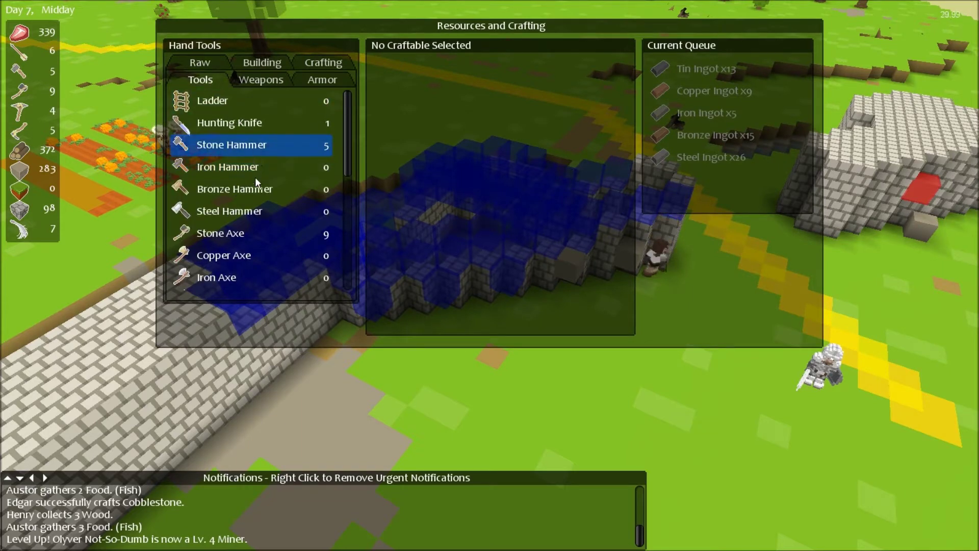
{"action": "left_click", "coordinate": [260, 145]}
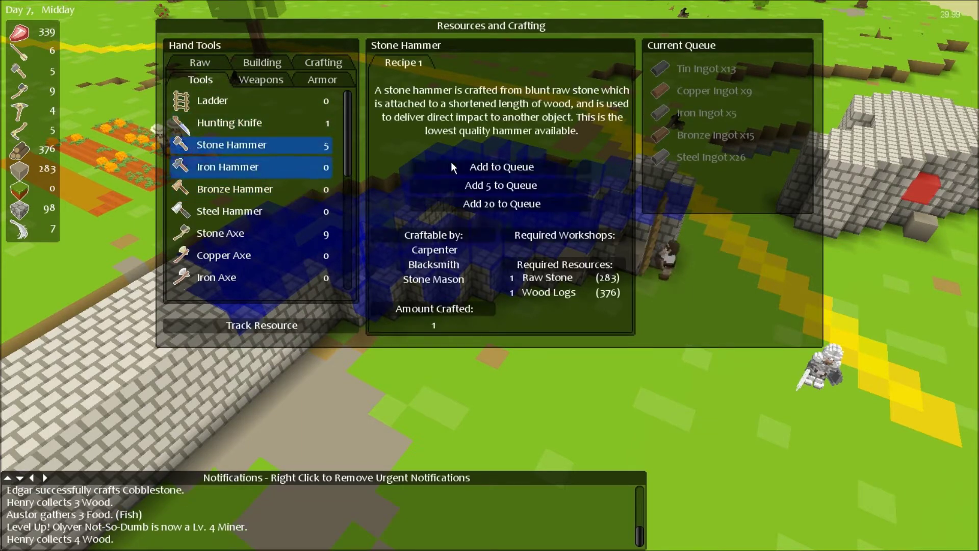
{"action": "left_click", "coordinate": [498, 185]}
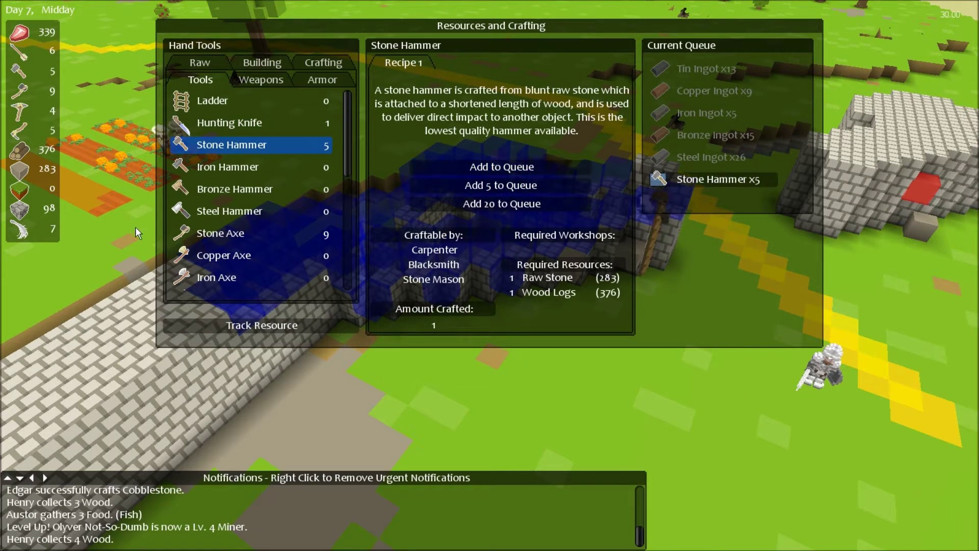
{"action": "scroll", "coordinate": [222, 229], "scroll_direction": "down", "scroll_amount": 3}
{"action": "scroll", "coordinate": [241, 214], "scroll_direction": "down", "scroll_amount": 2}
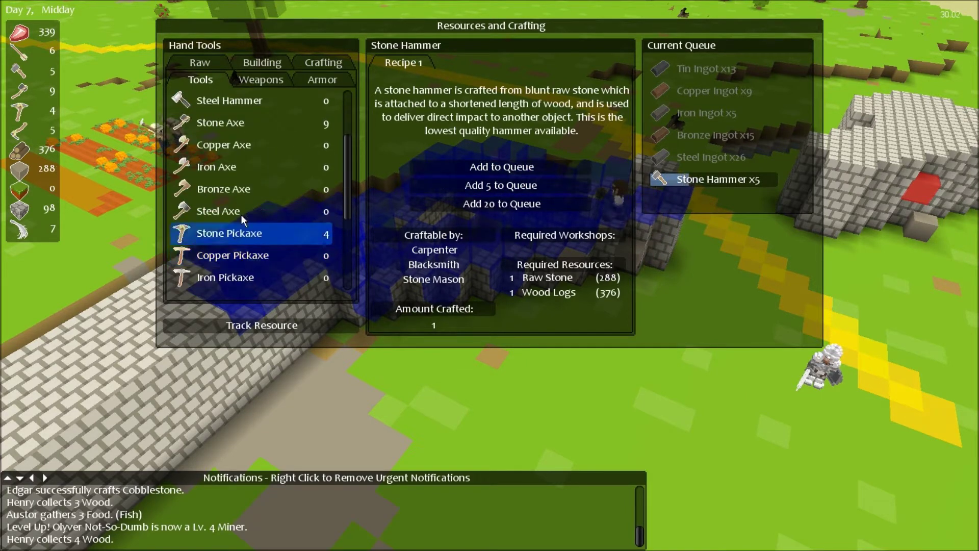
{"action": "left_click", "coordinate": [231, 237]}
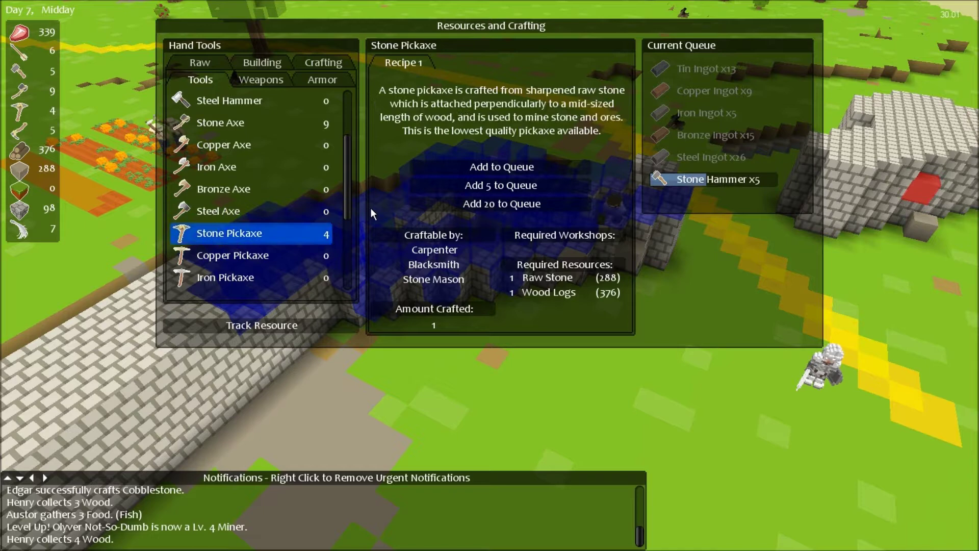
{"action": "left_click", "coordinate": [521, 166]}
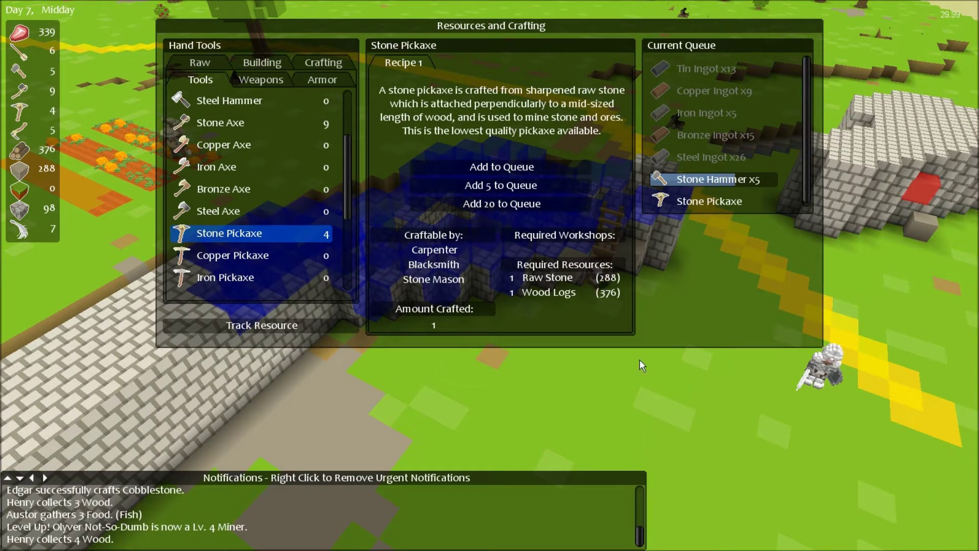
{"action": "key", "text": "Escape"}
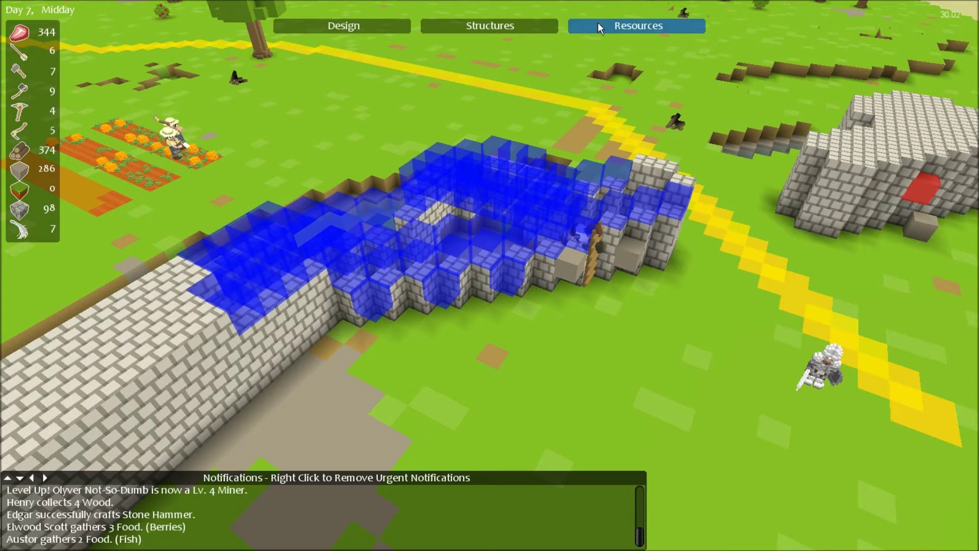
Designate a 3 x 2 x 1 cobblestone wall stretch to build.
{"action": "left_click", "coordinate": [298, 22]}
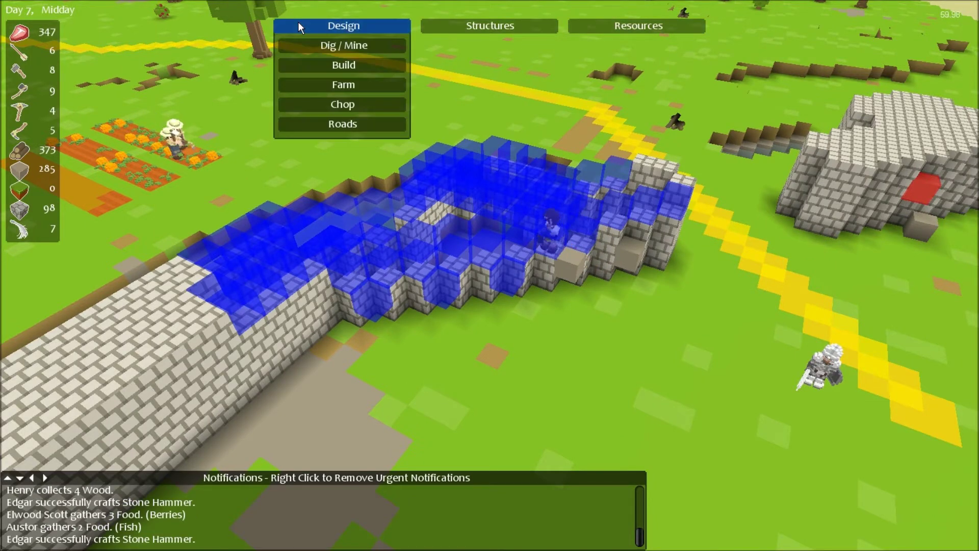
{"action": "left_click", "coordinate": [324, 69]}
{"action": "scroll", "coordinate": [346, 115], "scroll_direction": "down", "scroll_amount": 3}
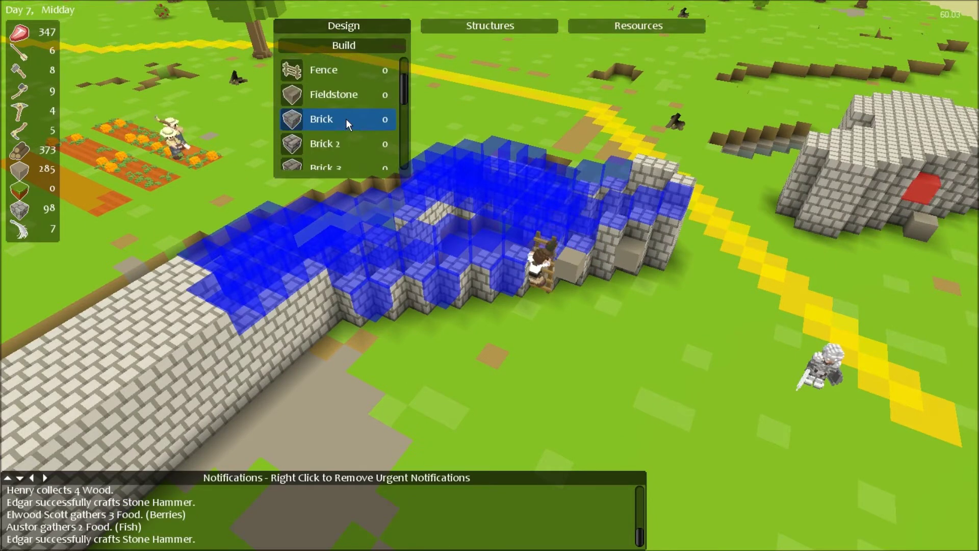
{"action": "scroll", "coordinate": [346, 119], "scroll_direction": "down", "scroll_amount": 2}
{"action": "left_click", "coordinate": [342, 162]}
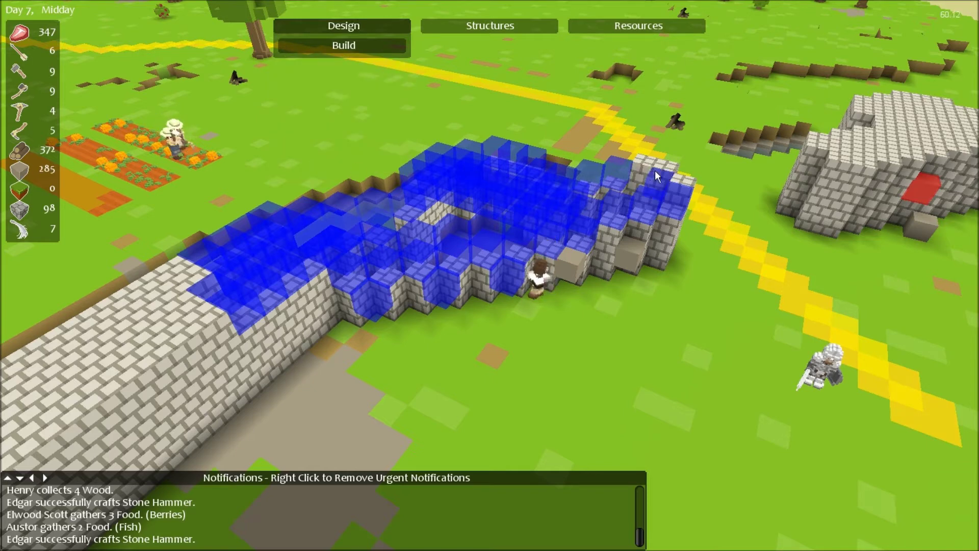
{"action": "left_click_drag", "start_coordinate": [654, 171], "coordinate": [639, 216]}
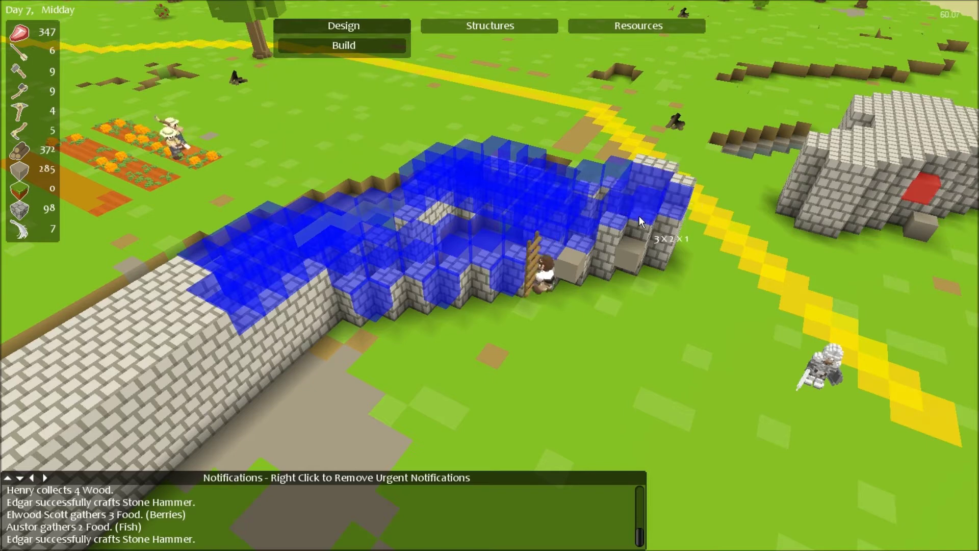
Orbit and fly over the settlement, then open the resources and crafting overview.
{"action": "key", "text": "shift"}
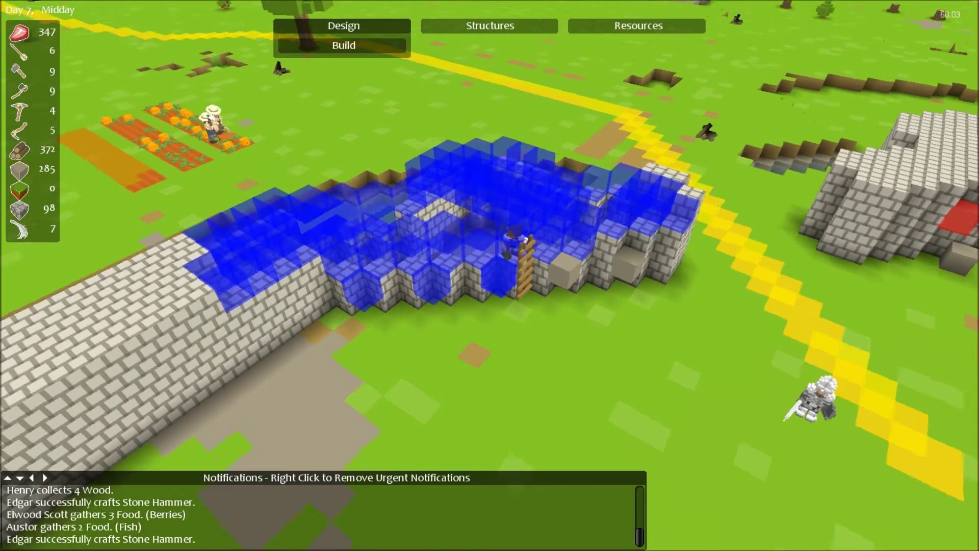
{"action": "key", "text": "e"}
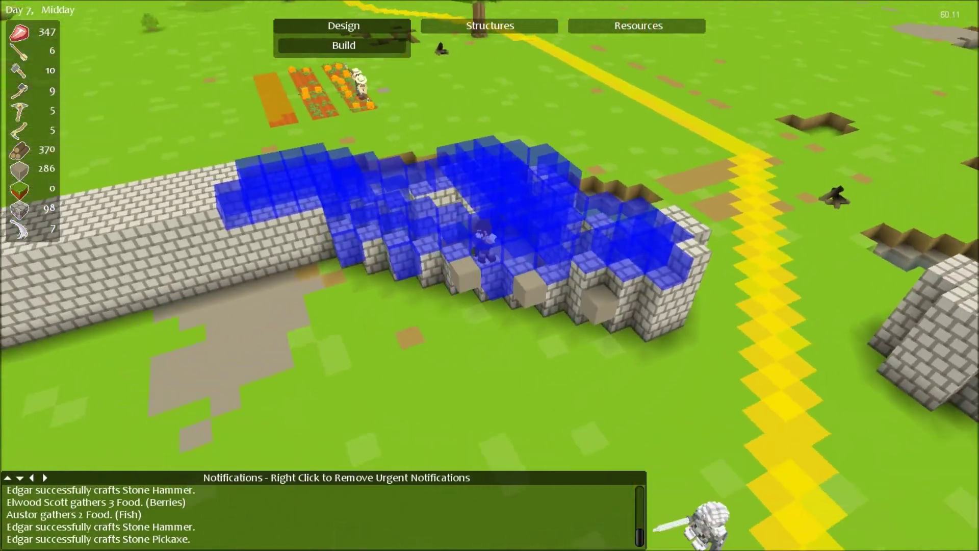
{"action": "key", "text": "e"}
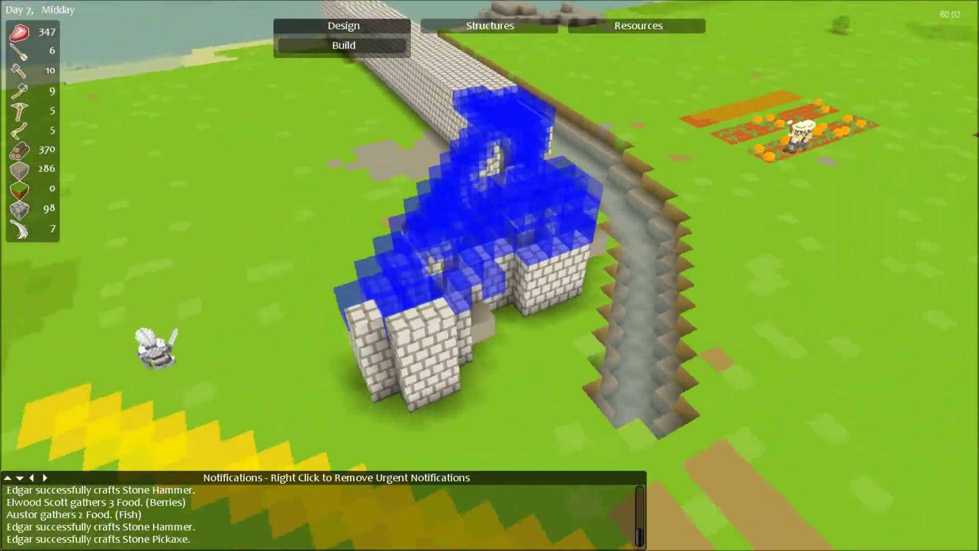
{"action": "key", "text": "e"}
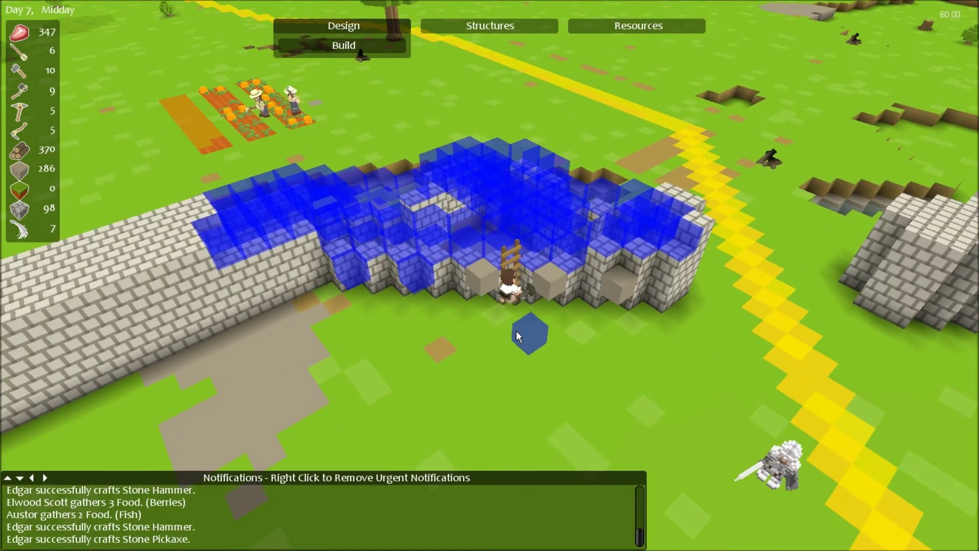
{"action": "key", "text": "w"}
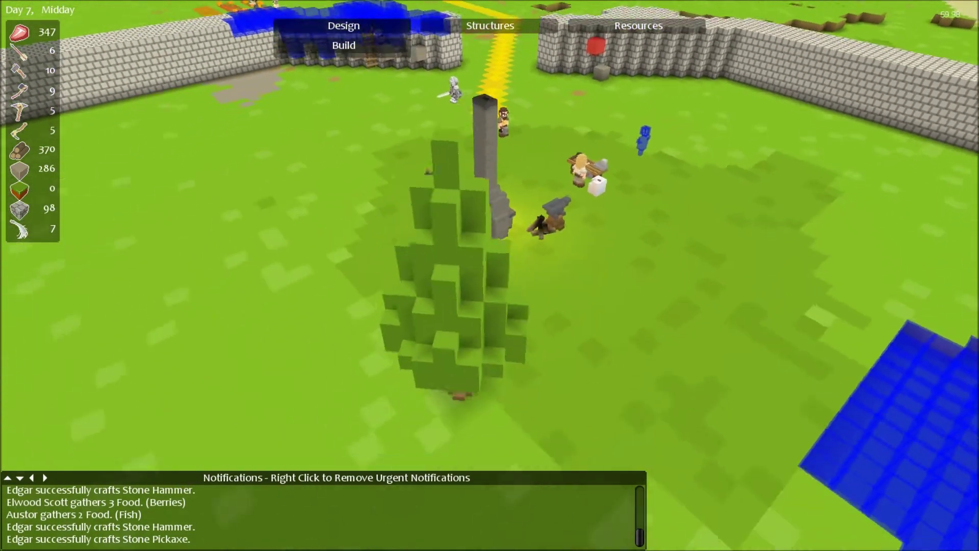
{"action": "key", "text": "w"}
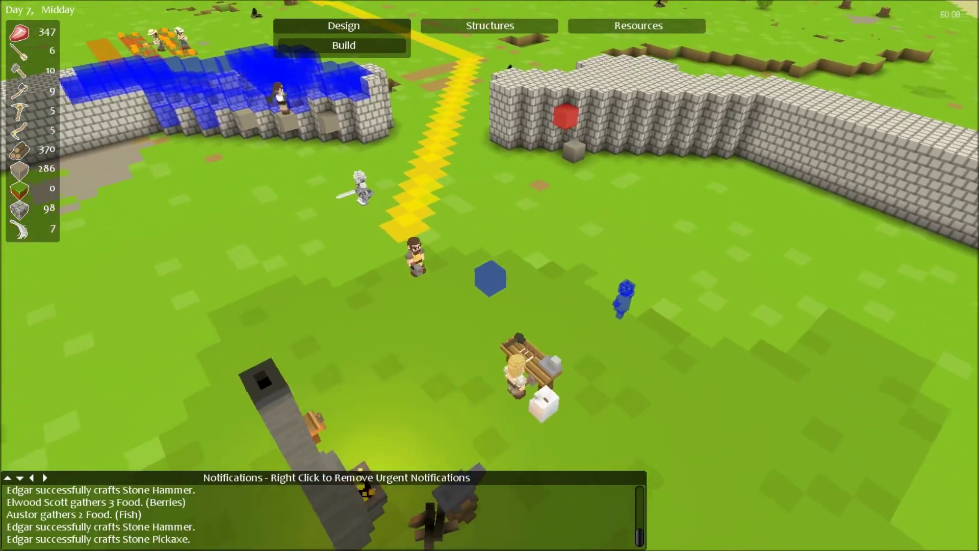
{"action": "key", "text": "a"}
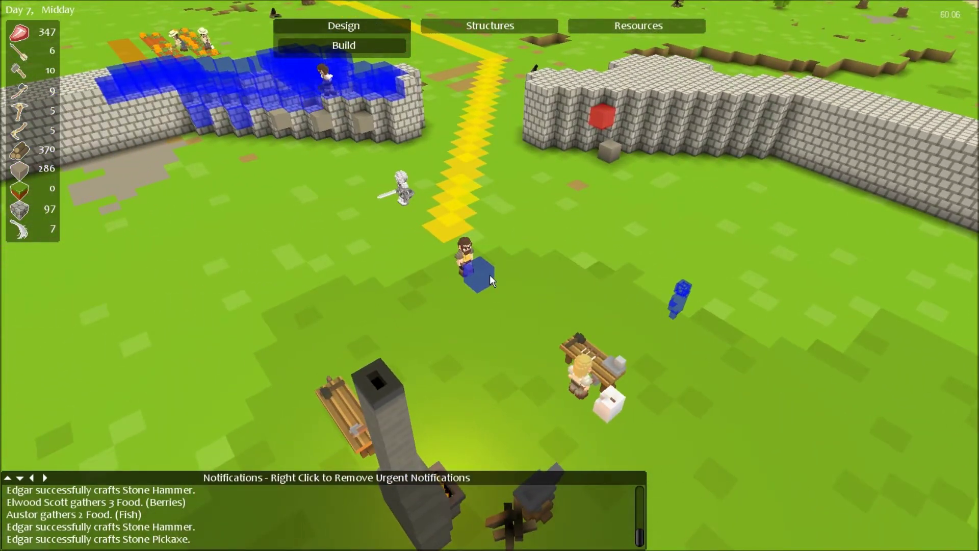
{"action": "key", "text": "w"}
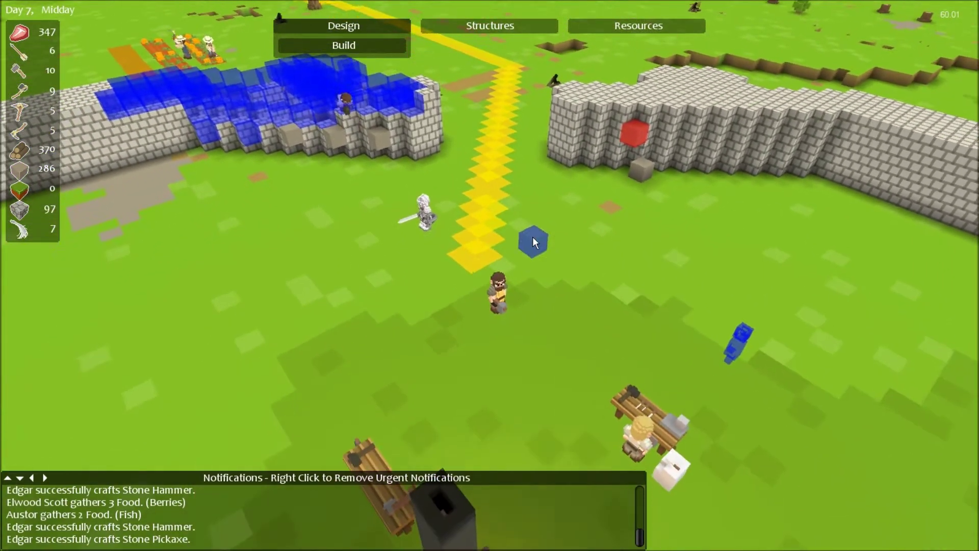
{"action": "left_click", "coordinate": [638, 30]}
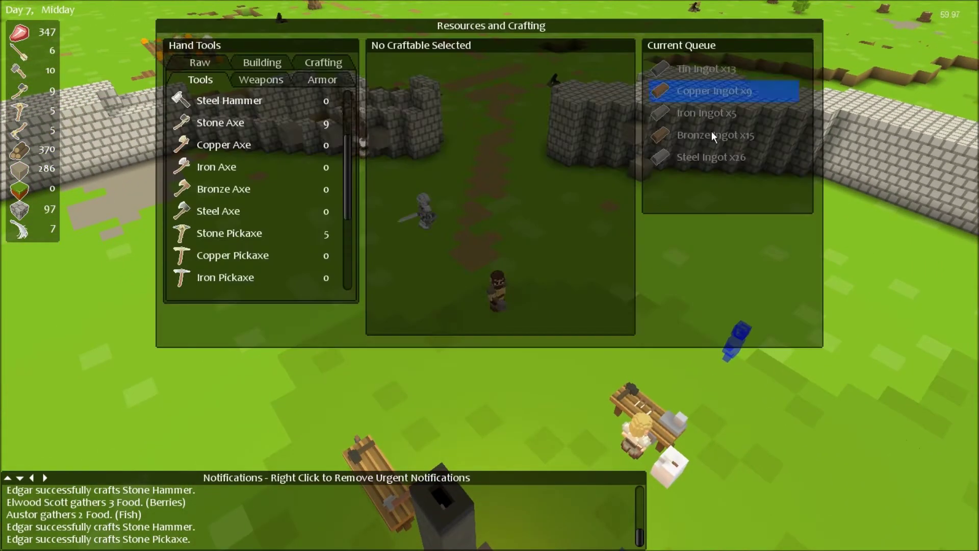
Queue five more Stone Pickaxes, then reopen the overview's building materials list.
{"action": "left_click", "coordinate": [514, 389]}
{"action": "key", "text": "e"}
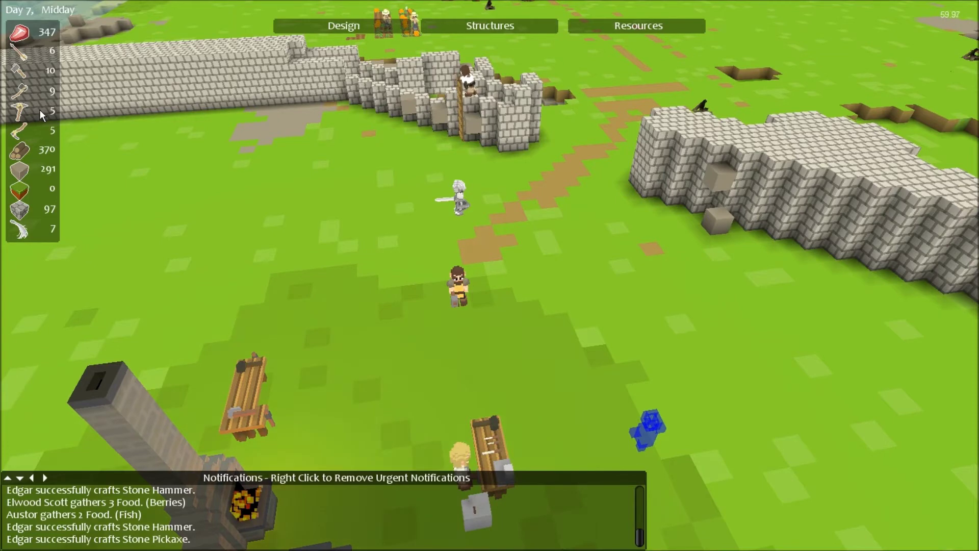
{"action": "left_click", "coordinate": [647, 28]}
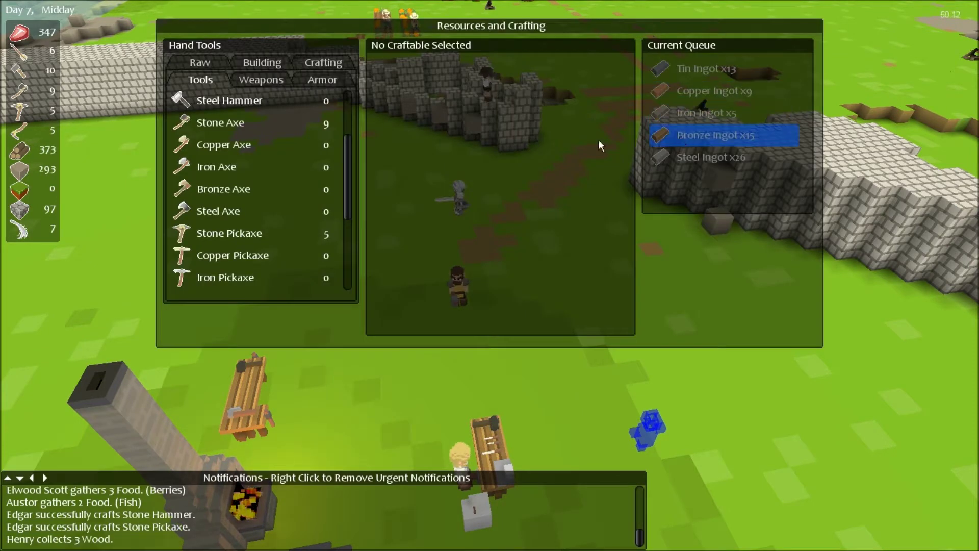
{"action": "left_click", "coordinate": [231, 231]}
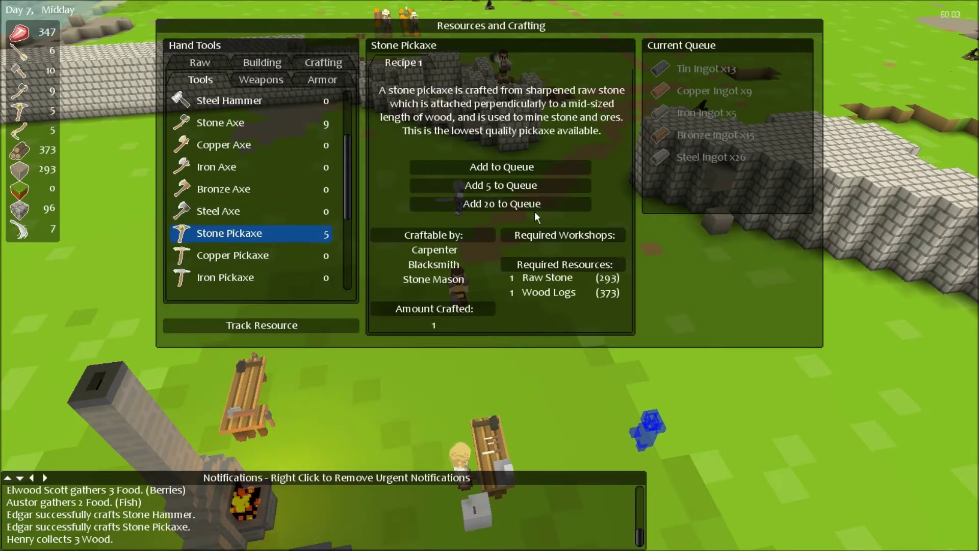
{"action": "left_click", "coordinate": [541, 188]}
{"action": "key", "text": "Escape"}
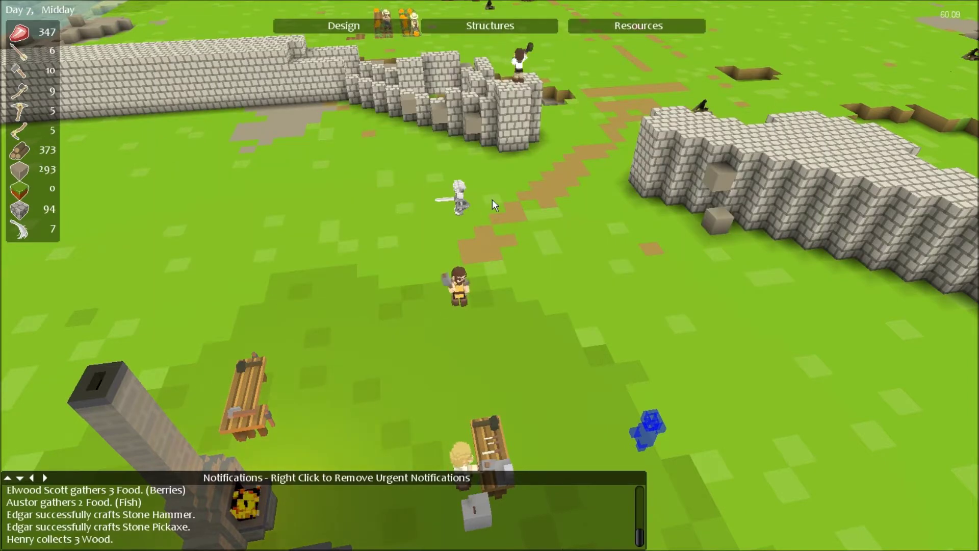
{"action": "scroll", "coordinate": [493, 201], "scroll_direction": "up", "scroll_amount": 3}
{"action": "scroll", "coordinate": [519, 202], "scroll_direction": "up", "scroll_amount": 2}
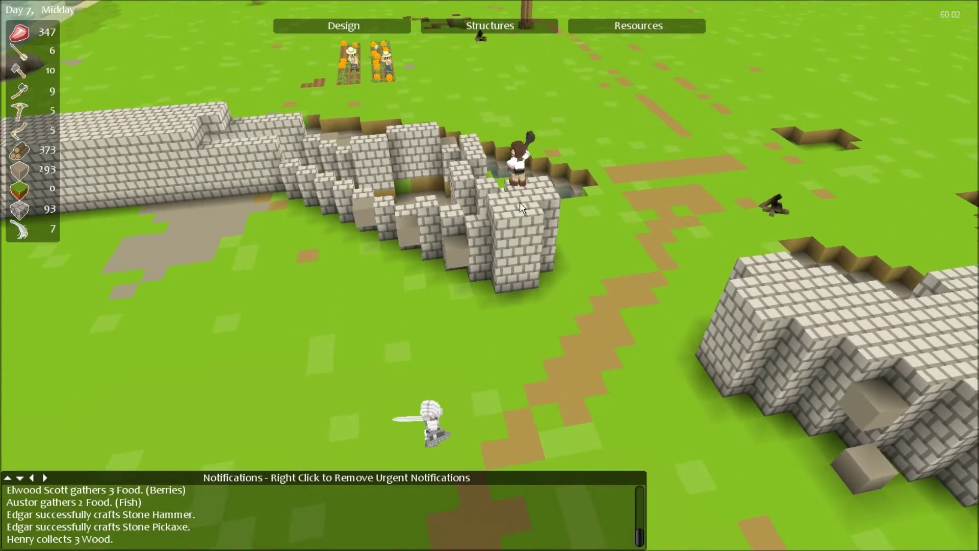
{"action": "left_click", "coordinate": [612, 26]}
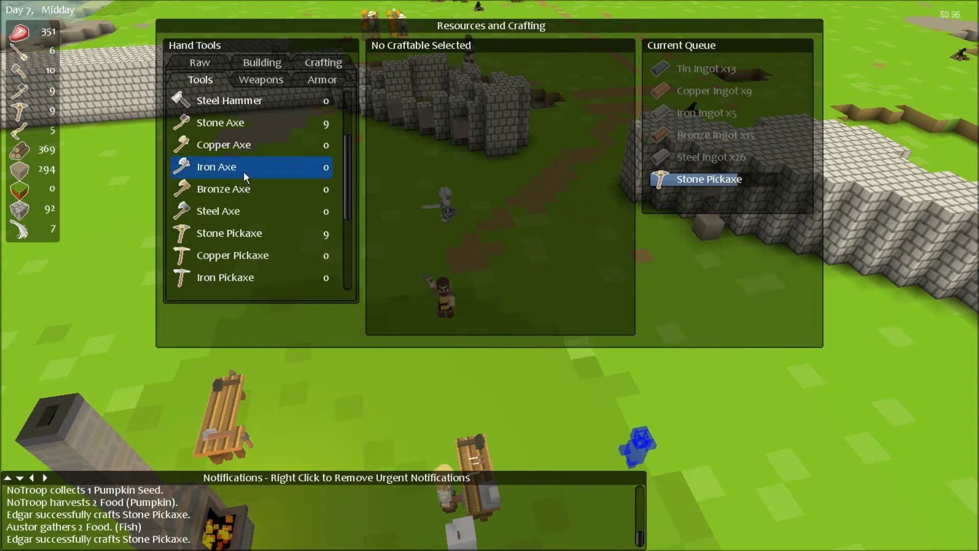
{"action": "left_click", "coordinate": [303, 57]}
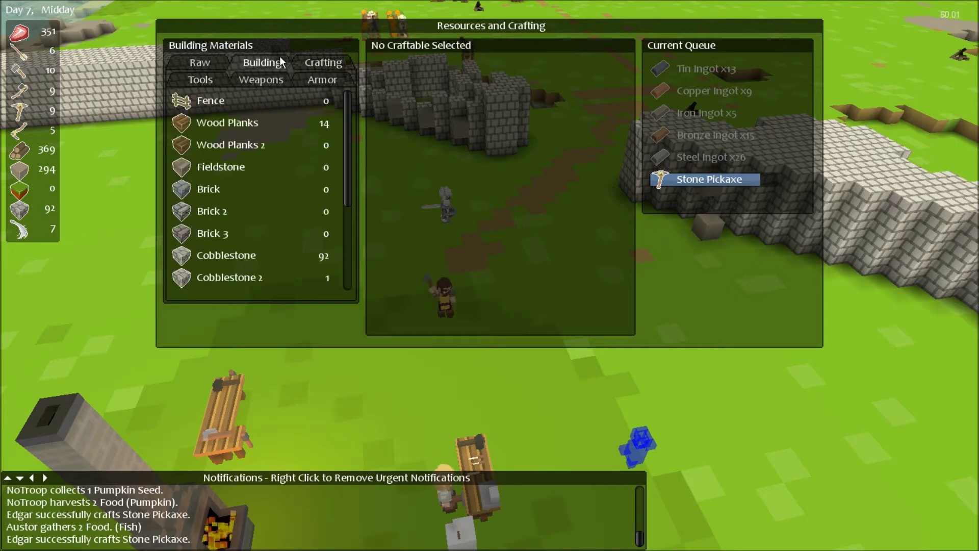
Queue one Rope, then check the hand tools and weapons lists.
{"action": "left_click", "coordinate": [317, 62]}
{"action": "left_click", "coordinate": [240, 109]}
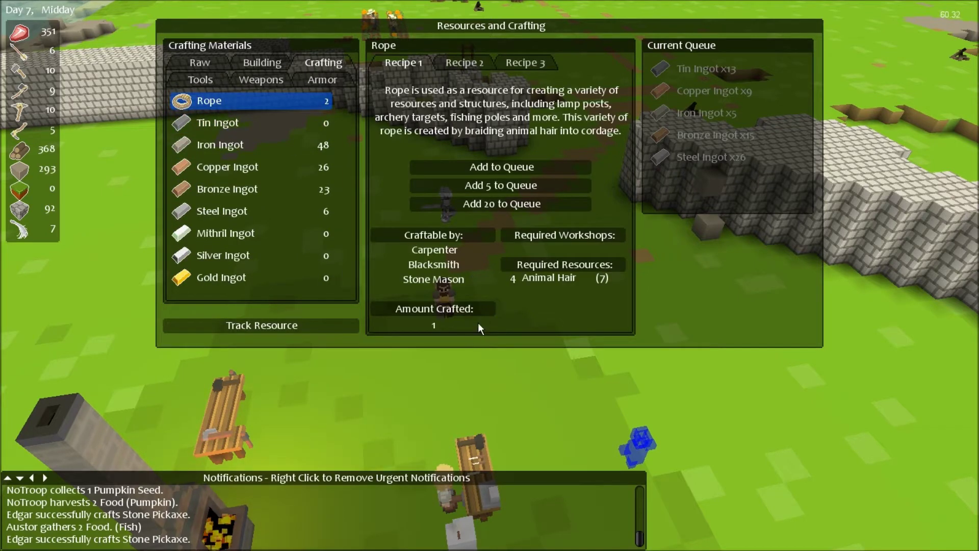
{"action": "left_click", "coordinate": [496, 169]}
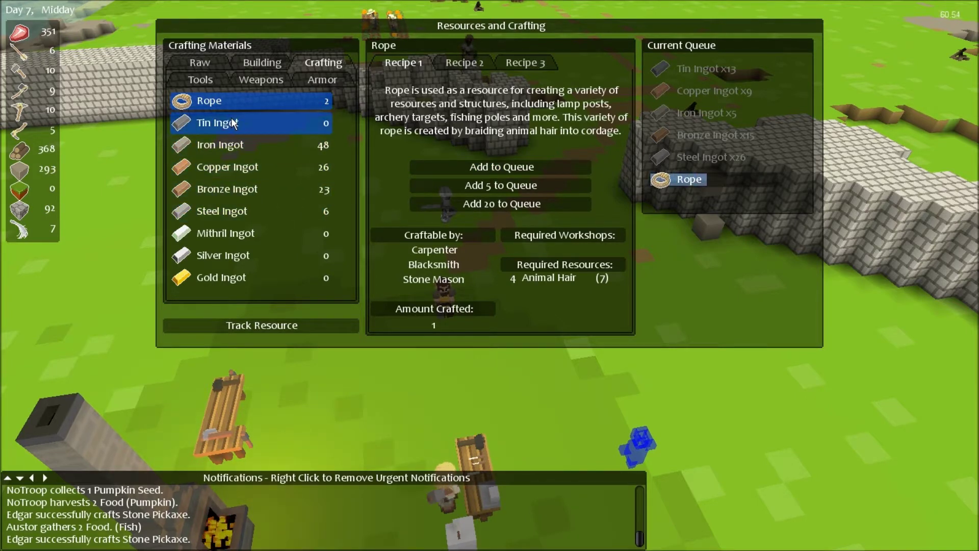
{"action": "left_click", "coordinate": [212, 78]}
{"action": "left_click", "coordinate": [243, 79]}
{"action": "left_click", "coordinate": [212, 78]}
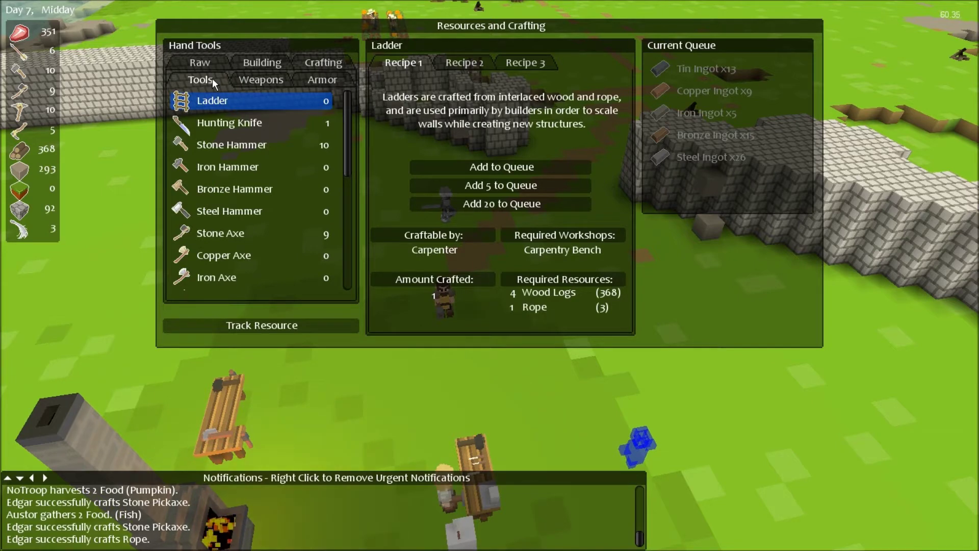
Queue twenty Cobblestone and close the crafting overview.
{"action": "left_click", "coordinate": [253, 63]}
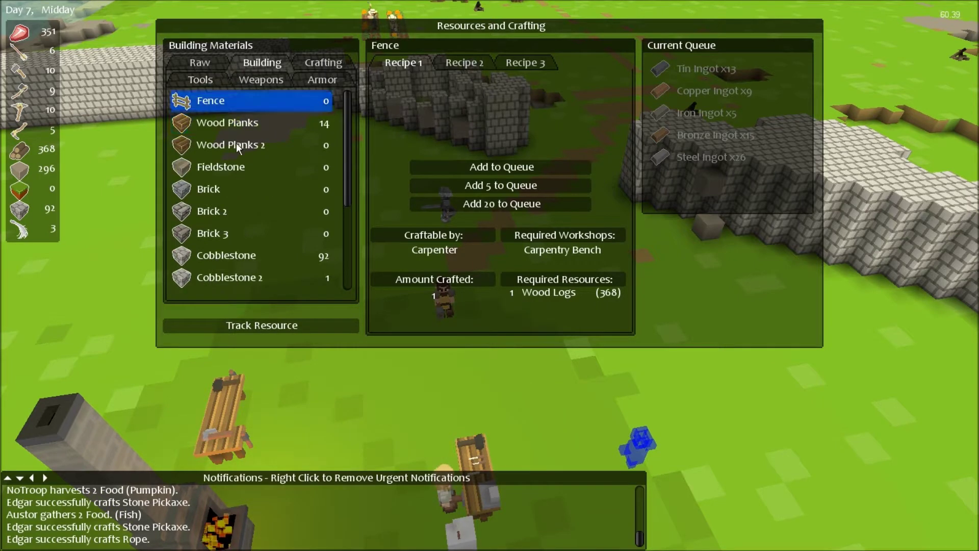
{"action": "left_click", "coordinate": [228, 255]}
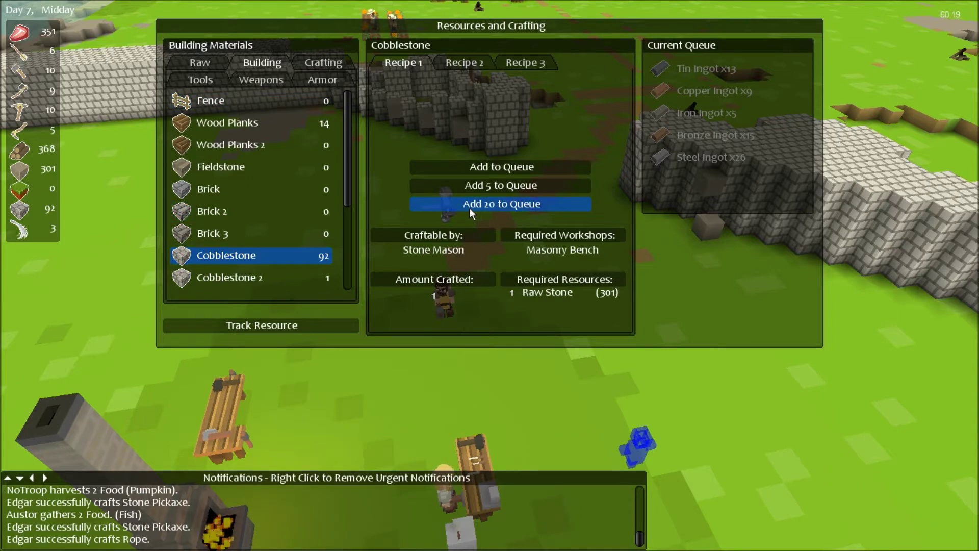
{"action": "left_click", "coordinate": [469, 207]}
{"action": "left_click", "coordinate": [352, 346]}
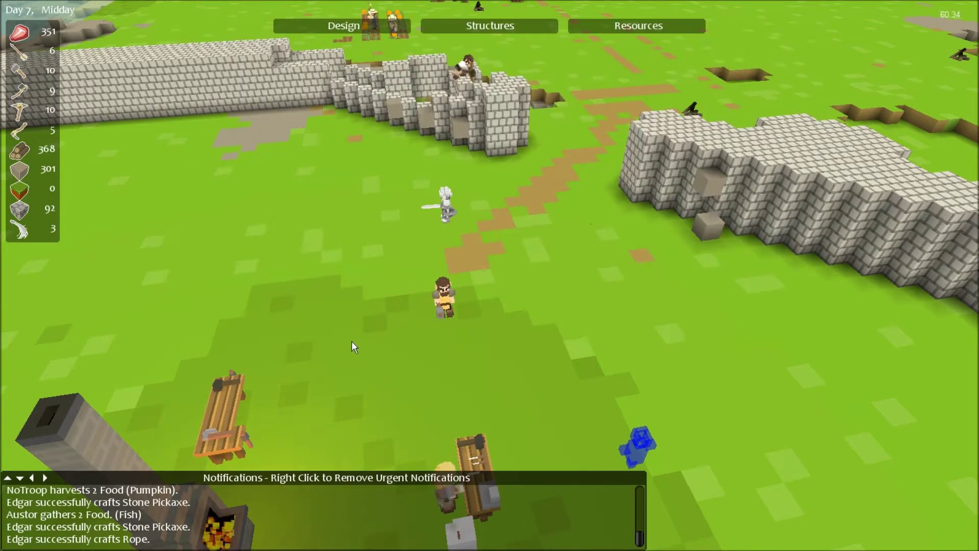
{"action": "key", "text": "w"}
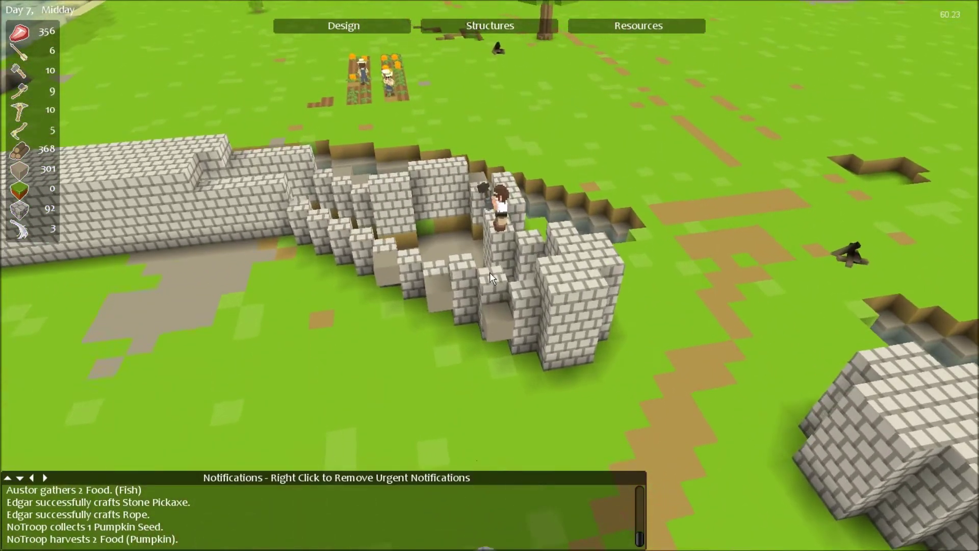
Show the planned wall designs with cobblestone selected and inspect the wall gaps.
{"action": "key", "text": "e"}
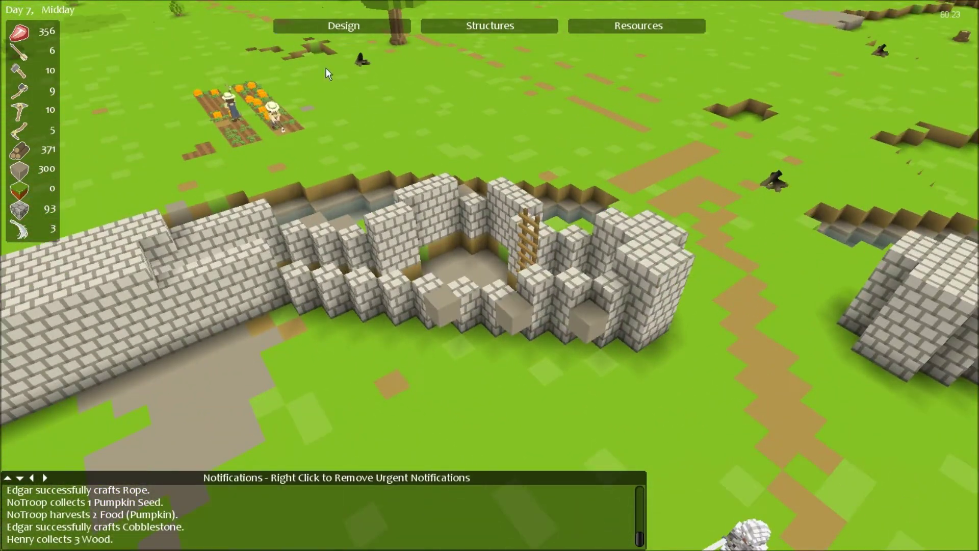
{"action": "left_click", "coordinate": [351, 28]}
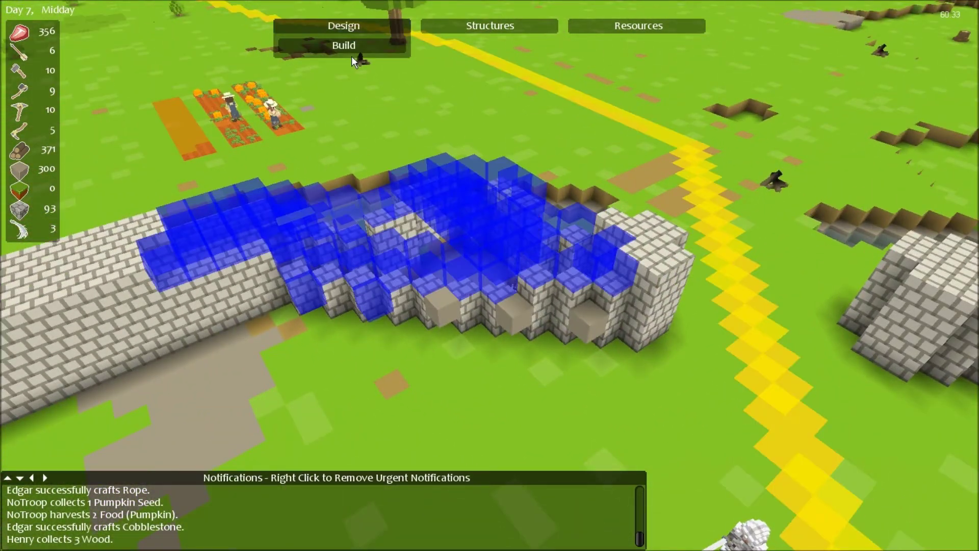
{"action": "left_click", "coordinate": [342, 147]}
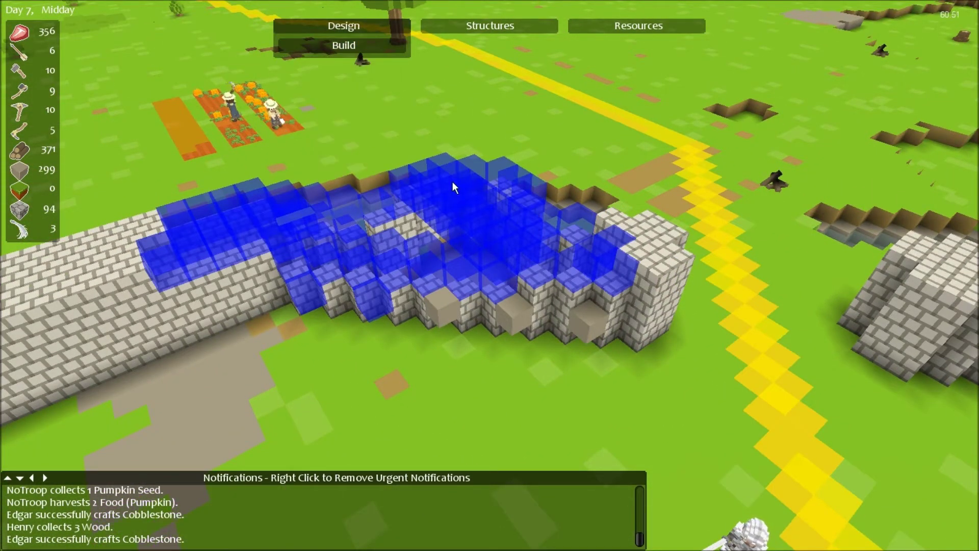
{"action": "key", "text": "e"}
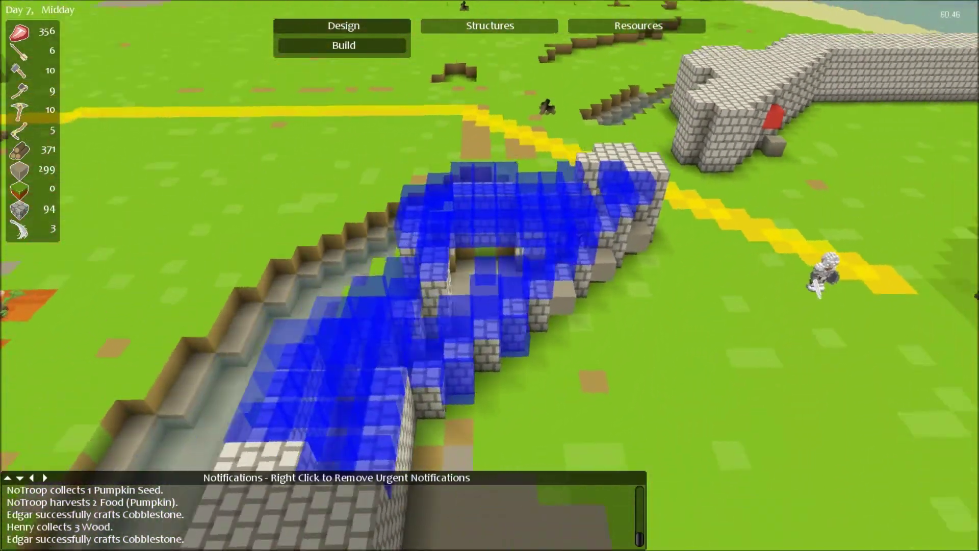
{"action": "key", "text": "e"}
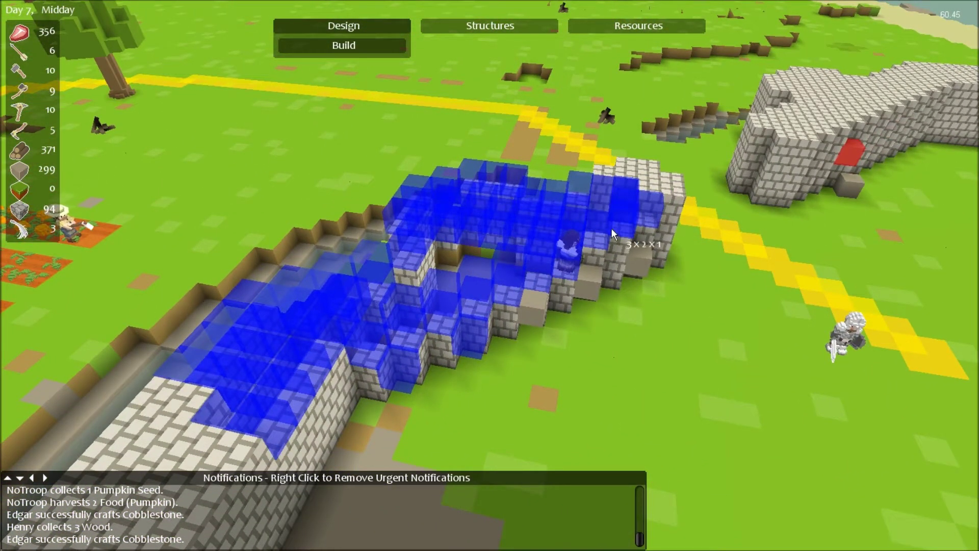
{"action": "key", "text": "e"}
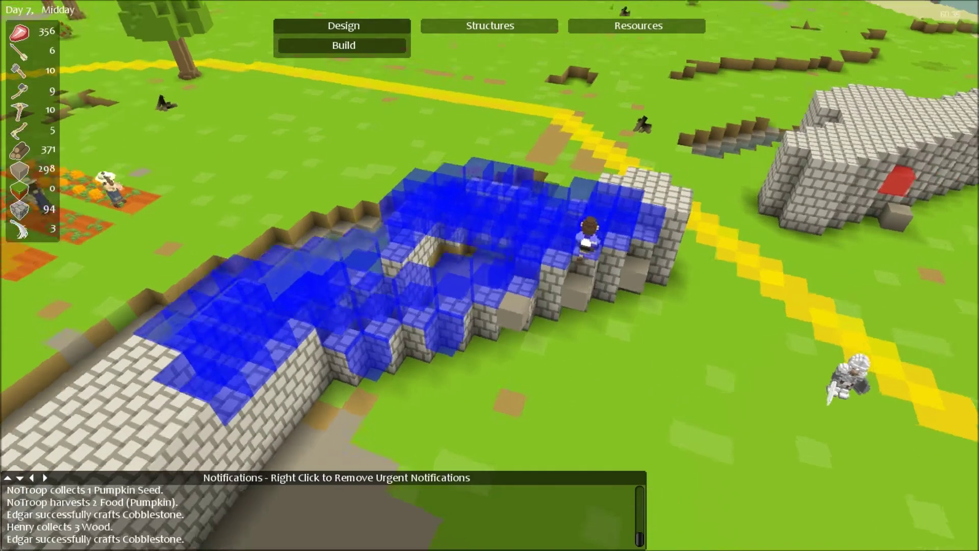
{"action": "key", "text": "e"}
{"action": "scroll", "coordinate": [489, 275], "scroll_direction": "up", "scroll_amount": 3}
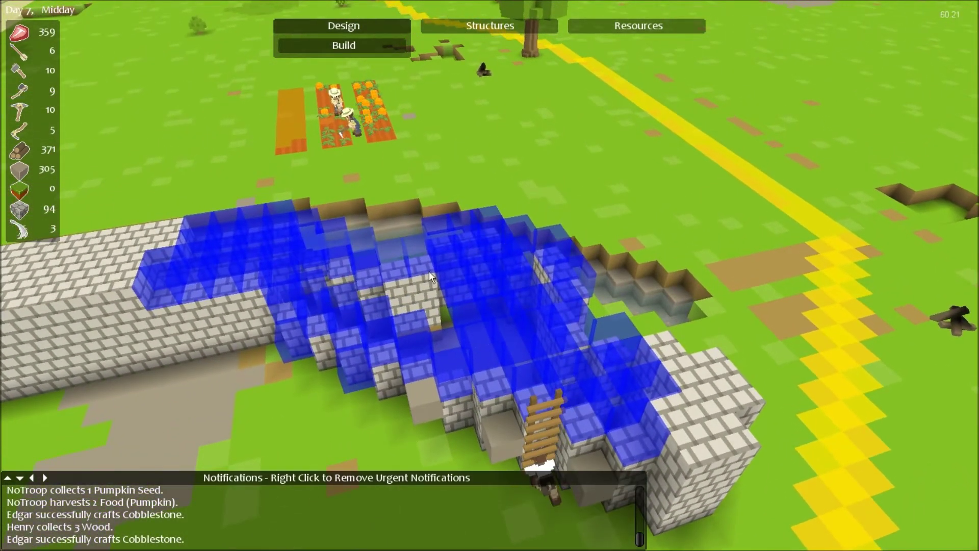
Rotate around the unfinished wall sections and hide the planned-wall overlay.
{"action": "key", "text": "e"}
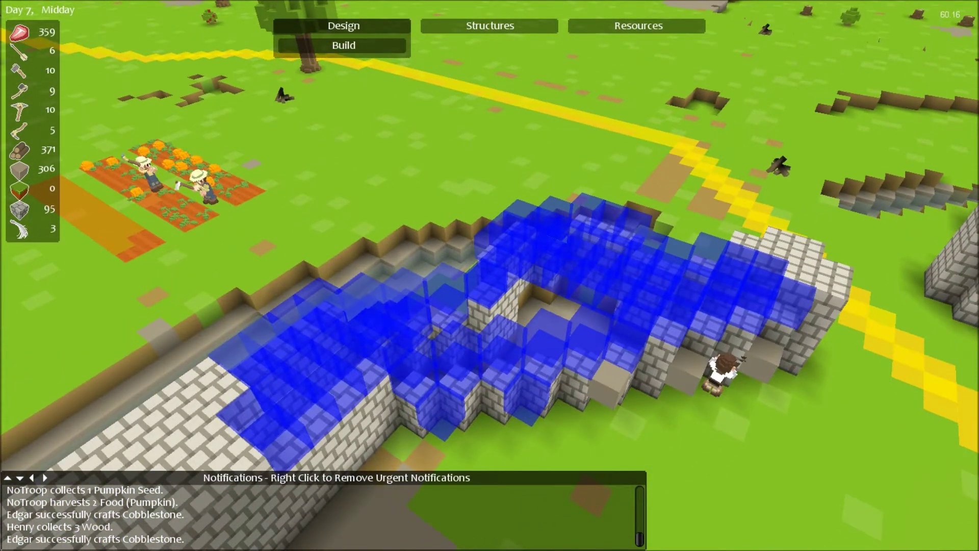
{"action": "key", "text": "e"}
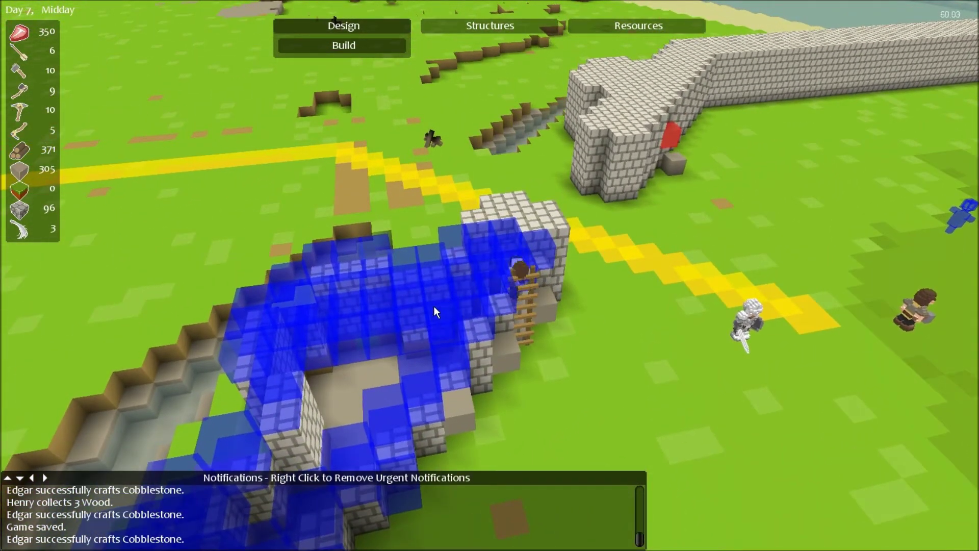
{"action": "key", "text": "e"}
{"action": "key", "text": "e"}
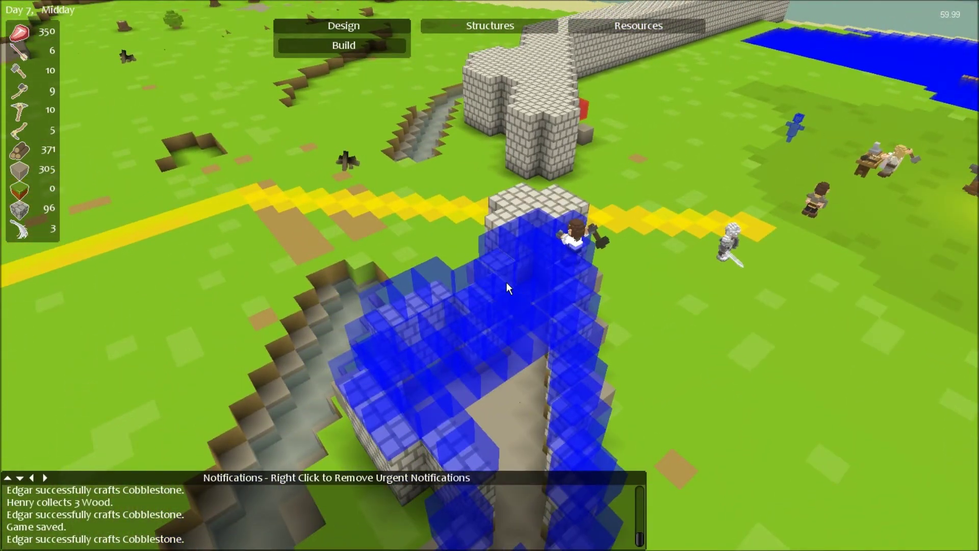
{"action": "key", "text": "e"}
{"action": "key", "text": "e"}
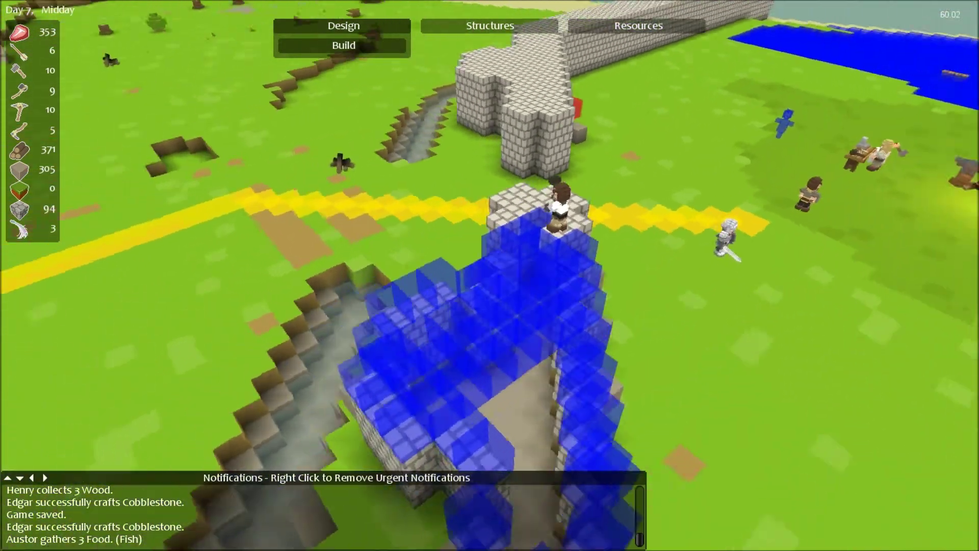
{"action": "key", "text": "e"}
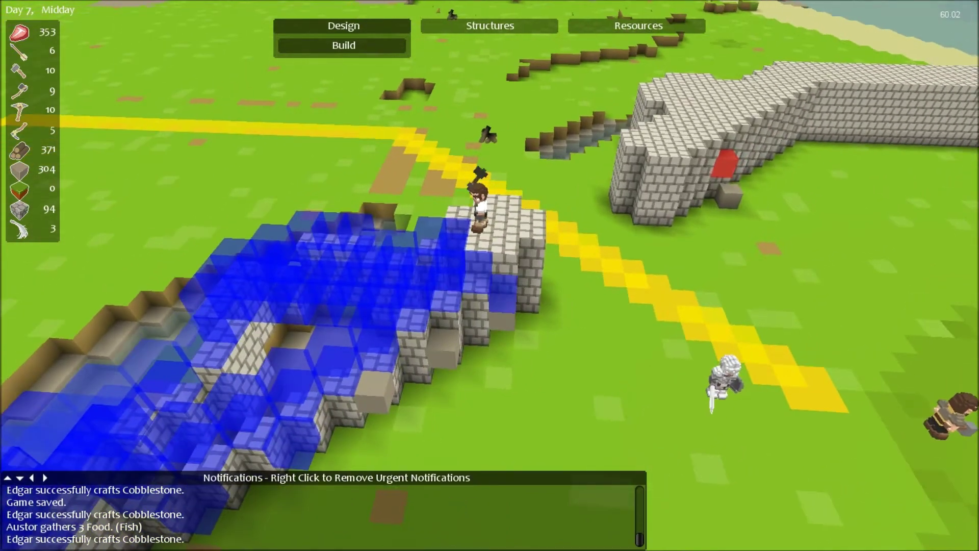
{"action": "key", "text": "e"}
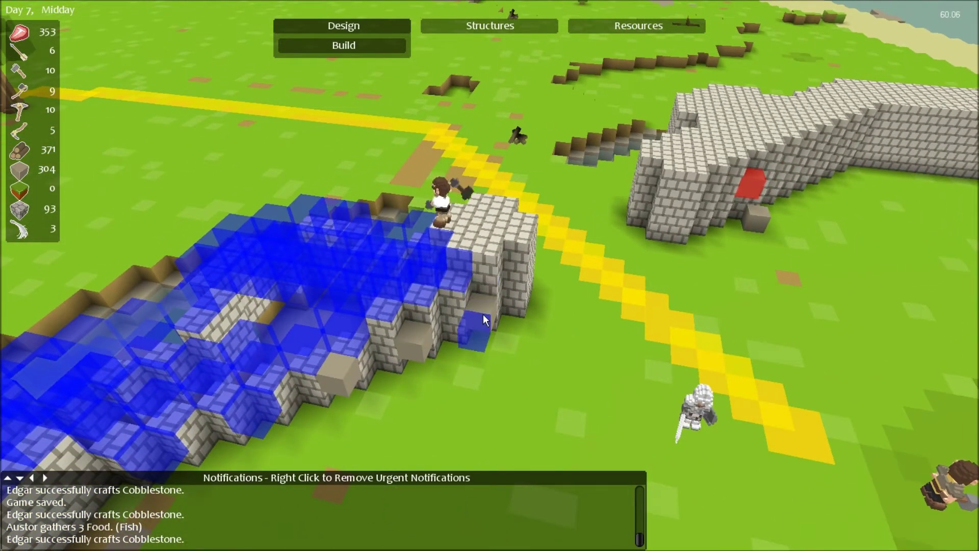
{"action": "key", "text": "e"}
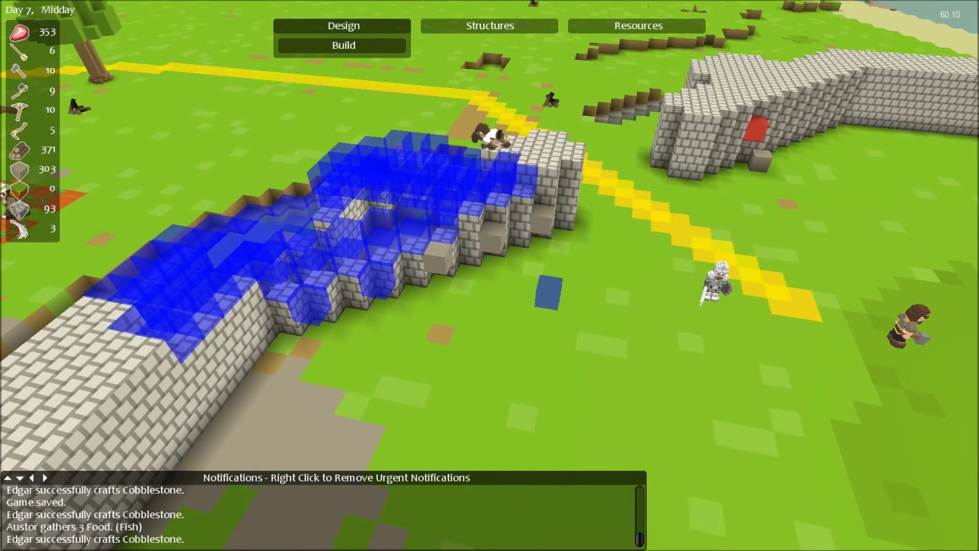
{"action": "key", "text": "e"}
{"action": "key", "text": "e"}
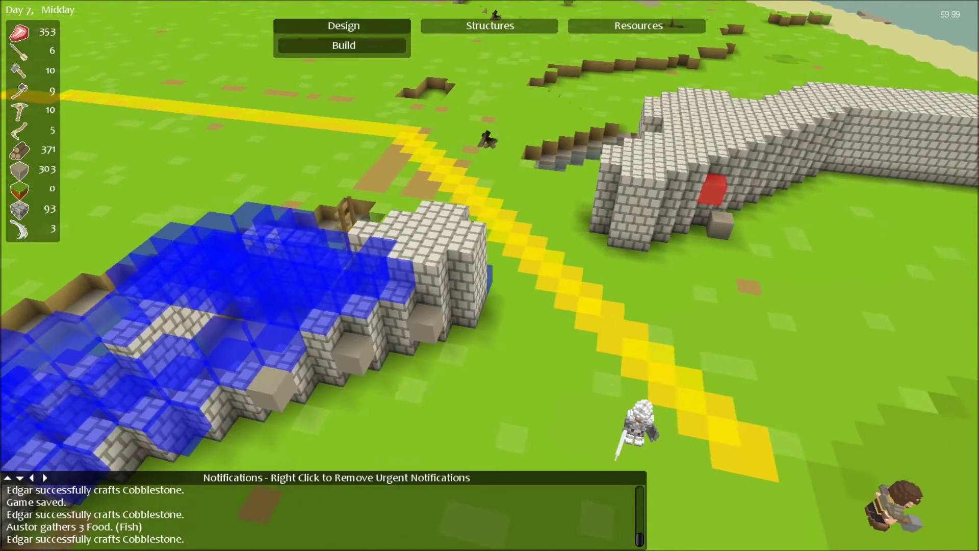
{"action": "key", "text": "e"}
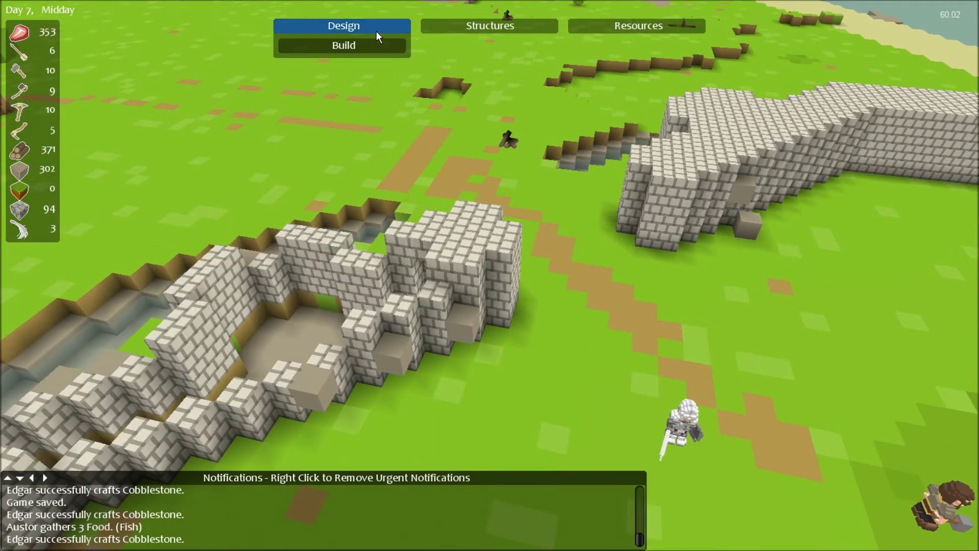
{"action": "left_click", "coordinate": [375, 31]}
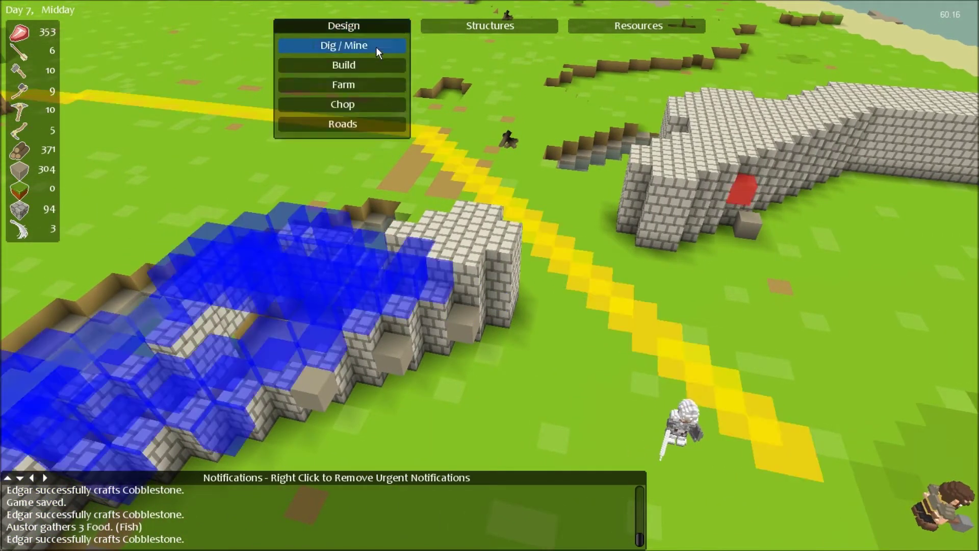
Mark two wall blocks, one higher up, for digging and rotate around the building.
{"action": "left_click", "coordinate": [395, 345]}
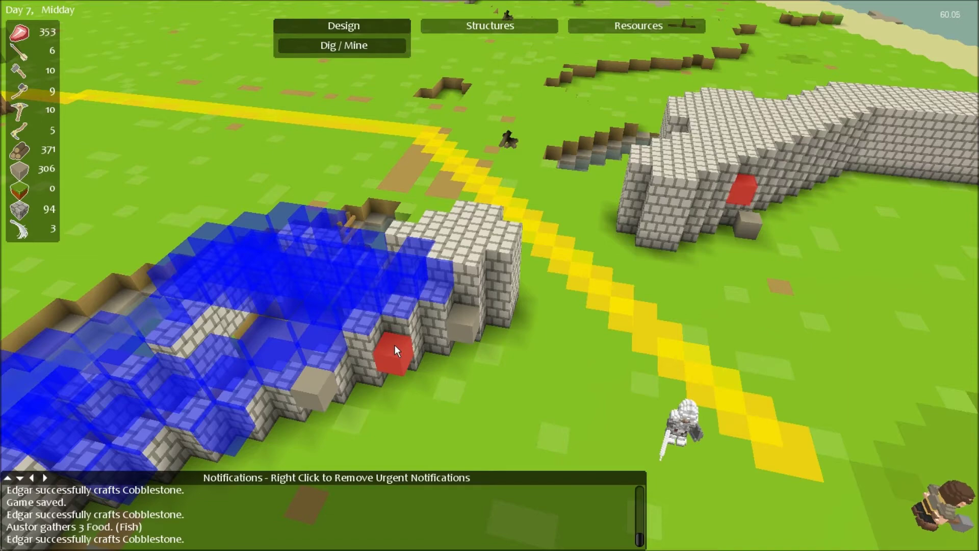
{"action": "left_click", "coordinate": [467, 319]}
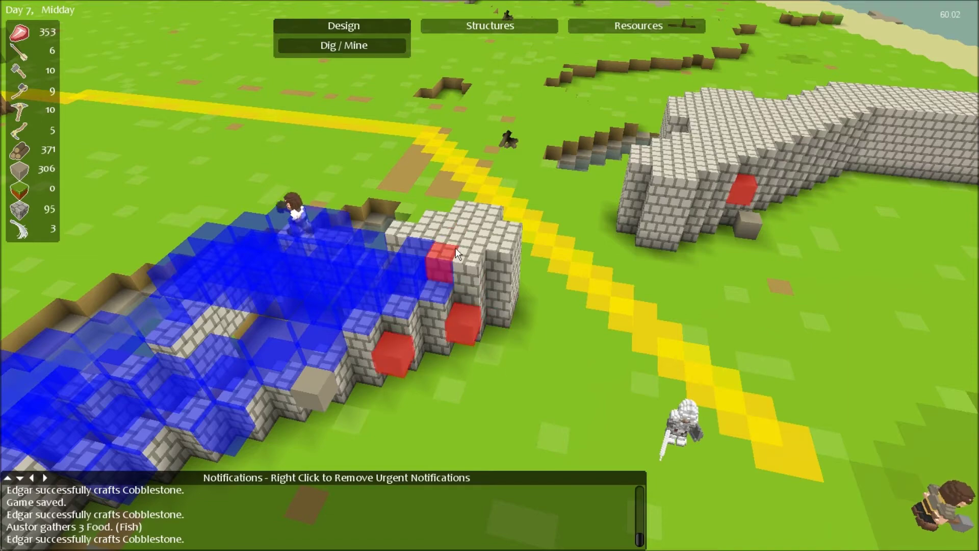
{"action": "key", "text": "e"}
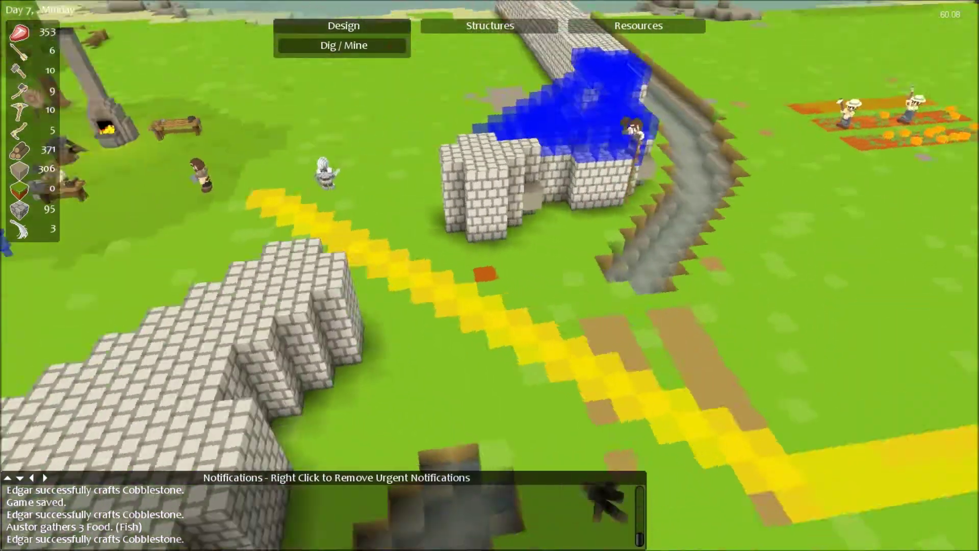
{"action": "key", "text": "e"}
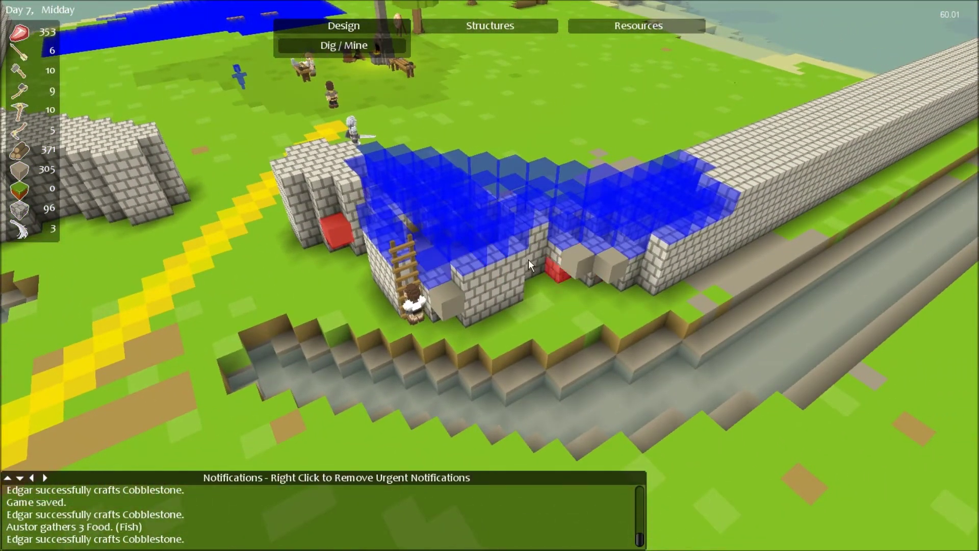
{"action": "key", "text": "e"}
{"action": "key", "text": "e"}
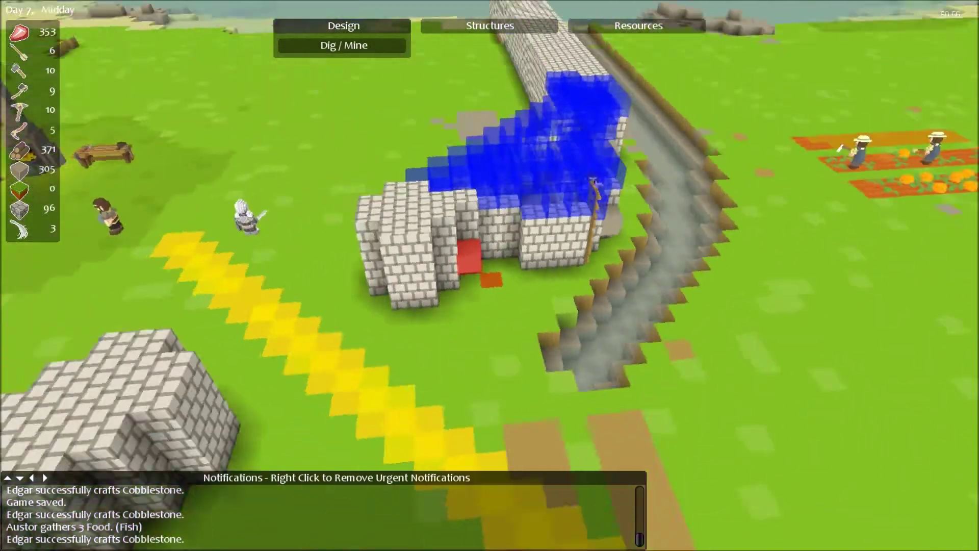
{"action": "key", "text": "e"}
{"action": "key", "text": "e"}
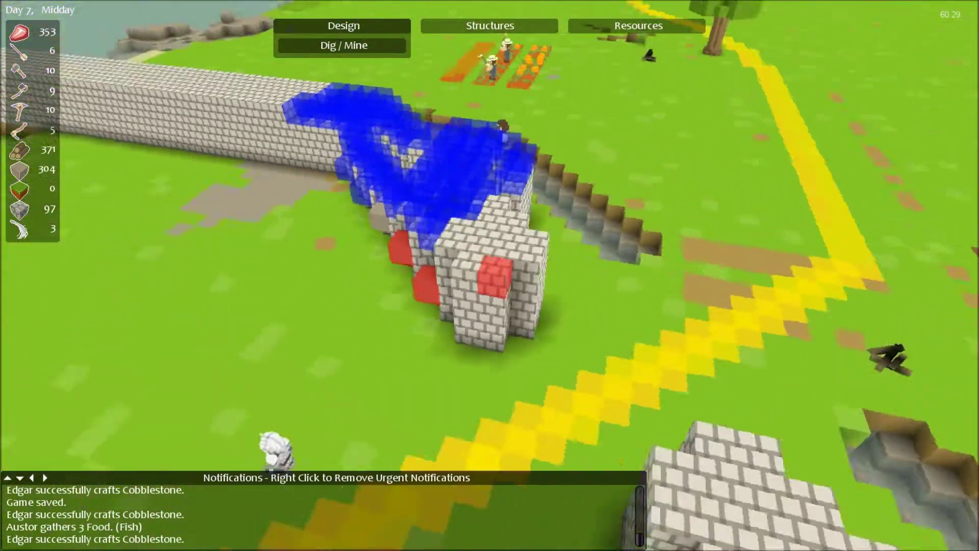
{"action": "key", "text": "e"}
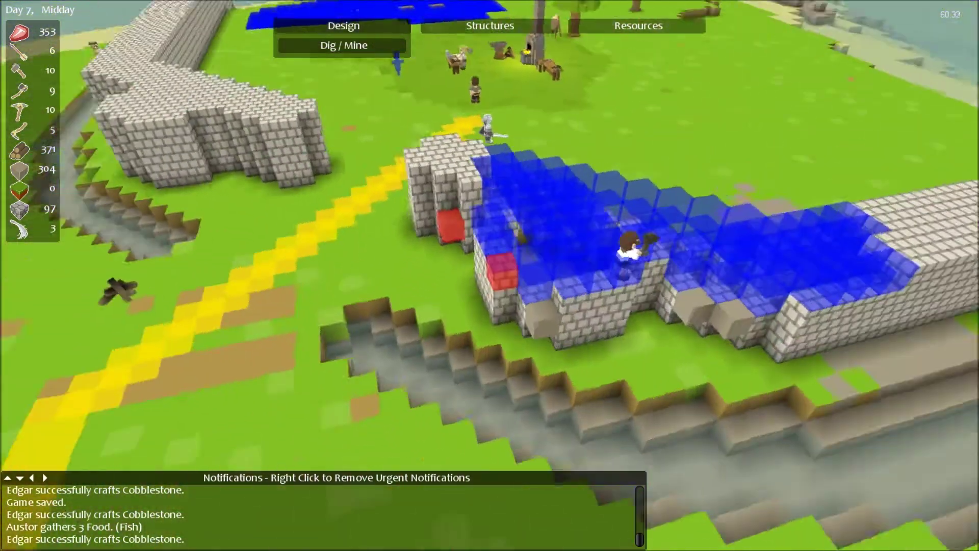
Move close to the wall by the water and orbit around the fortification.
{"action": "key", "text": "w"}
{"action": "scroll", "coordinate": [688, 292], "scroll_direction": "down", "scroll_amount": 5}
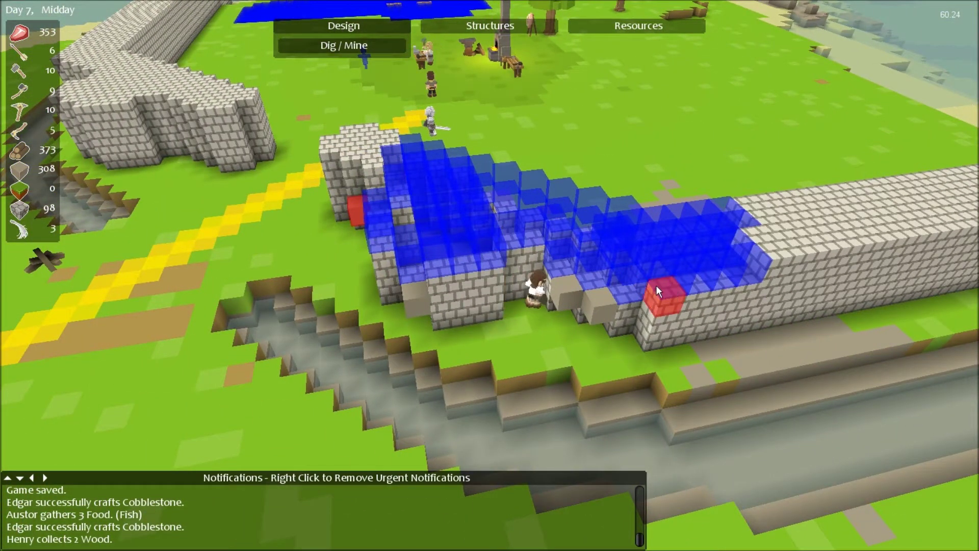
{"action": "scroll", "coordinate": [655, 285], "scroll_direction": "up", "scroll_amount": 5}
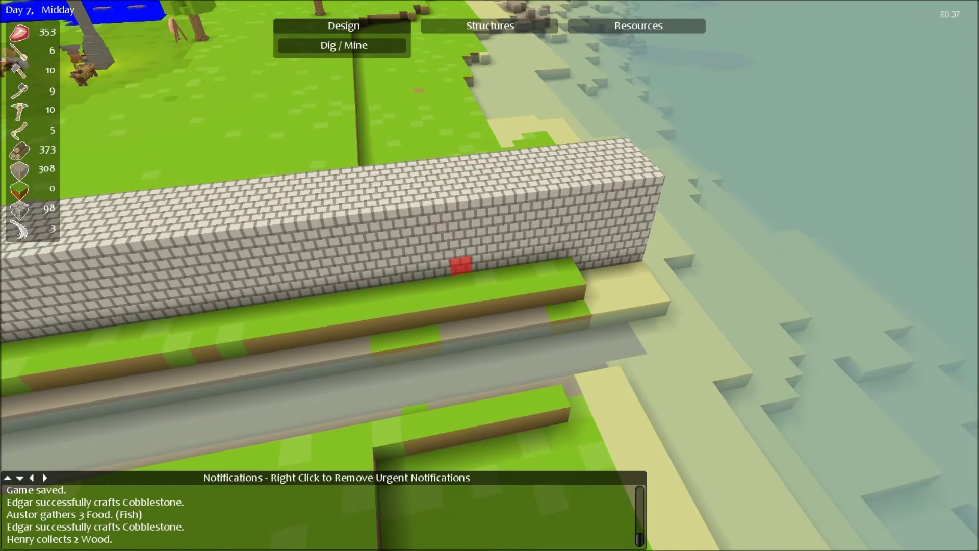
{"action": "key", "text": "e"}
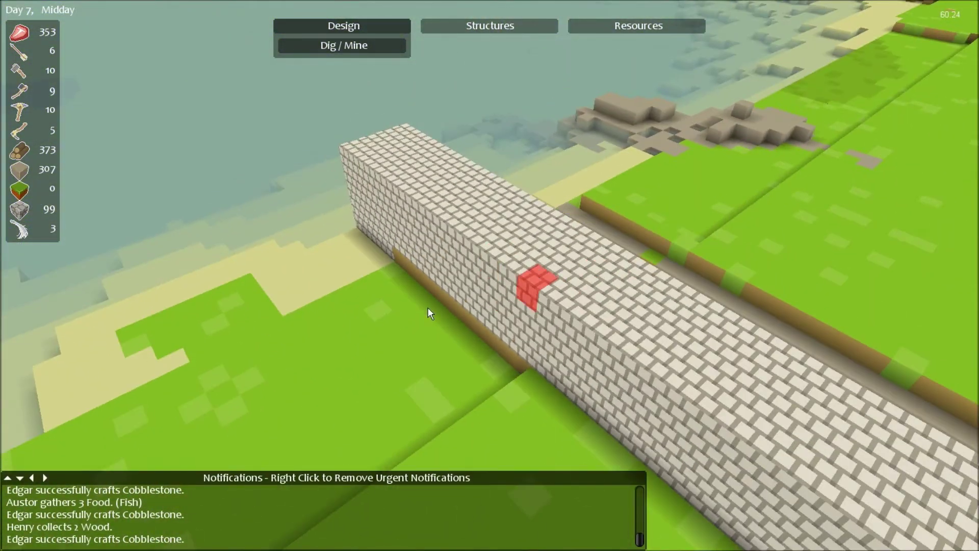
{"action": "key", "text": "e"}
{"action": "scroll", "coordinate": [490, 274], "scroll_direction": "down", "scroll_amount": 3}
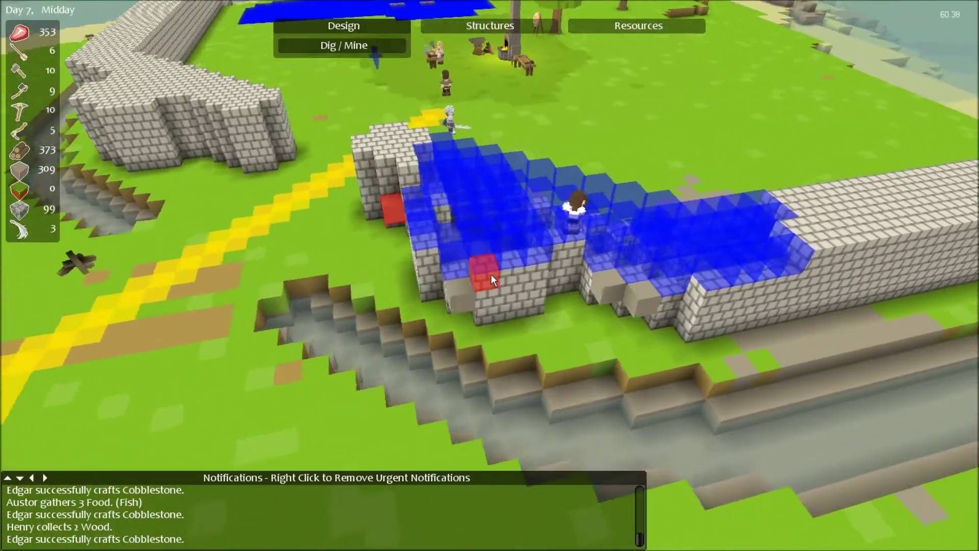
{"action": "key", "text": "e"}
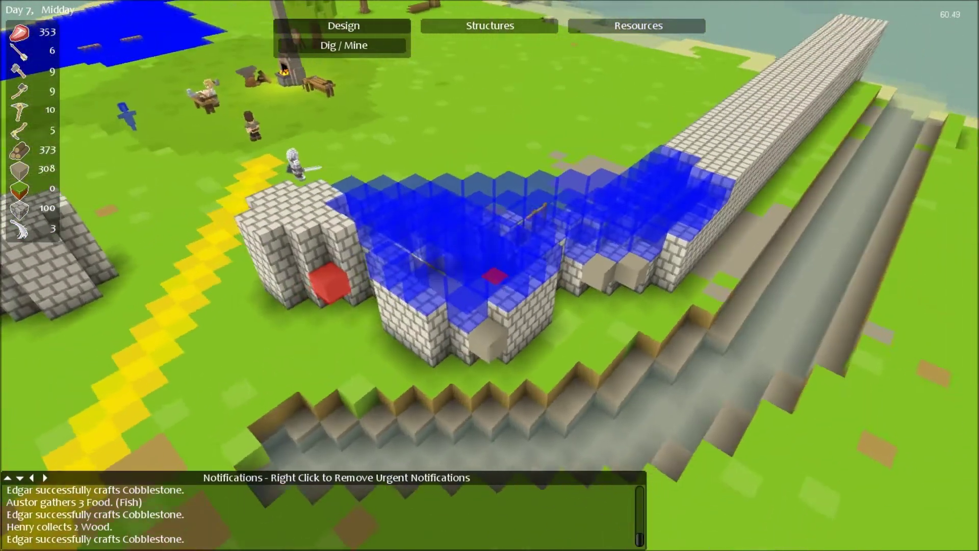
{"action": "key", "text": "e"}
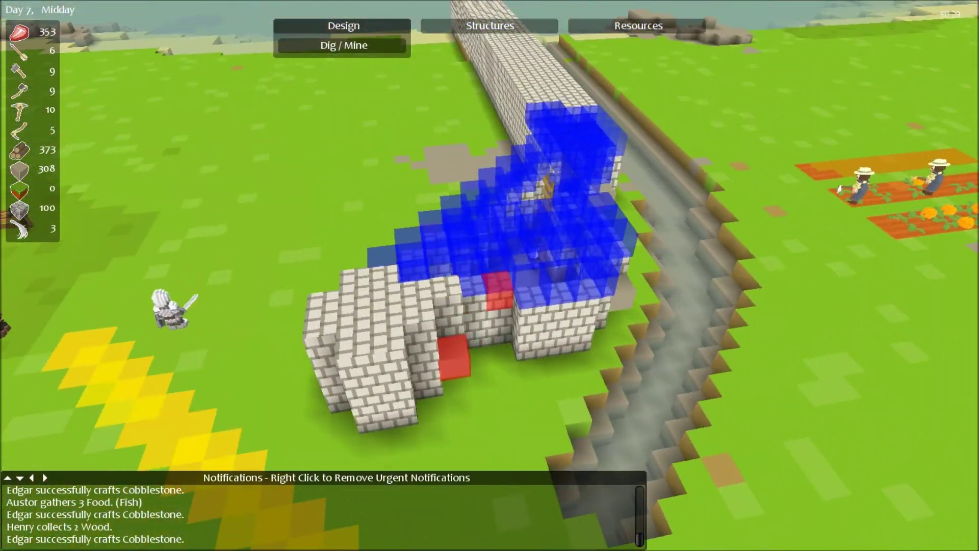
{"action": "key", "text": "w"}
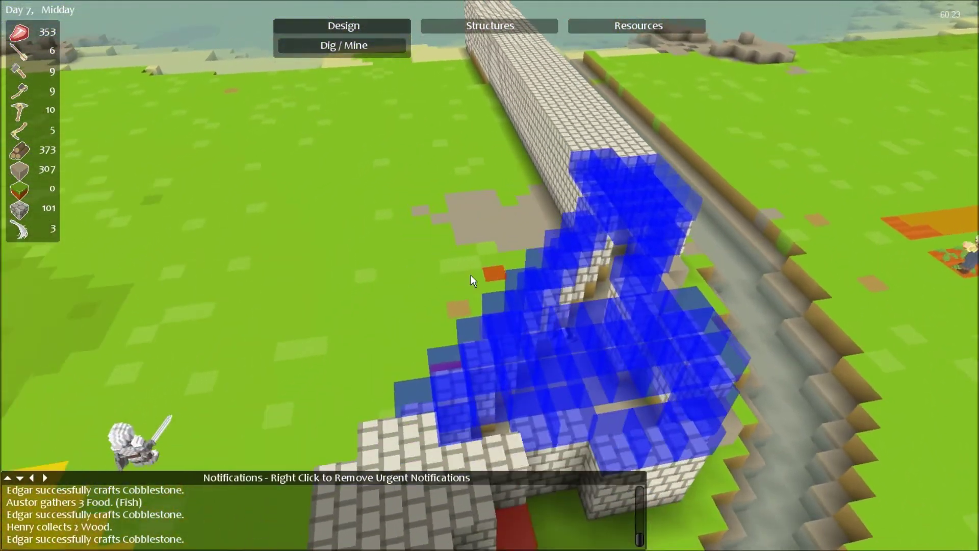
{"action": "key", "text": "q"}
{"action": "key", "text": "e"}
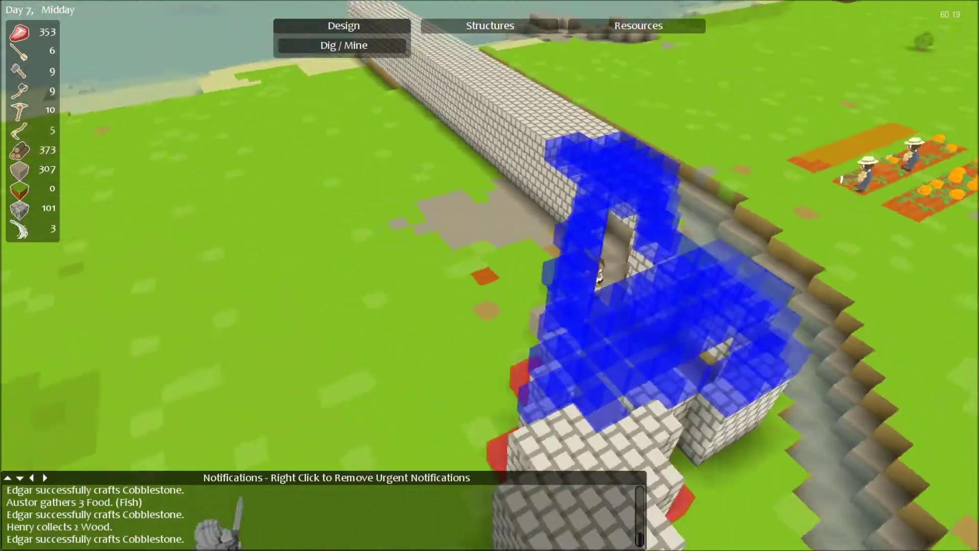
Orbit along the long wall, then stop dig marking and return to design choices.
{"action": "key", "text": "q"}
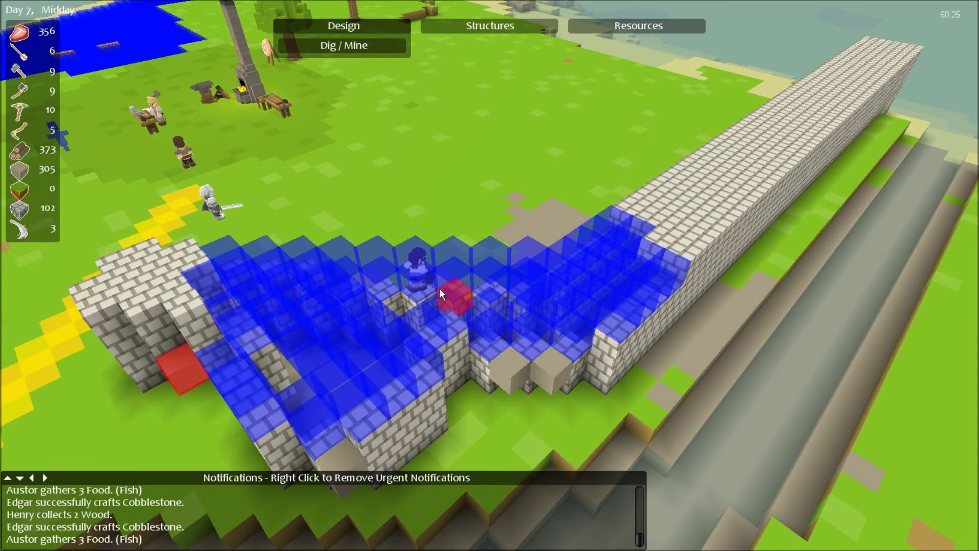
{"action": "key", "text": "q"}
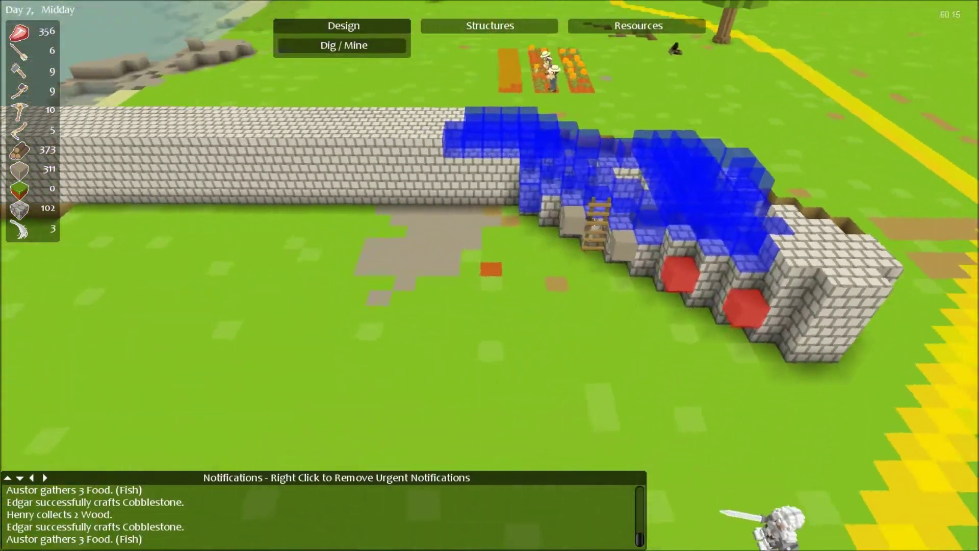
{"action": "key", "text": "q"}
{"action": "key", "text": "q"}
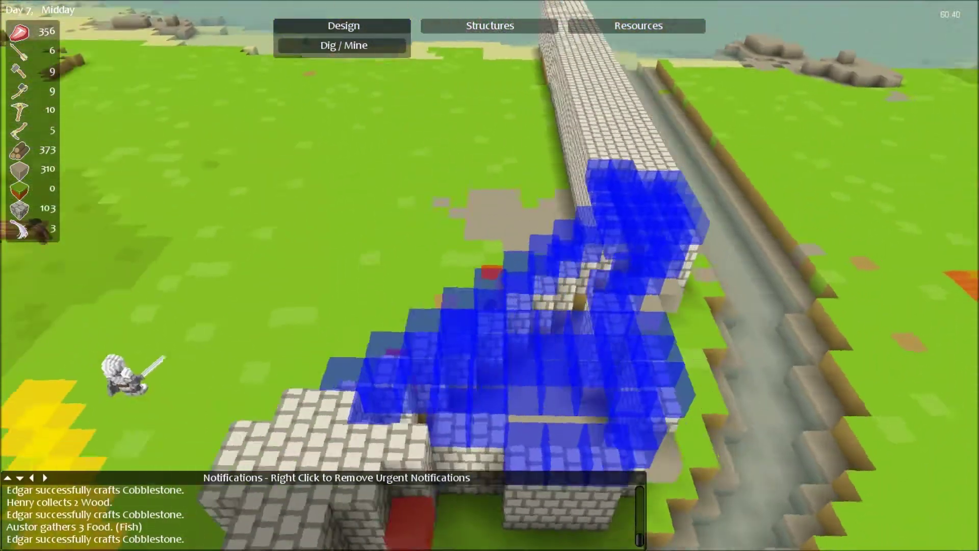
{"action": "key", "text": "q"}
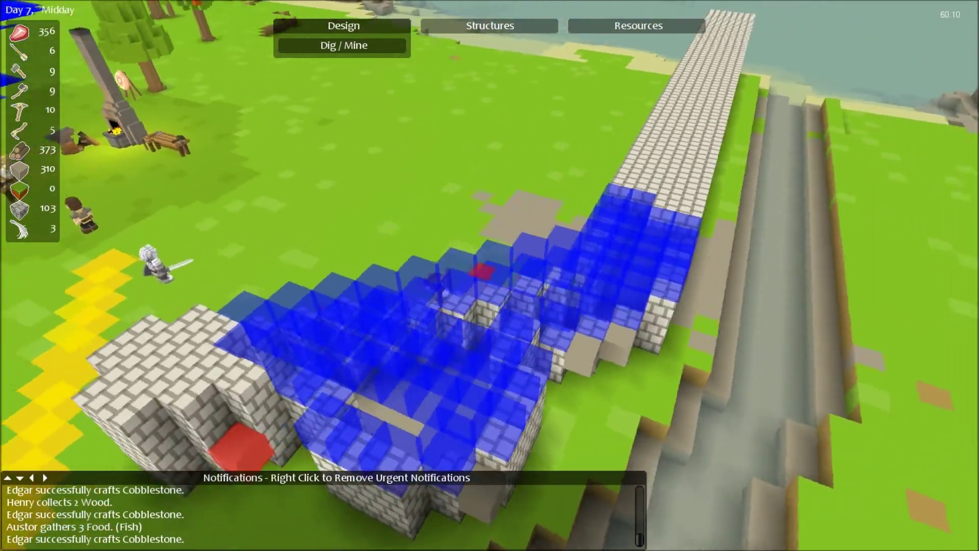
{"action": "key", "text": "q"}
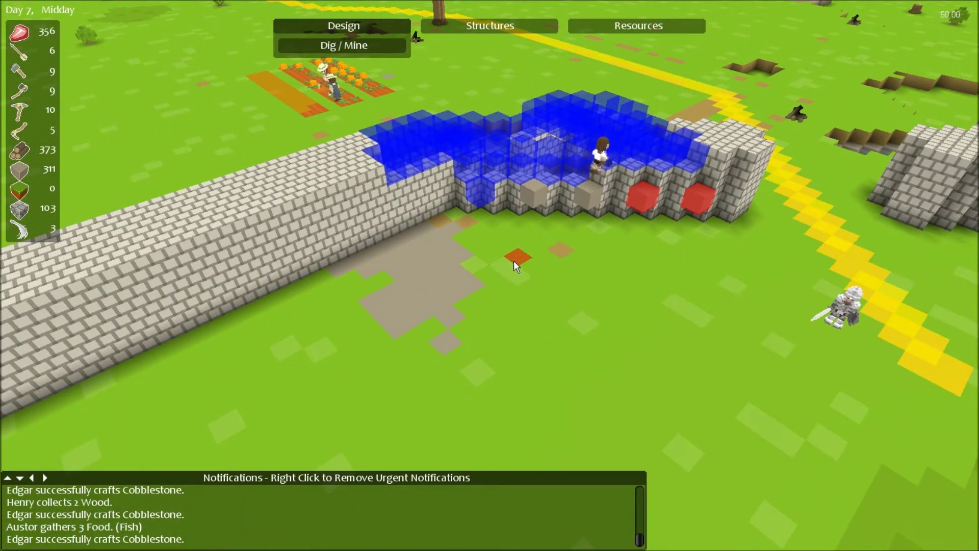
{"action": "scroll", "coordinate": [510, 262], "scroll_direction": "up", "scroll_amount": 3}
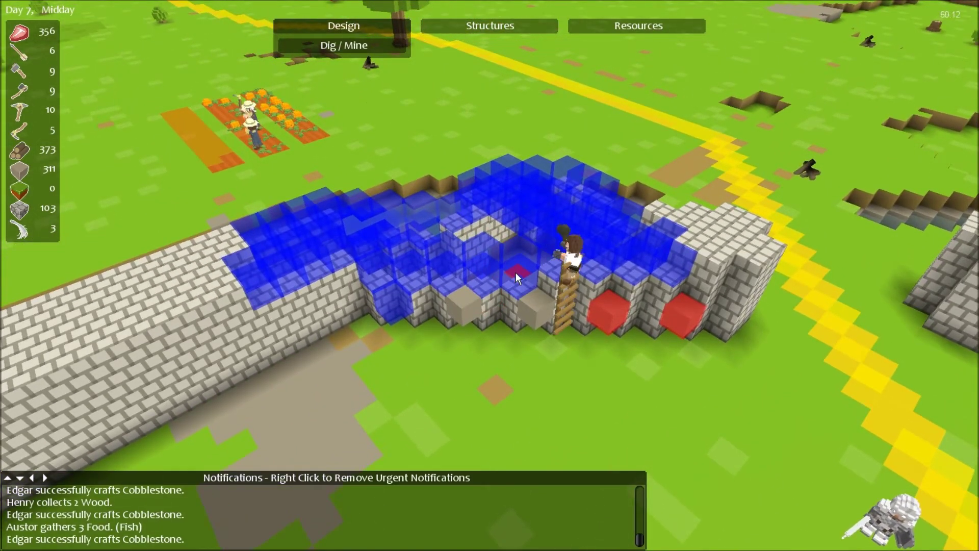
{"action": "key", "text": "q"}
{"action": "key", "text": "q"}
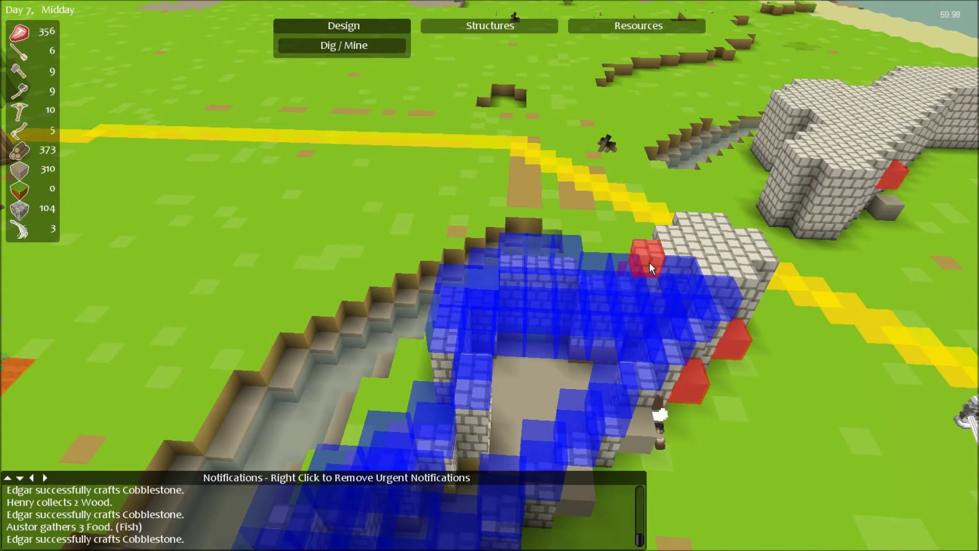
{"action": "key", "text": "Escape"}
{"action": "left_click", "coordinate": [346, 29]}
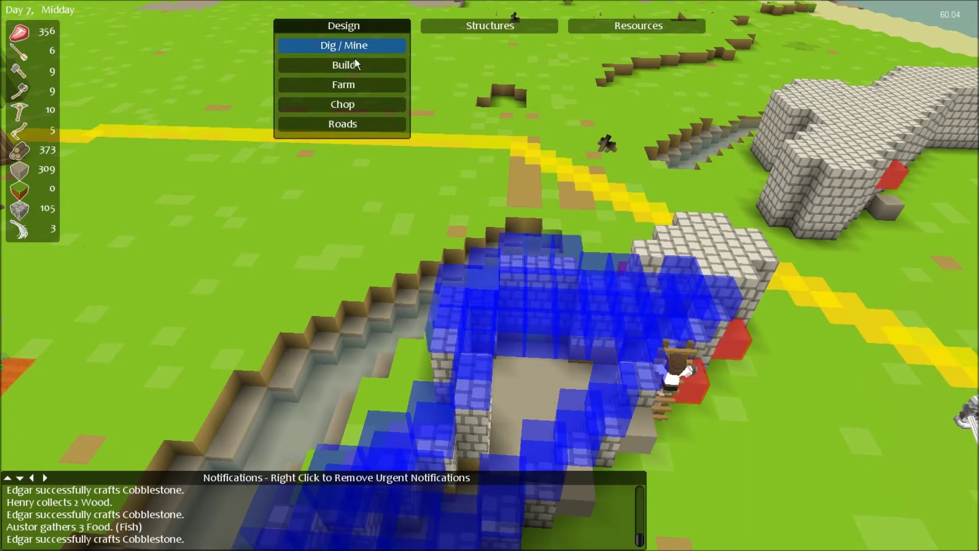
Designate a 1x7x1 stone wall along the trench, then turn toward the farm.
{"action": "left_click", "coordinate": [349, 64]}
{"action": "left_click", "coordinate": [348, 136]}
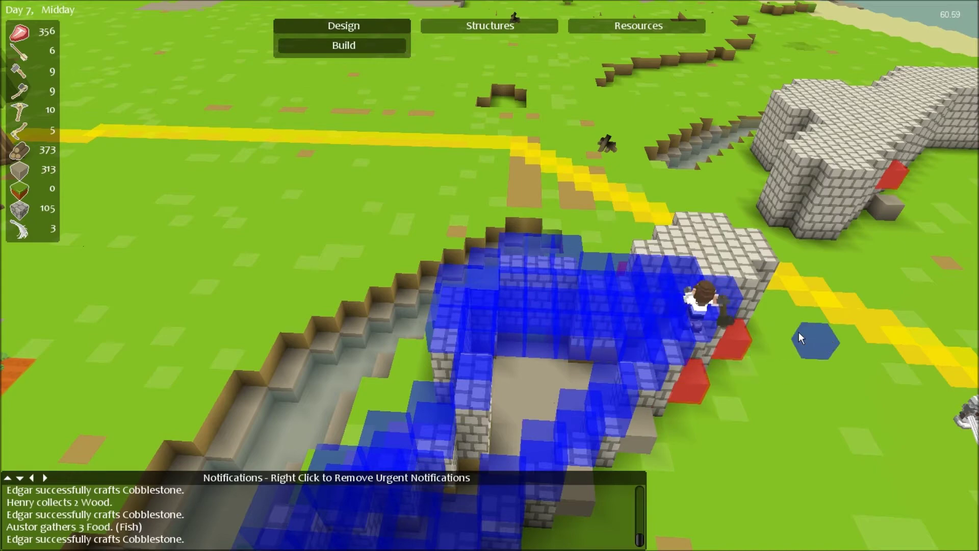
{"action": "key", "text": "e"}
{"action": "key", "text": "e"}
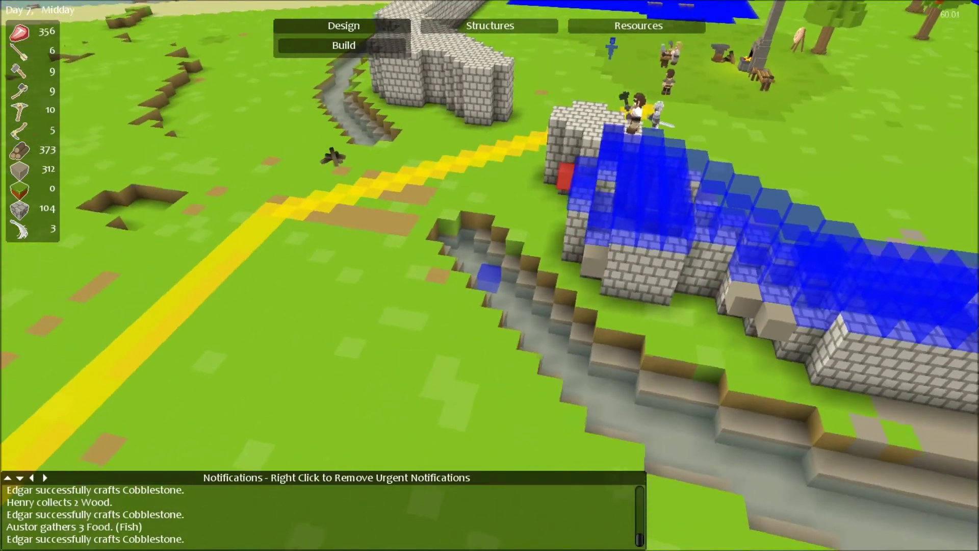
{"action": "left_click_drag", "start_coordinate": [607, 158], "coordinate": [601, 237]}
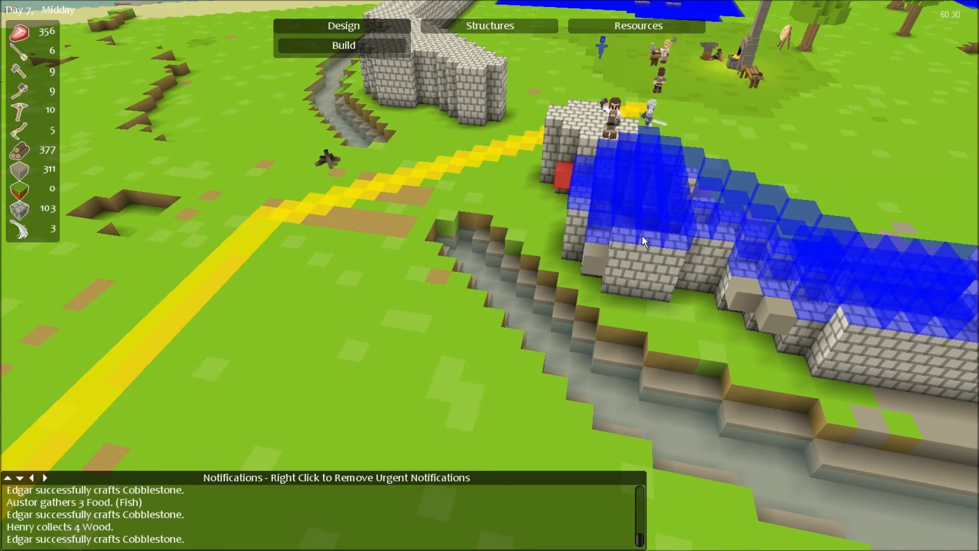
{"action": "key", "text": "e"}
{"action": "key", "text": "e"}
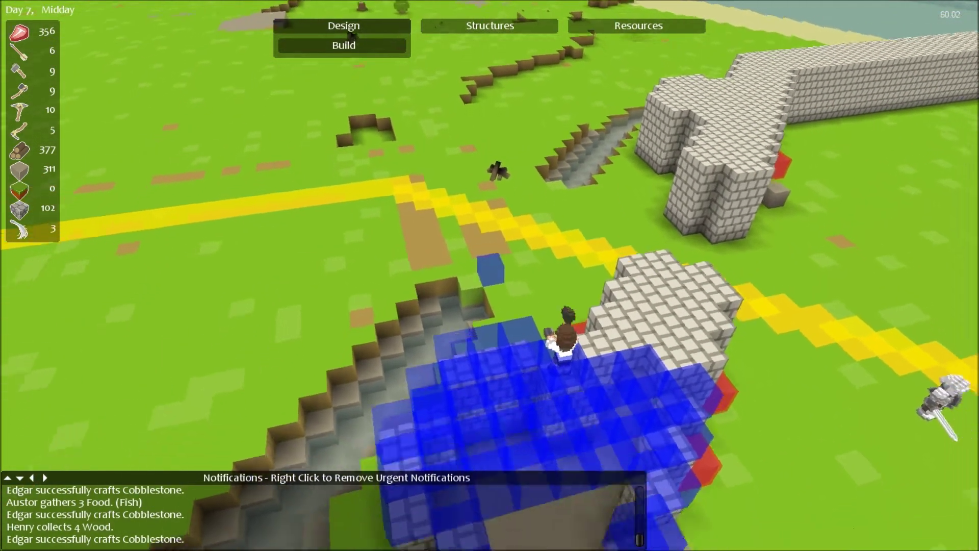
{"action": "key", "text": "e"}
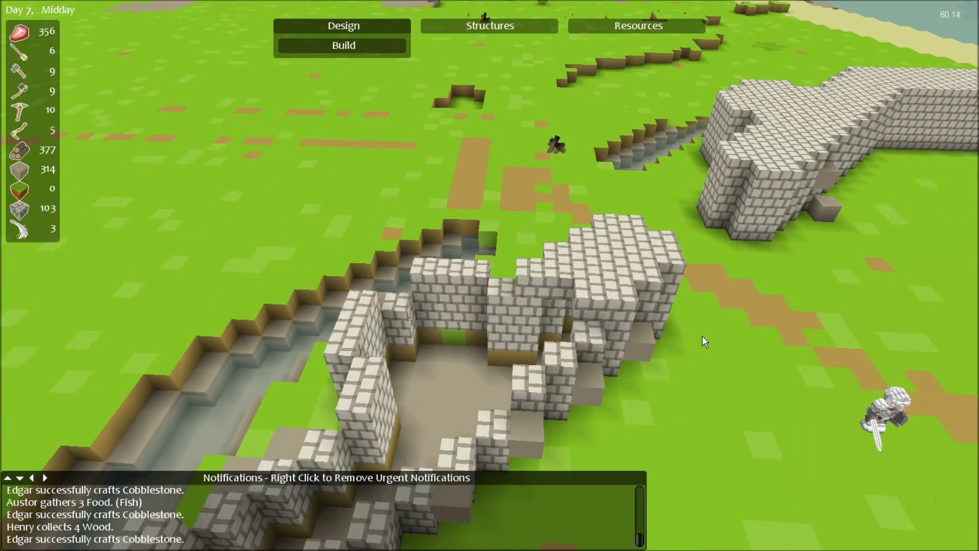
{"action": "key", "text": "e"}
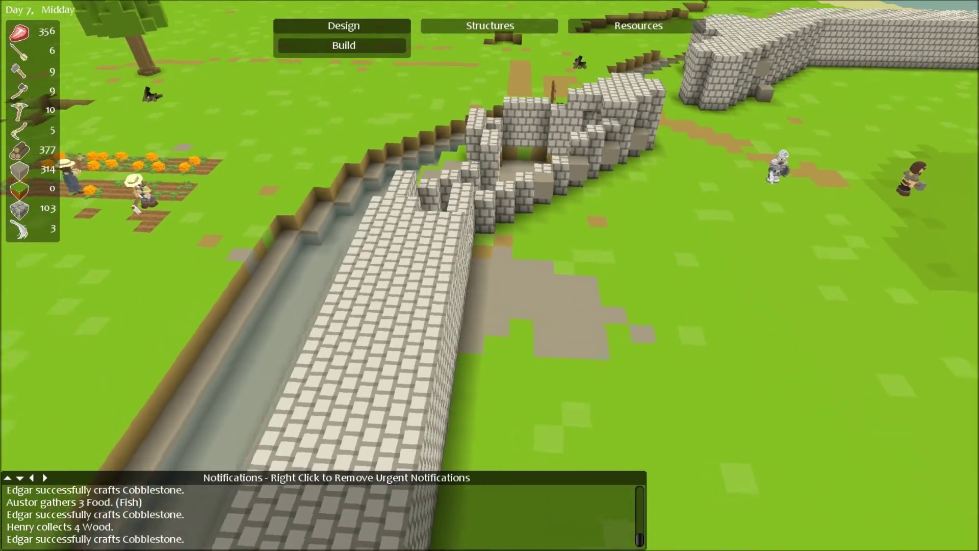
{"action": "key", "text": "e"}
{"action": "scroll", "coordinate": [479, 279], "scroll_direction": "down", "scroll_amount": 5}
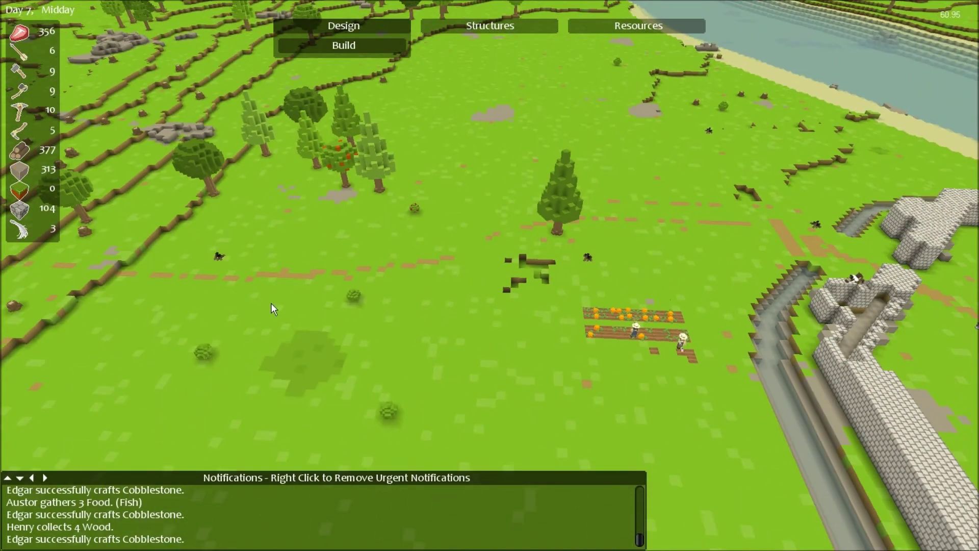
{"action": "scroll", "coordinate": [473, 277], "scroll_direction": "up", "scroll_amount": 1}
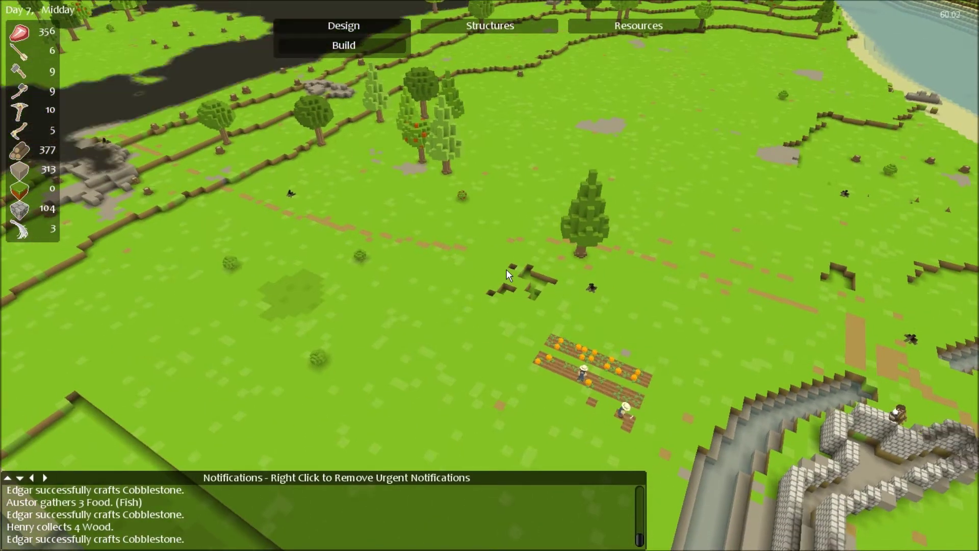
Slice the terrain down a layer and rotate the view to look for spider holes.
{"action": "key", "text": "Page_Down"}
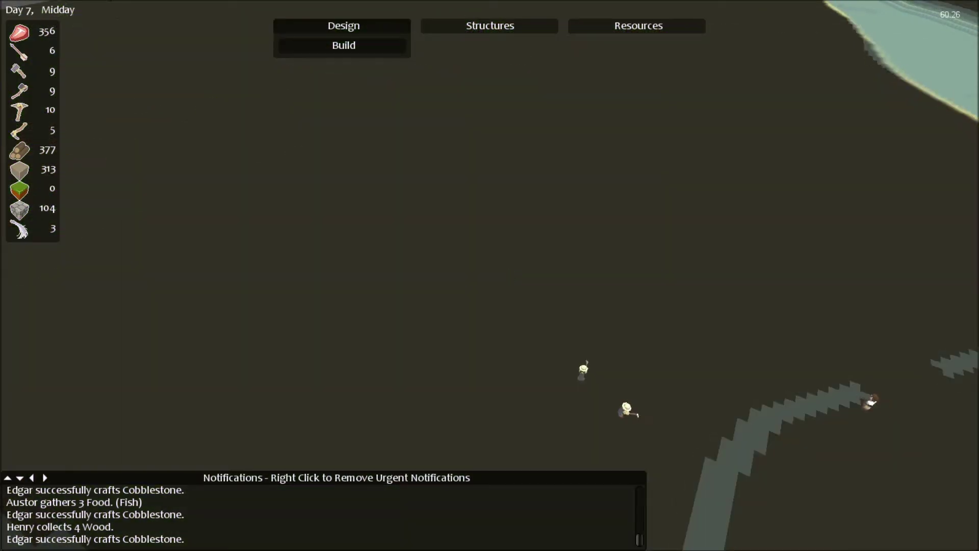
{"action": "key", "text": "Page_Up"}
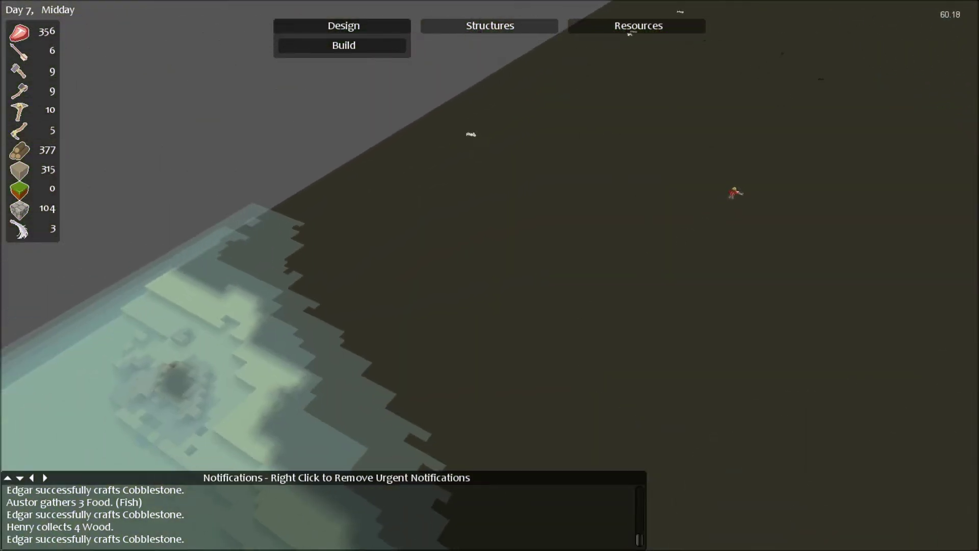
{"action": "key", "text": "Page_Down"}
{"action": "key", "text": "e"}
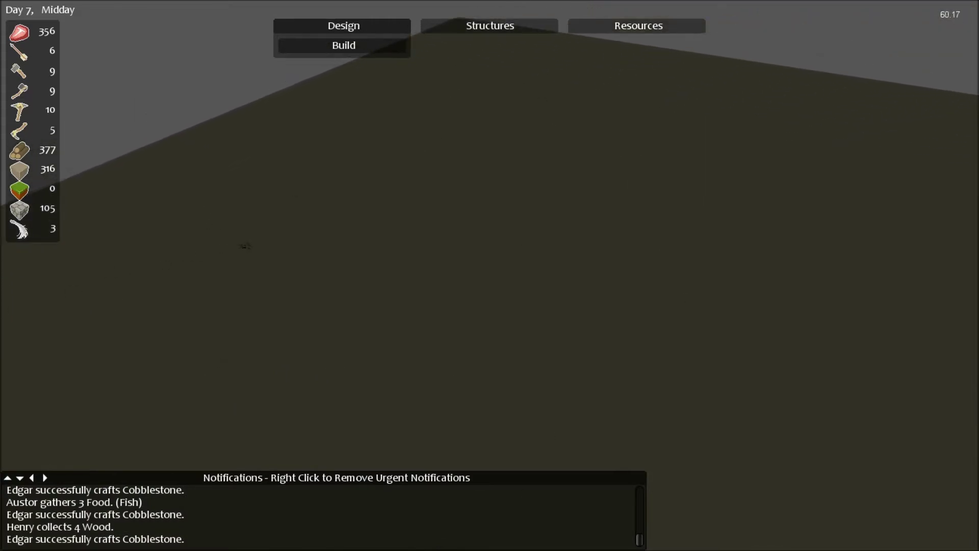
{"action": "key", "text": "e"}
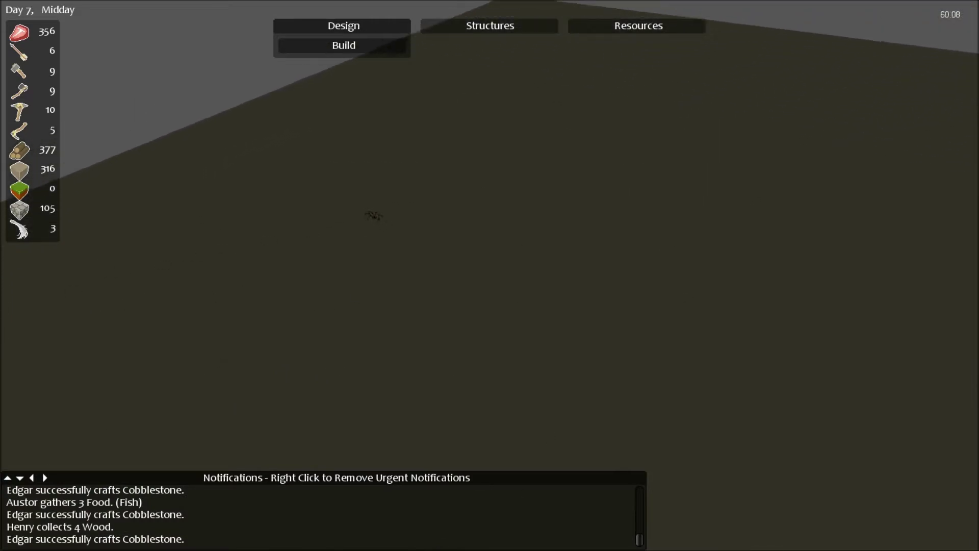
{"action": "key", "text": "e"}
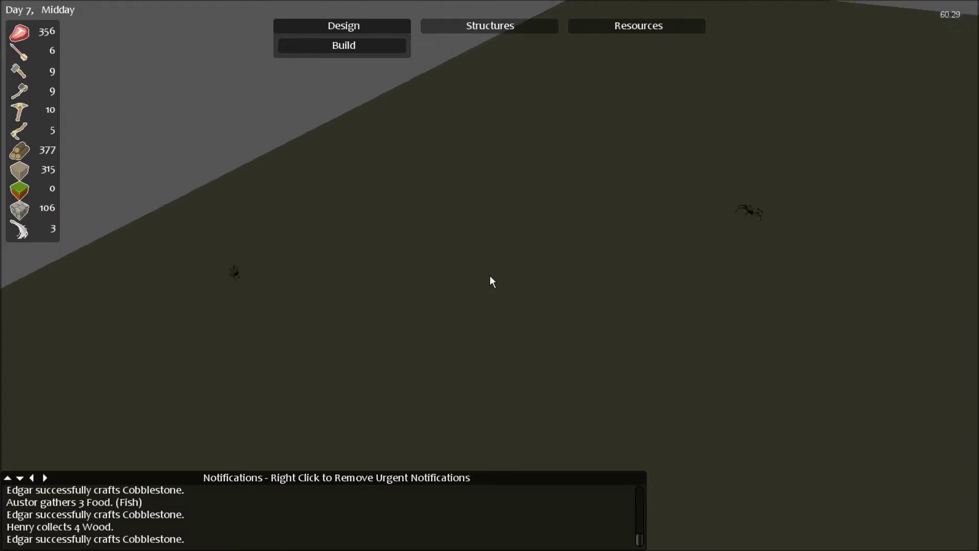
Raise the slice to the grass, then drop it to the dark layer beside the river beach.
{"action": "key", "text": "r"}
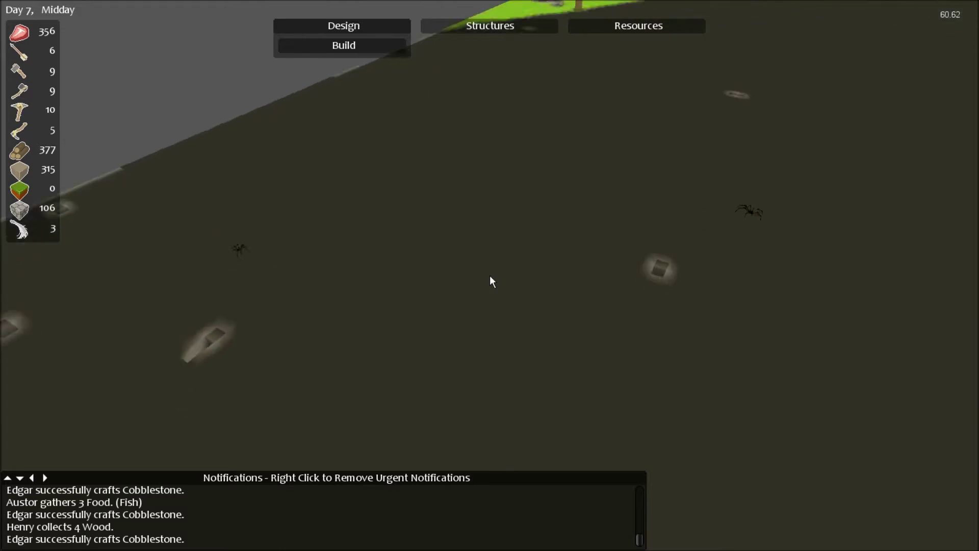
{"action": "key", "text": "r"}
{"action": "key", "text": "r"}
{"action": "key", "text": "r"}
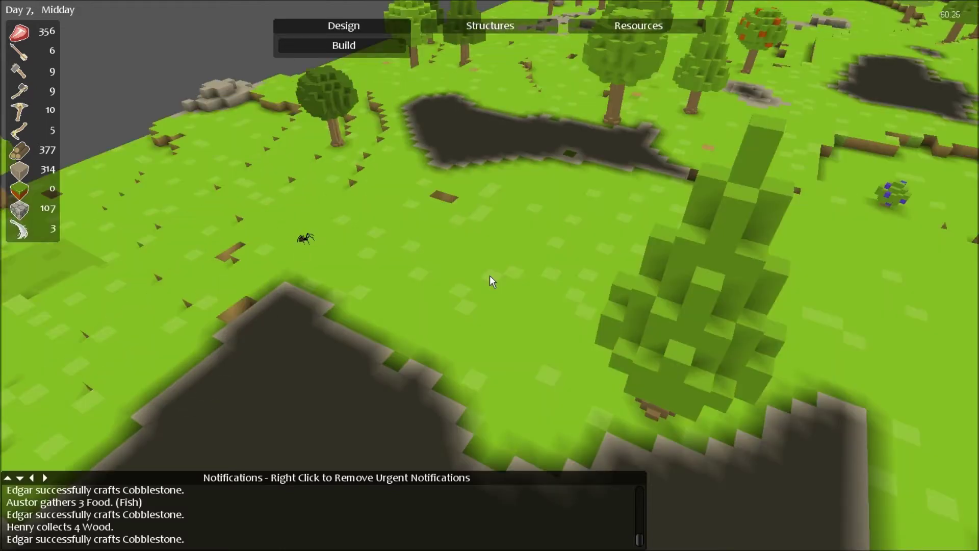
{"action": "key", "text": "r"}
{"action": "key", "text": "f"}
{"action": "key", "text": "f"}
{"action": "key", "text": "f"}
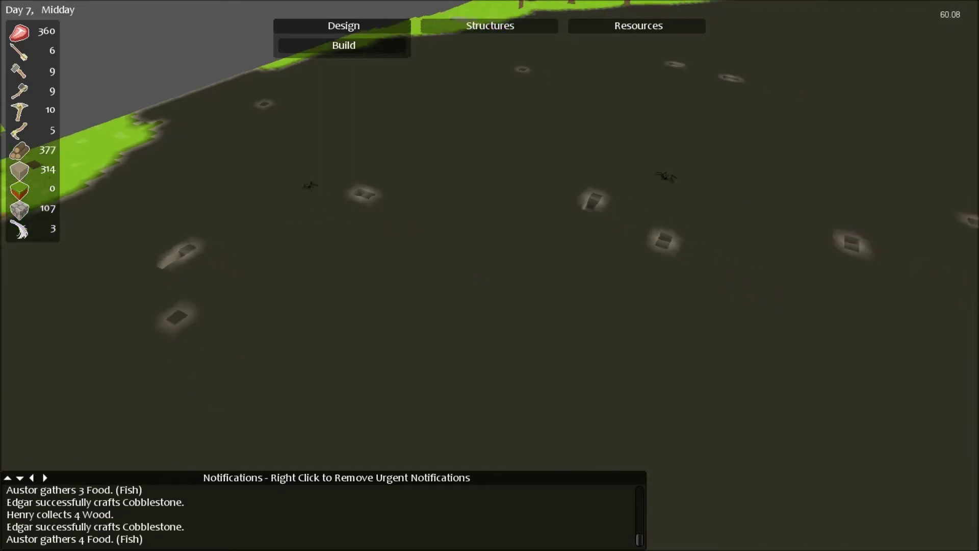
{"action": "key", "text": "e"}
{"action": "key", "text": "e"}
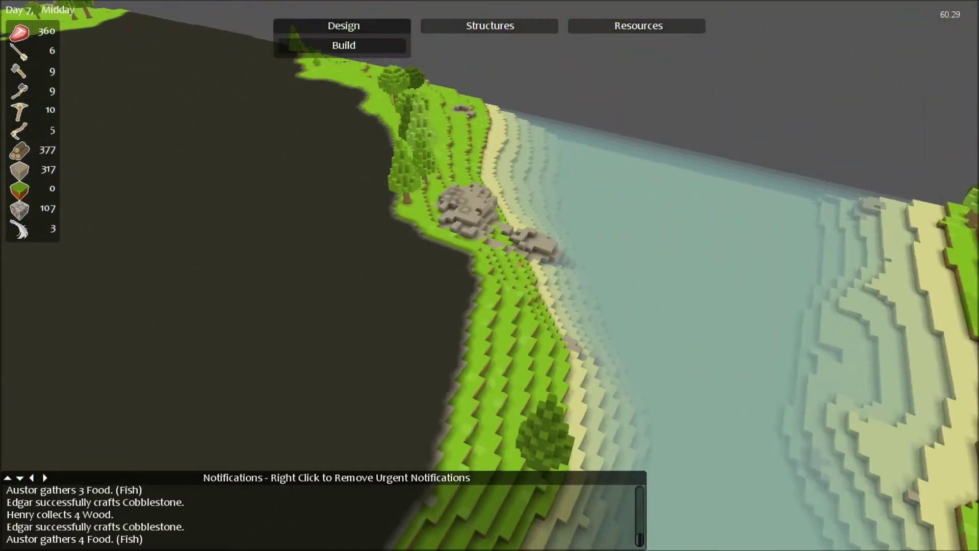
{"action": "key", "text": "e"}
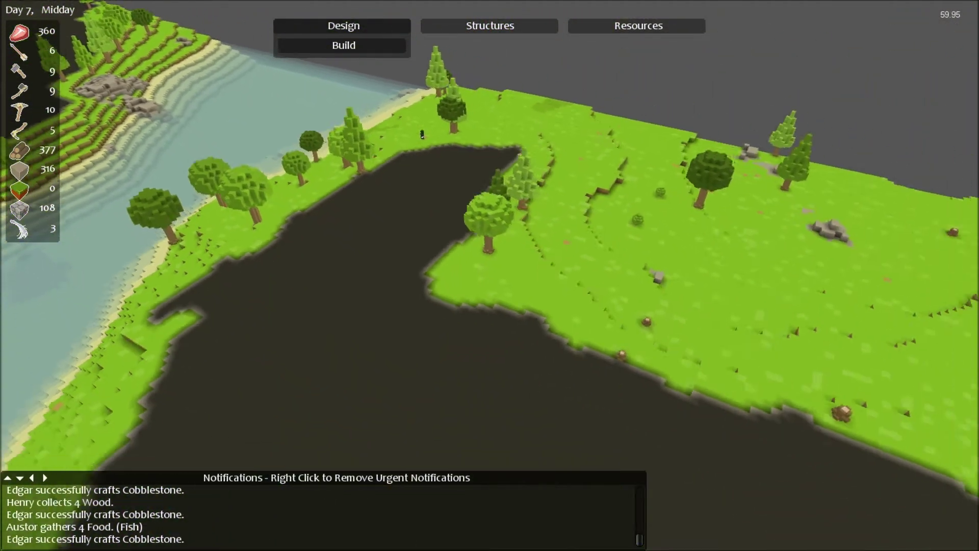
{"action": "key", "text": "f"}
{"action": "key", "text": "e"}
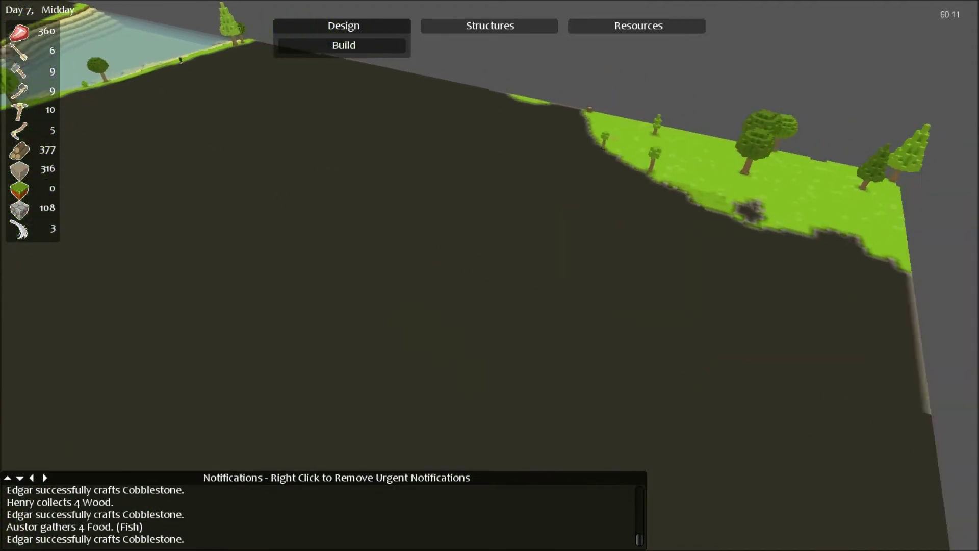
{"action": "key", "text": "w"}
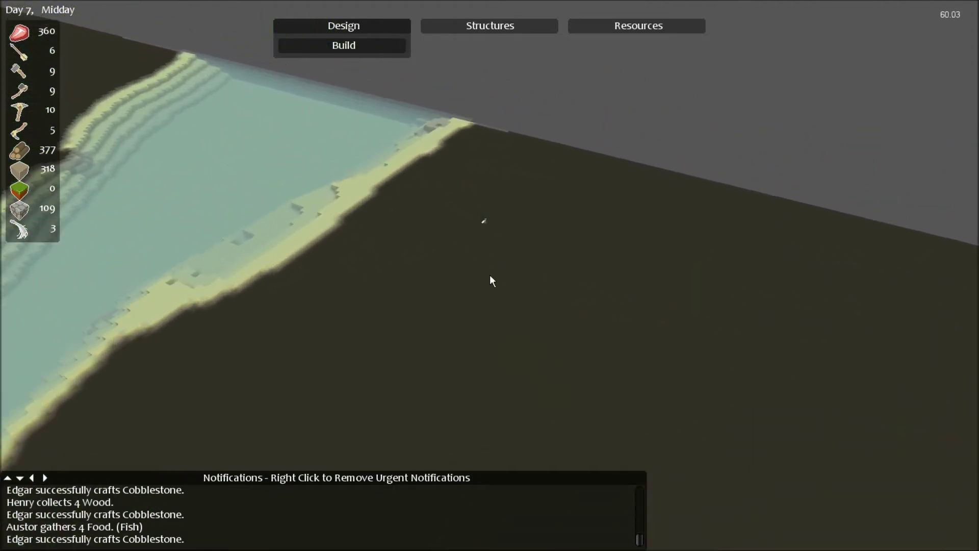
Check the forager's unit stats and preferences, then deselect it.
{"action": "left_click", "coordinate": [481, 216]}
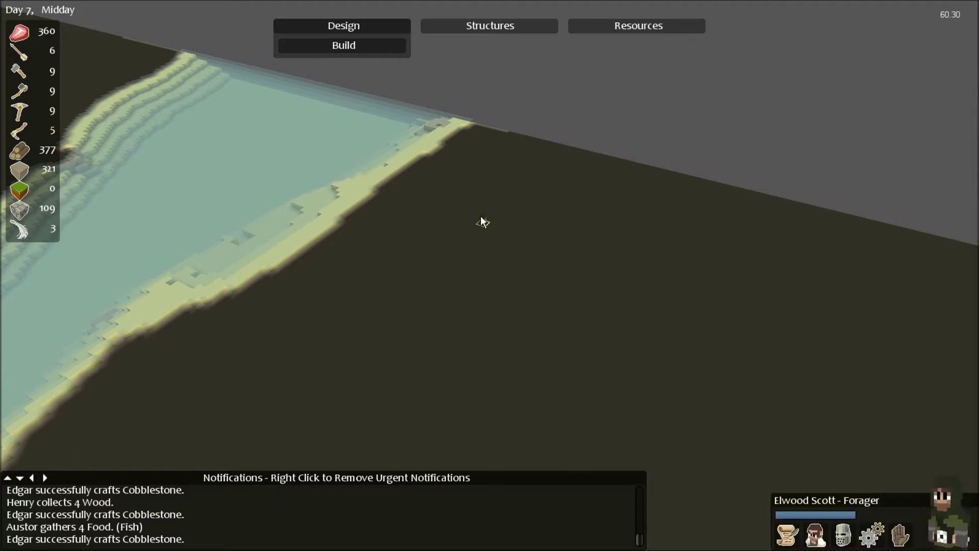
{"action": "key", "text": "Tab"}
{"action": "key", "text": "Tab"}
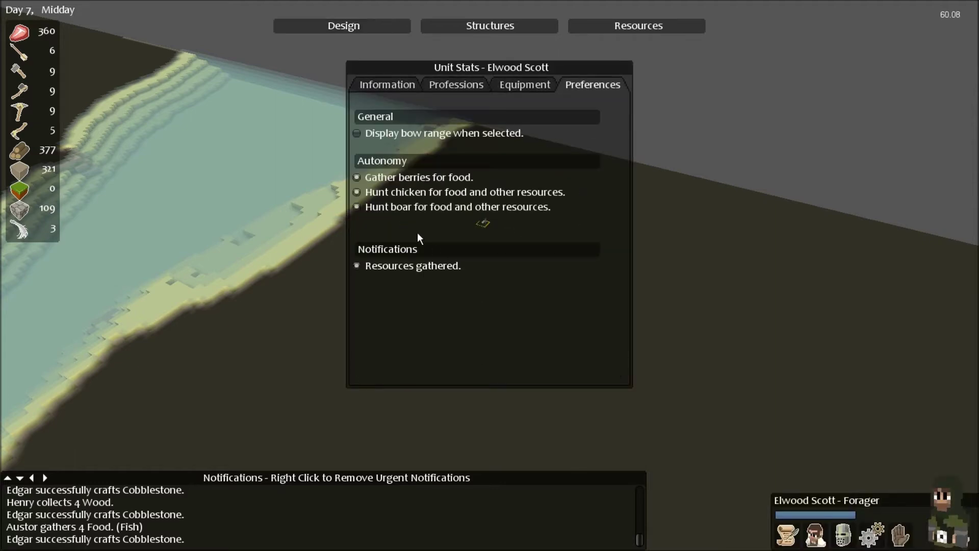
{"action": "key", "text": "Tab"}
{"action": "key", "text": "Tab"}
{"action": "left_click", "coordinate": [319, 330]}
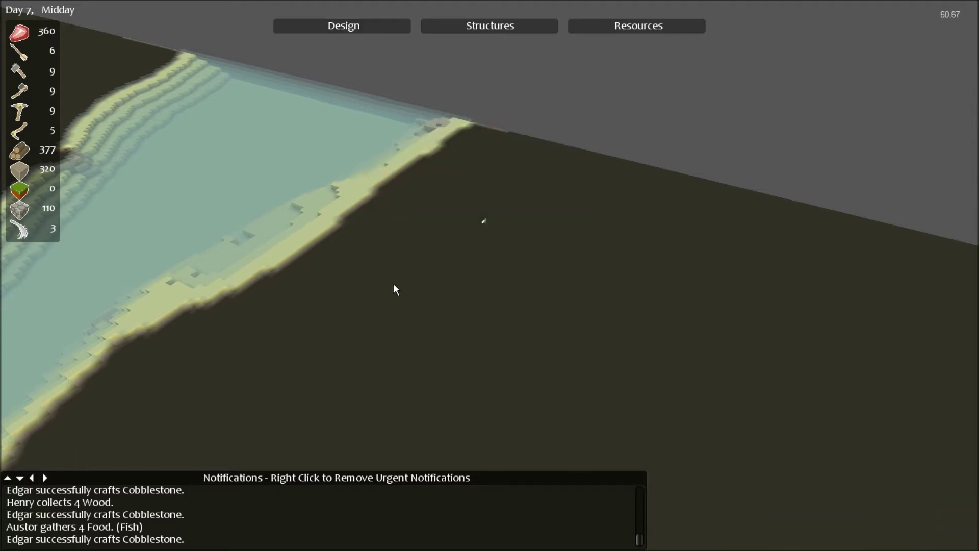
Reselect the forager and sweep the camera across the map to the infantry unit.
{"action": "left_click", "coordinate": [483, 223]}
{"action": "key", "text": "e"}
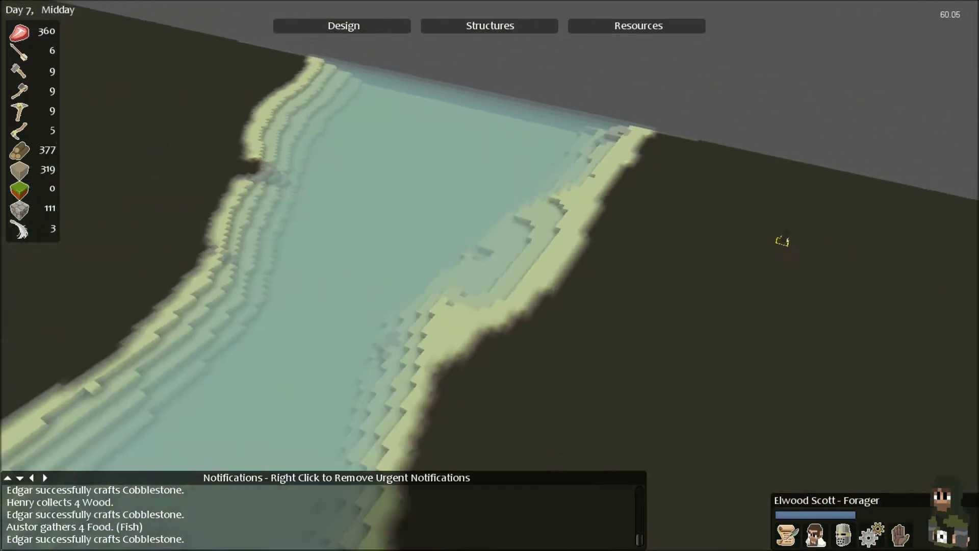
{"action": "key", "text": "d"}
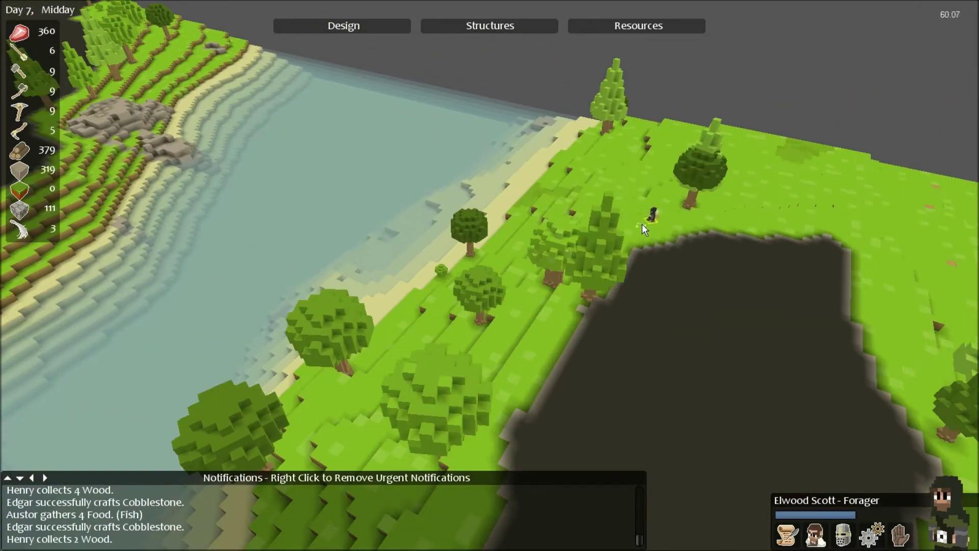
{"action": "scroll", "coordinate": [660, 240], "scroll_direction": "up", "scroll_amount": 5}
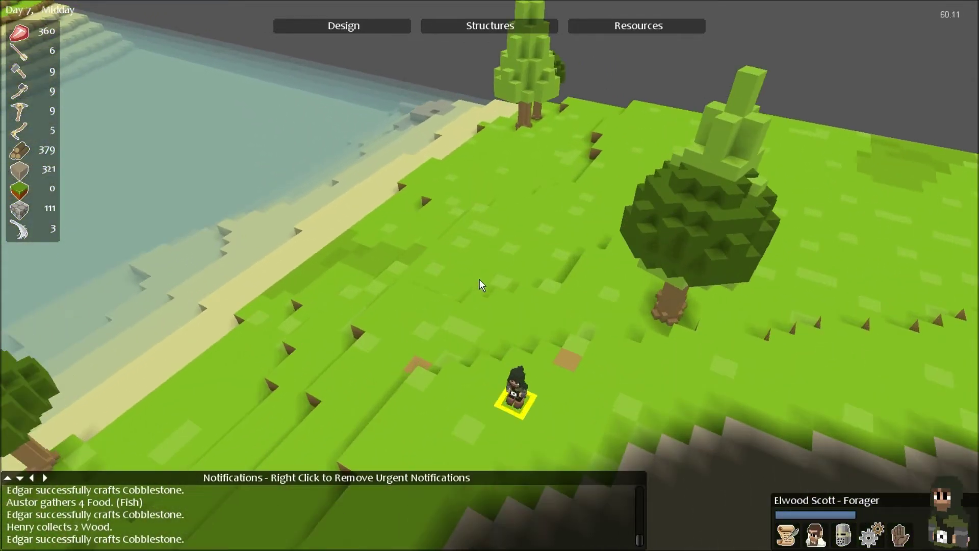
{"action": "scroll", "coordinate": [484, 294], "scroll_direction": "down", "scroll_amount": 5}
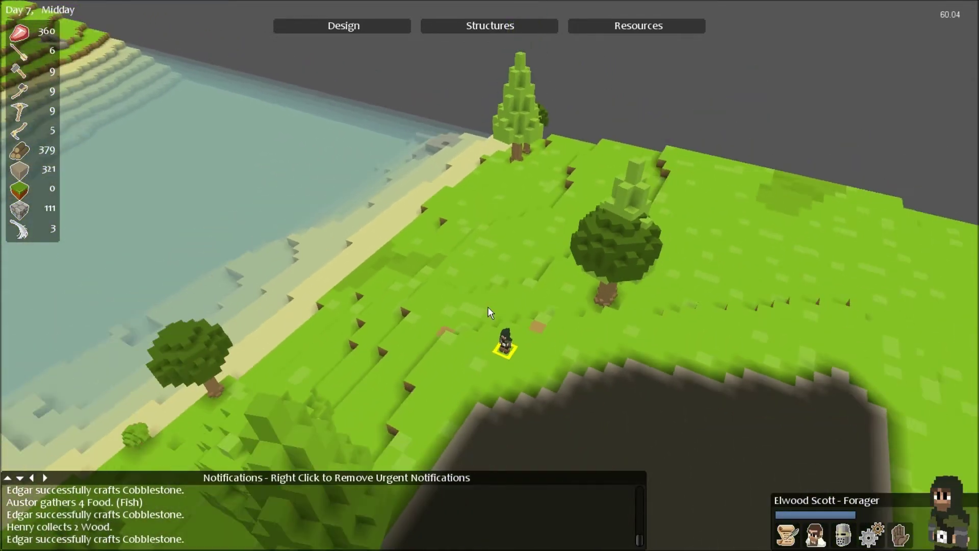
{"action": "left_click_drag", "start_coordinate": [489, 322], "coordinate": [534, 284]}
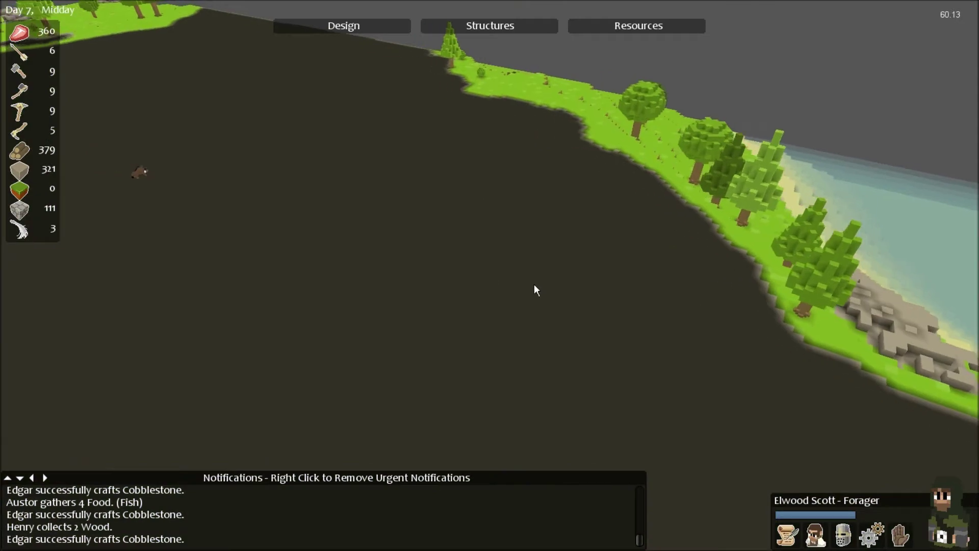
{"action": "scroll", "coordinate": [311, 243], "scroll_direction": "up", "scroll_amount": 3}
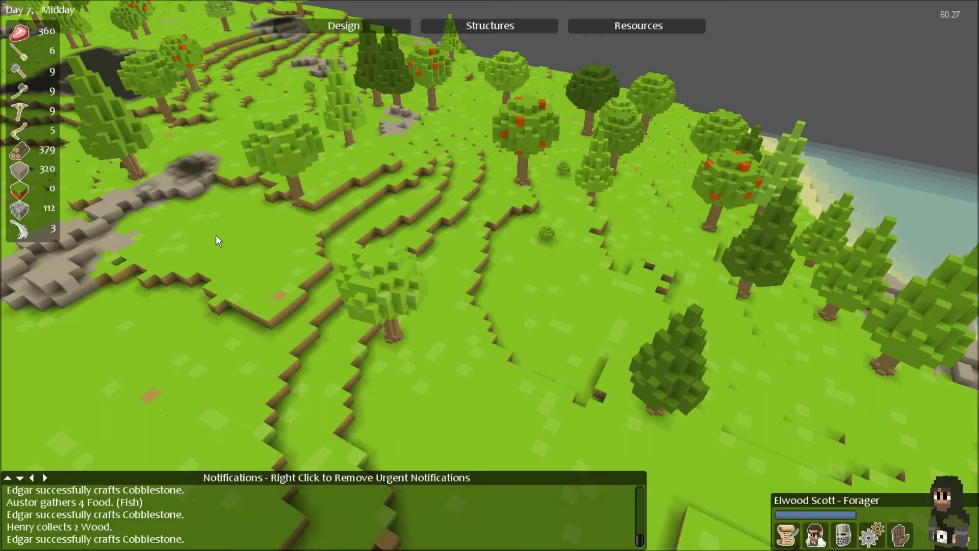
{"action": "mouse_move", "coordinate": [216, 241]}
{"action": "left_mouse_down"}
{"action": "mouse_move", "coordinate": [315, 40]}
{"action": "mouse_move", "coordinate": [547, 221]}
{"action": "left_mouse_up"}
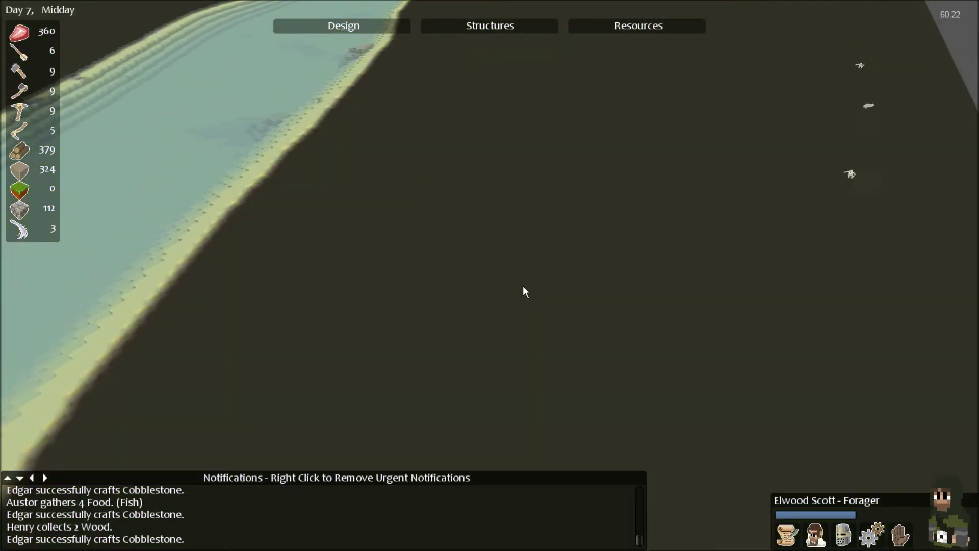
{"action": "left_click_drag", "start_coordinate": [441, 283], "coordinate": [522, 285]}
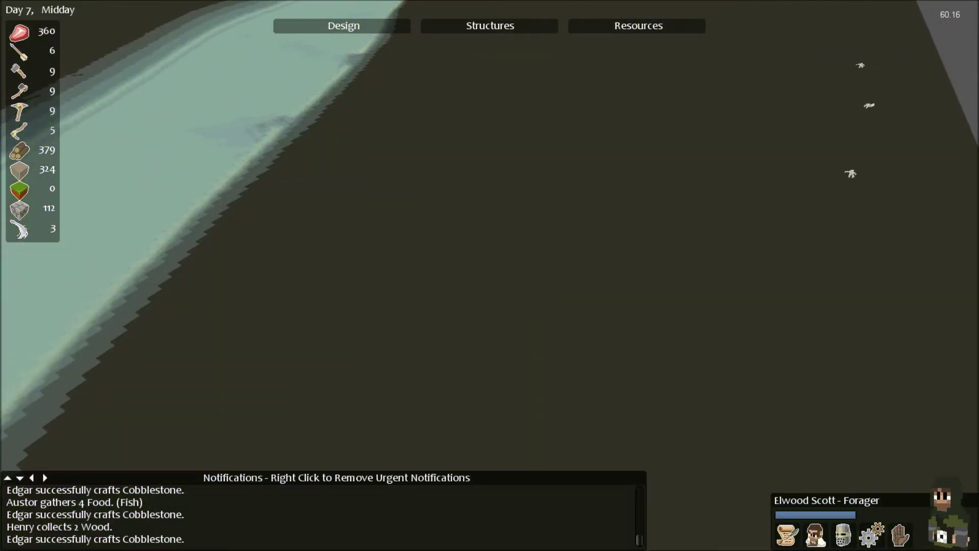
{"action": "scroll", "coordinate": [489, 276], "scroll_direction": "down", "scroll_amount": 5}
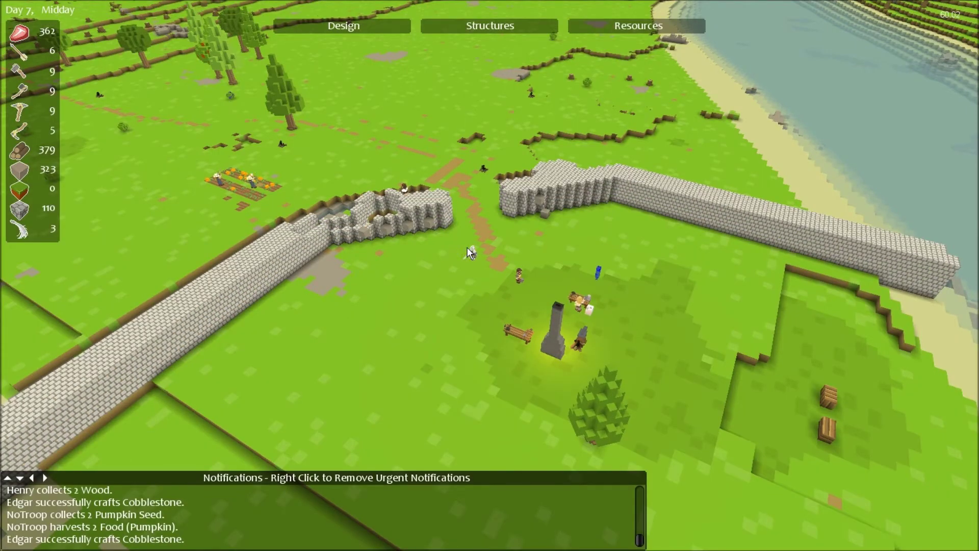
{"action": "double_click", "coordinate": [469, 249]}
Review the infantry unit's profession levels, then select the unit.
{"action": "left_click", "coordinate": [447, 246]}
{"action": "double_click", "coordinate": [467, 248]}
{"action": "left_click", "coordinate": [455, 85]}
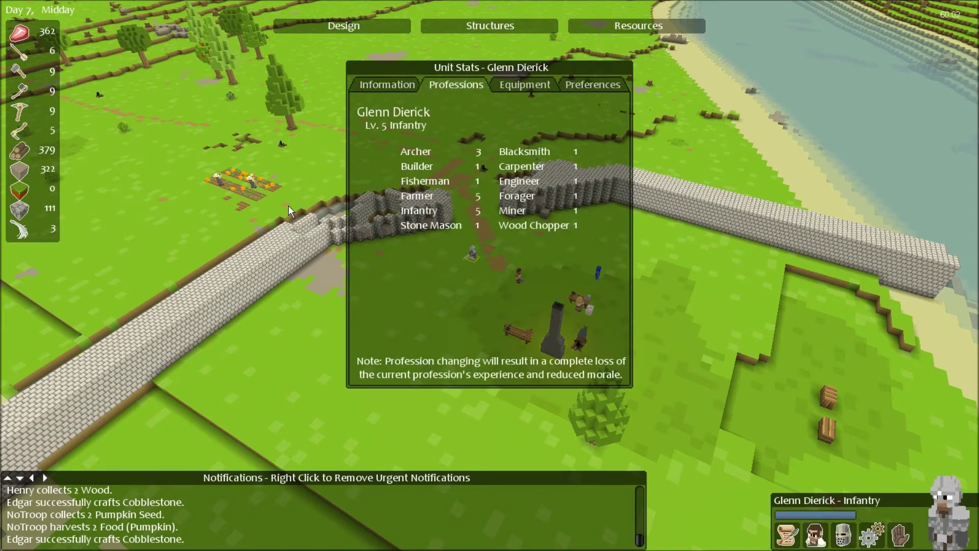
{"action": "left_click", "coordinate": [433, 316]}
{"action": "left_click", "coordinate": [469, 257]}
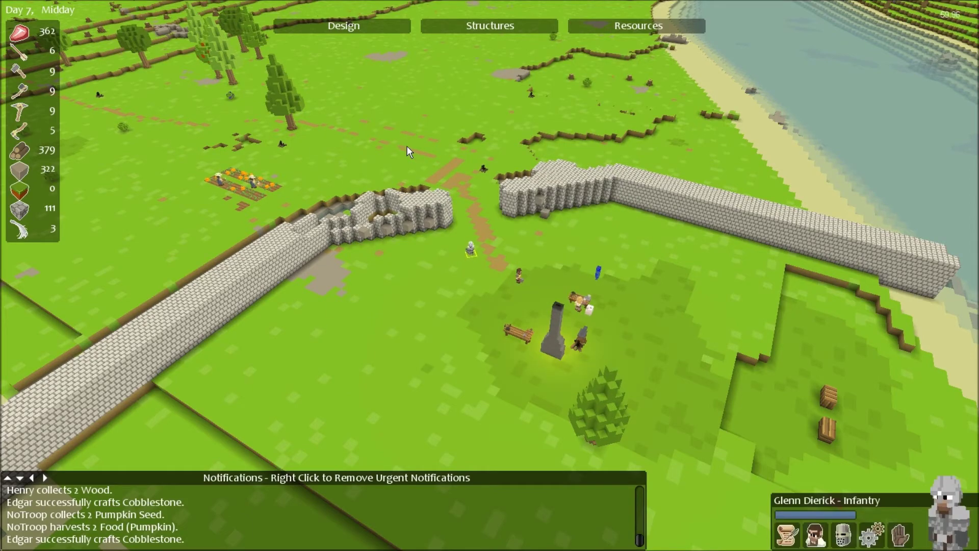
Pan far across to the green island and send the infantry unit to that grassy spot.
{"action": "left_click_drag", "start_coordinate": [407, 146], "coordinate": [274, 292]}
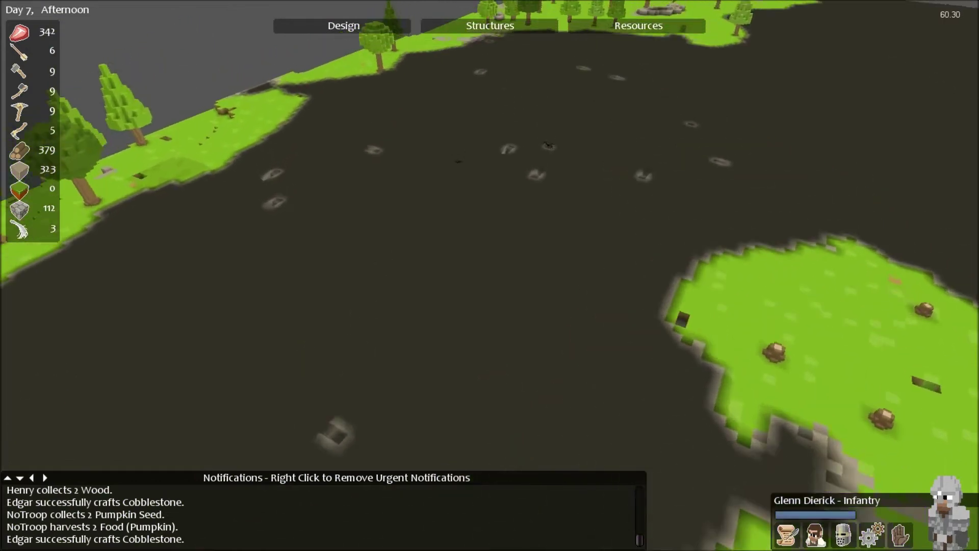
{"action": "left_click_drag", "start_coordinate": [298, 331], "coordinate": [532, 362]}
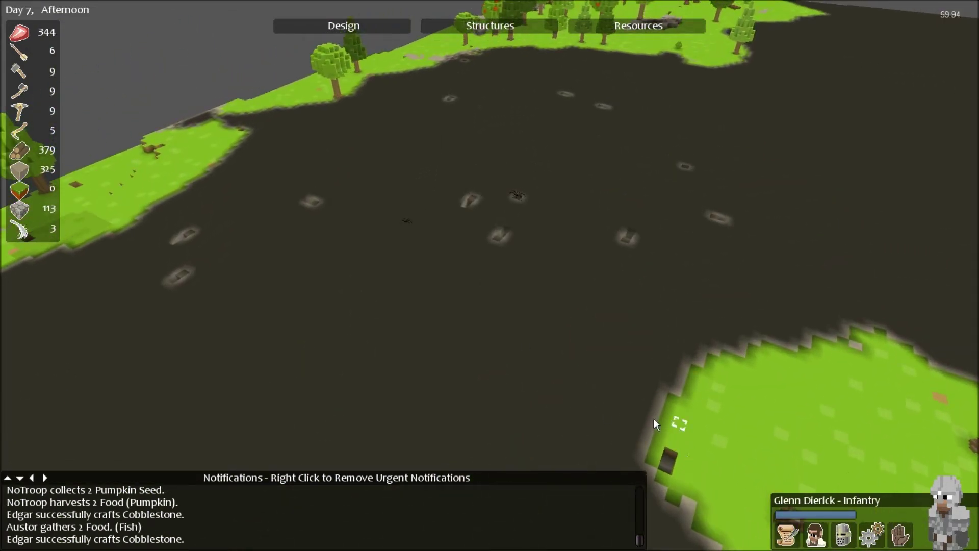
{"action": "mouse_move", "coordinate": [543, 357]}
{"action": "left_mouse_down"}
{"action": "mouse_move", "coordinate": [114, 428]}
{"action": "mouse_move", "coordinate": [490, 275]}
{"action": "mouse_move", "coordinate": [453, 322]}
{"action": "mouse_move", "coordinate": [491, 281]}
{"action": "mouse_move", "coordinate": [586, 279]}
{"action": "mouse_move", "coordinate": [565, 267]}
{"action": "left_mouse_up"}
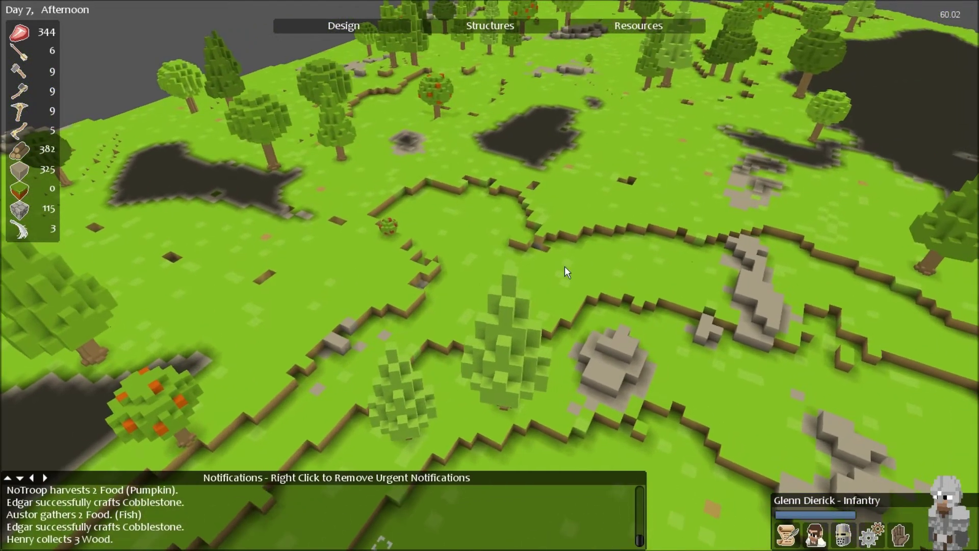
{"action": "right_click", "coordinate": [566, 266]}
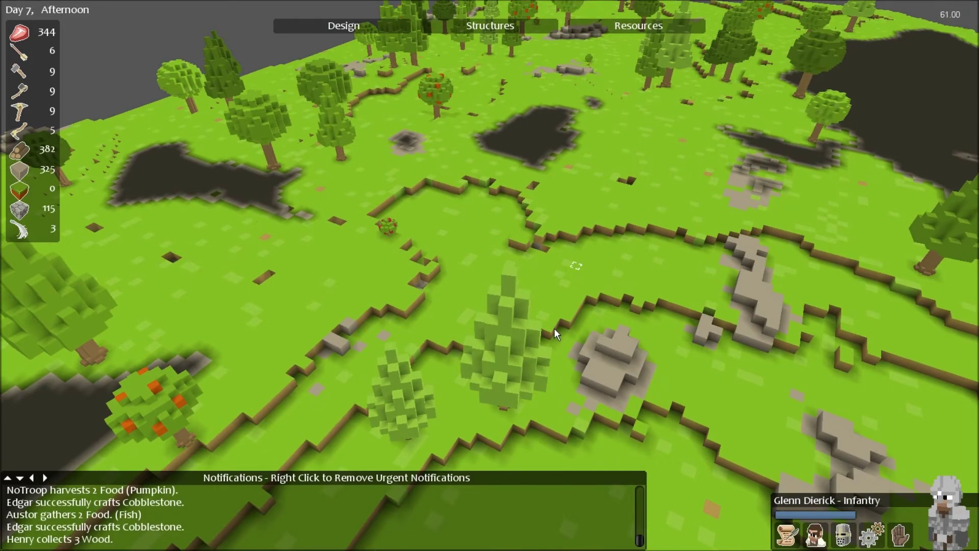
Find the infantry unit and equip its optimal armour, adding an iron cuirass to the chest slot.
{"action": "left_click_drag", "start_coordinate": [478, 299], "coordinate": [490, 275]}
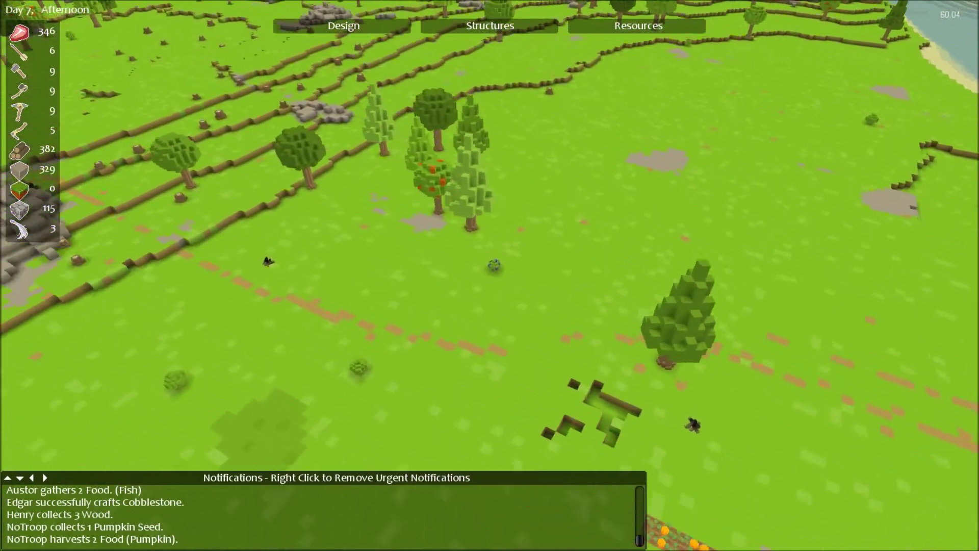
{"action": "left_click_drag", "start_coordinate": [588, 289], "coordinate": [588, 288]}
{"action": "left_click", "coordinate": [687, 339]}
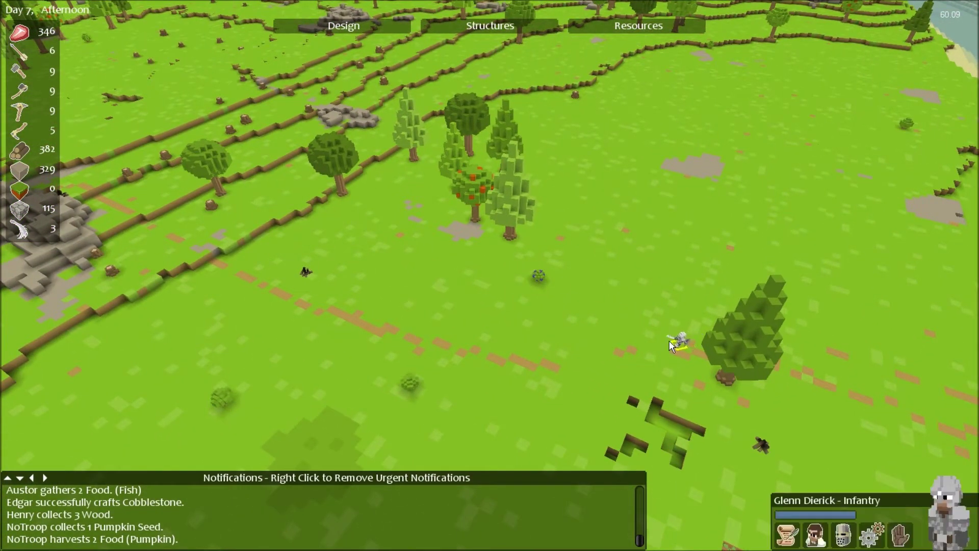
{"action": "left_click", "coordinate": [456, 84]}
{"action": "left_click", "coordinate": [524, 84]}
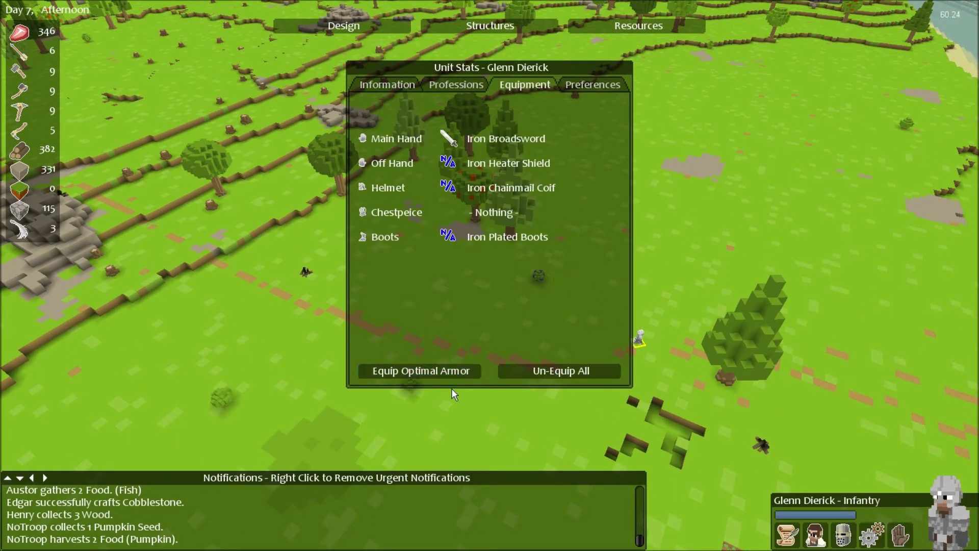
{"action": "left_click", "coordinate": [448, 373]}
{"action": "left_click", "coordinate": [722, 245]}
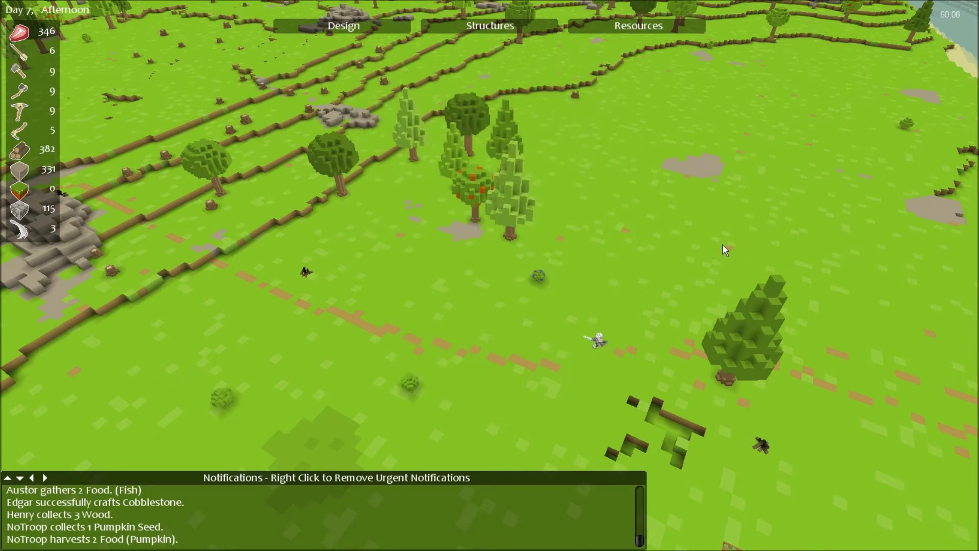
{"action": "key", "text": "w"}
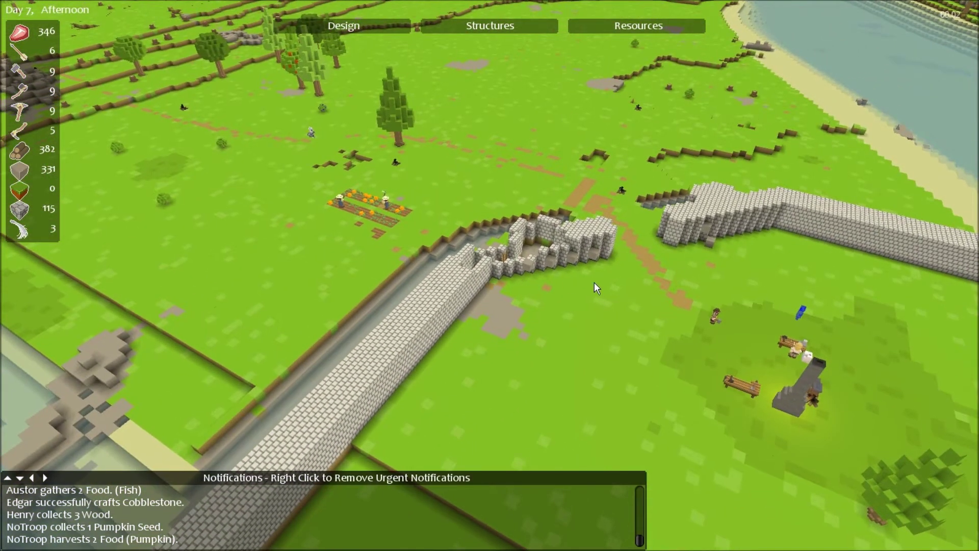
{"action": "scroll", "coordinate": [594, 283], "scroll_direction": "up", "scroll_amount": 2}
{"action": "scroll", "coordinate": [576, 266], "scroll_direction": "up", "scroll_amount": 2}
{"action": "scroll", "coordinate": [536, 268], "scroll_direction": "up", "scroll_amount": 2}
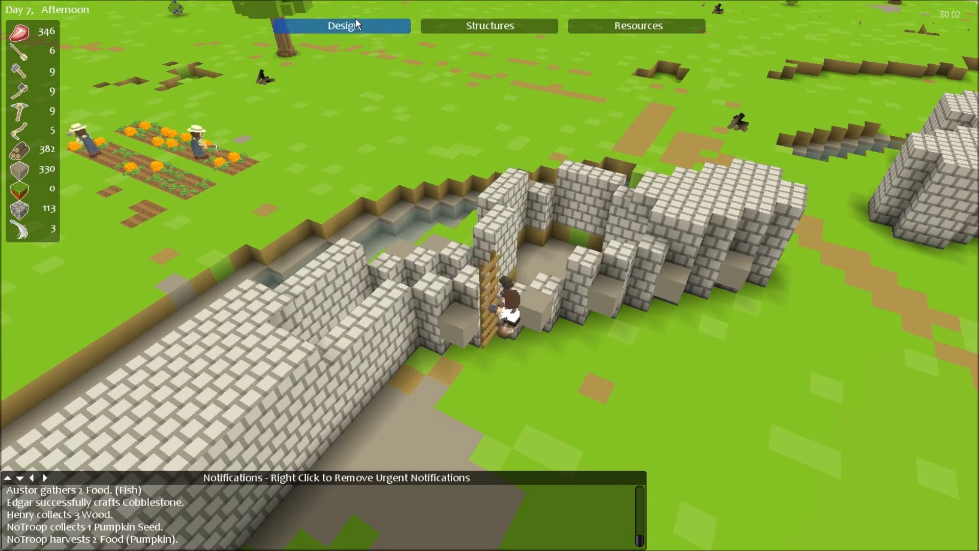
Mark two unfinished wall blocks for digging with Design > Dig / Mine.
{"action": "left_click", "coordinate": [356, 31]}
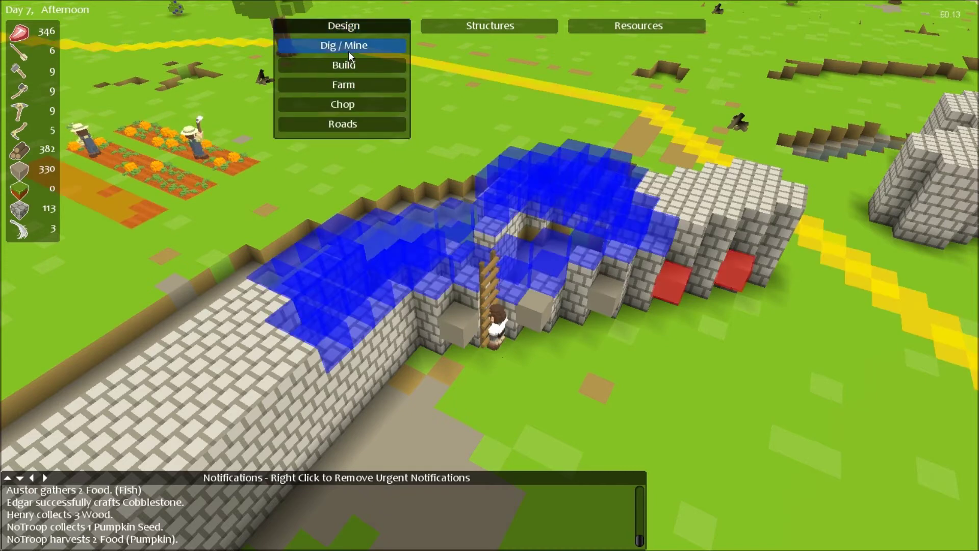
{"action": "left_click", "coordinate": [348, 49]}
{"action": "left_click", "coordinate": [459, 313]}
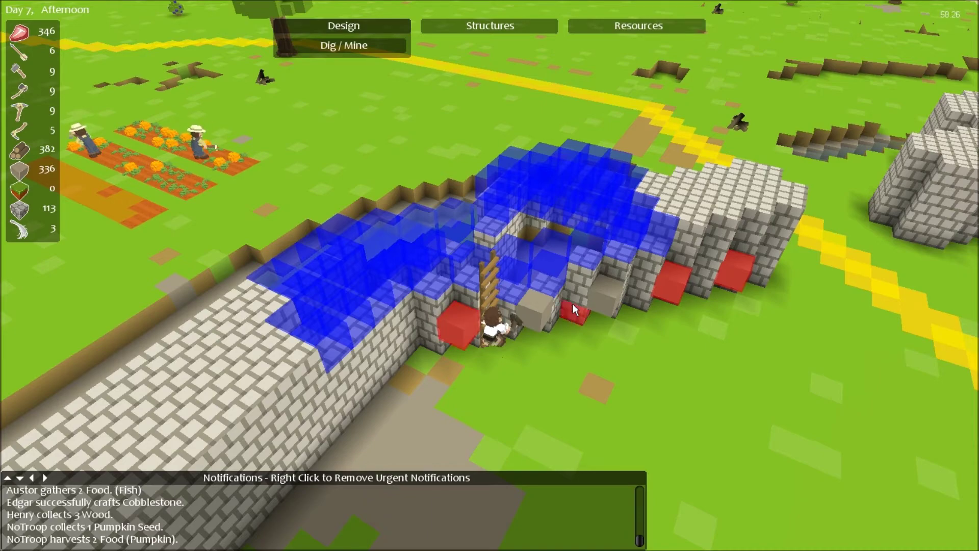
{"action": "left_click", "coordinate": [605, 289]}
Orbit around the wall to inspect the dig markers, then move on toward open grassland.
{"action": "key", "text": "e"}
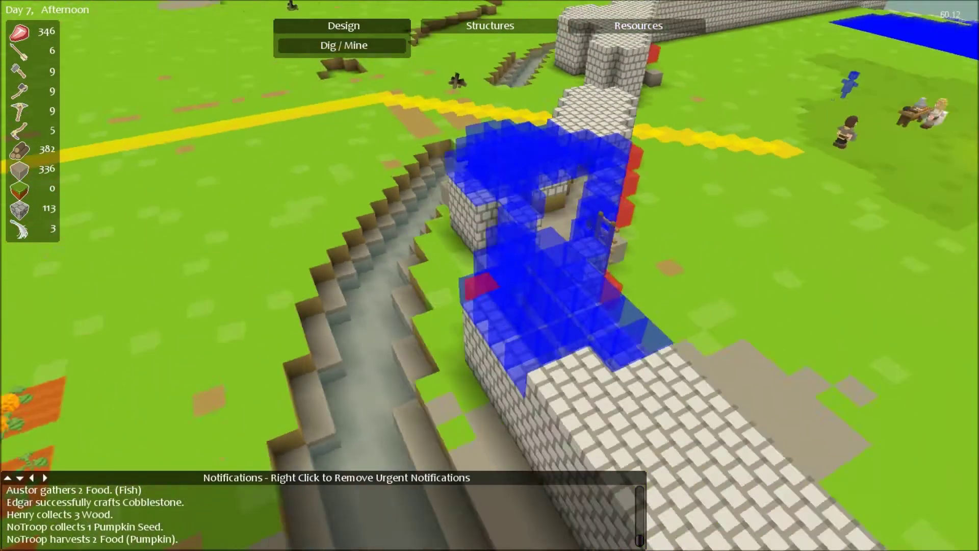
{"action": "key", "text": "e"}
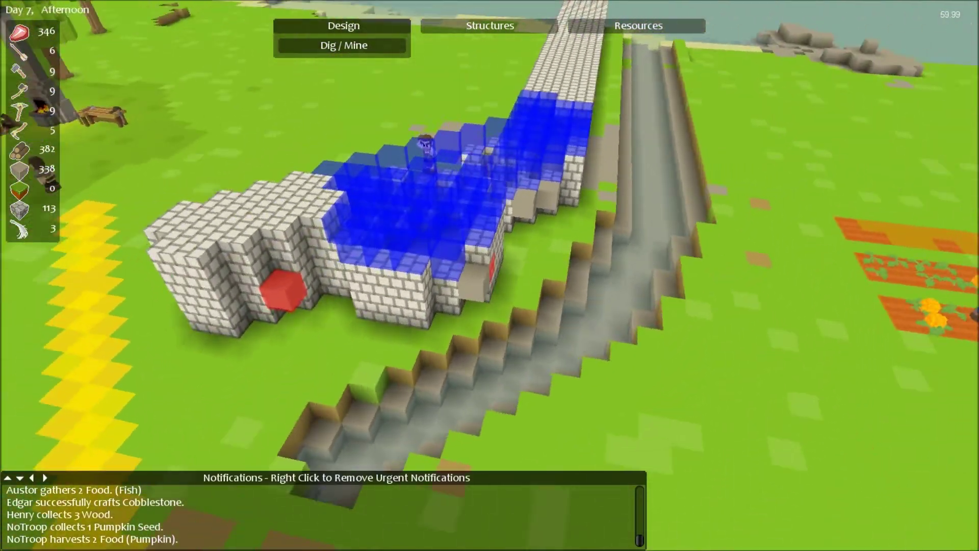
{"action": "key", "text": "e"}
{"action": "key", "text": "e"}
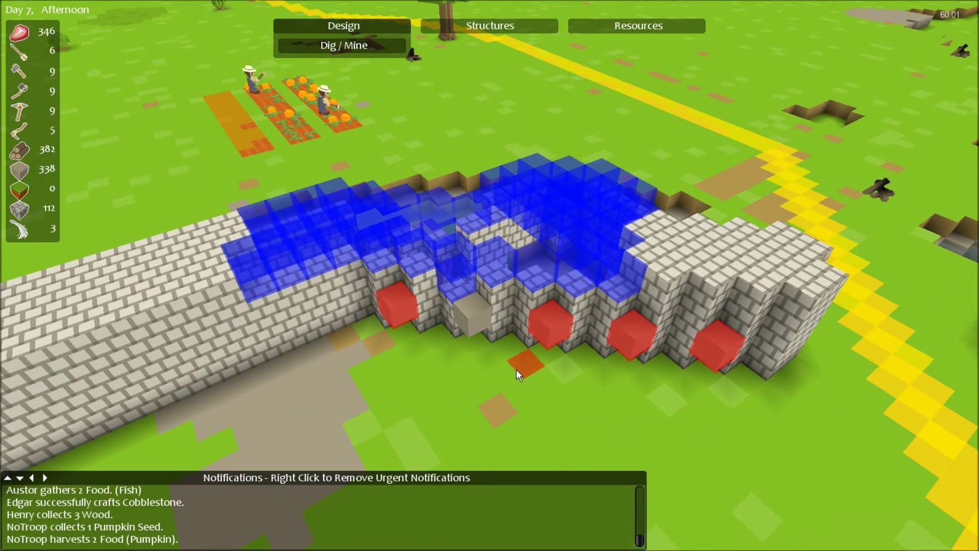
{"action": "key", "text": "w"}
{"action": "key", "text": "w"}
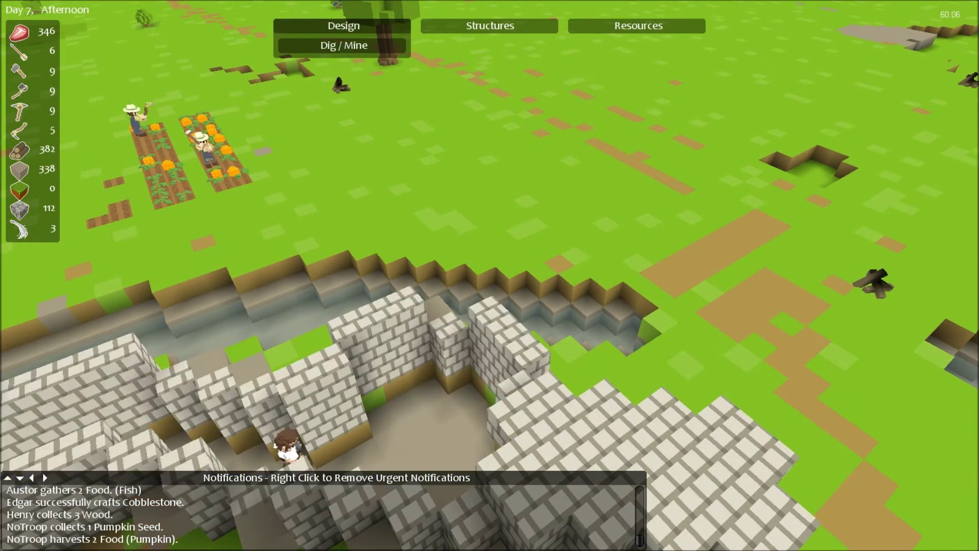
Move past the stone outcrop toward the river and pan to the stone-floored building.
{"action": "key", "text": "w"}
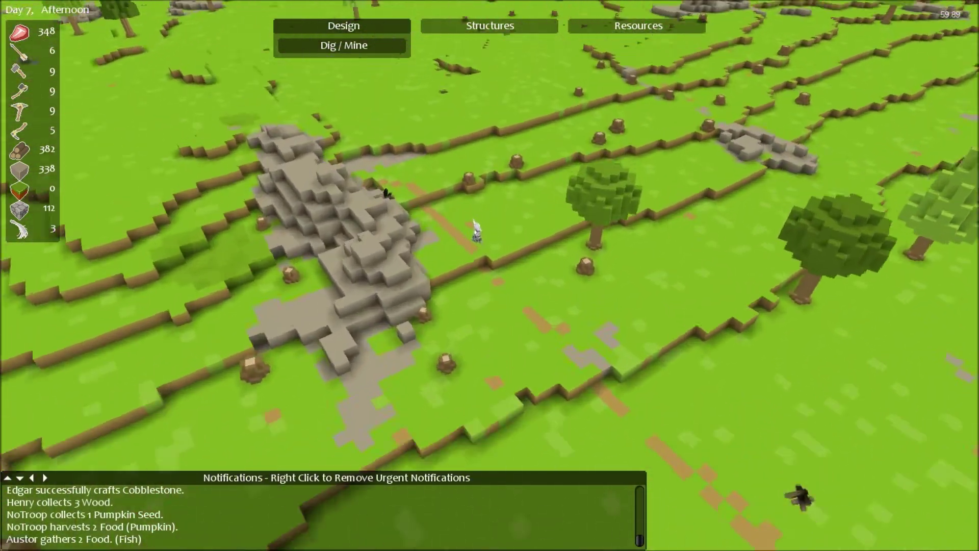
{"action": "scroll", "coordinate": [686, 289], "scroll_direction": "down", "scroll_amount": 3}
{"action": "scroll", "coordinate": [706, 285], "scroll_direction": "down", "scroll_amount": 3}
{"action": "scroll", "coordinate": [706, 285], "scroll_direction": "down", "scroll_amount": 3}
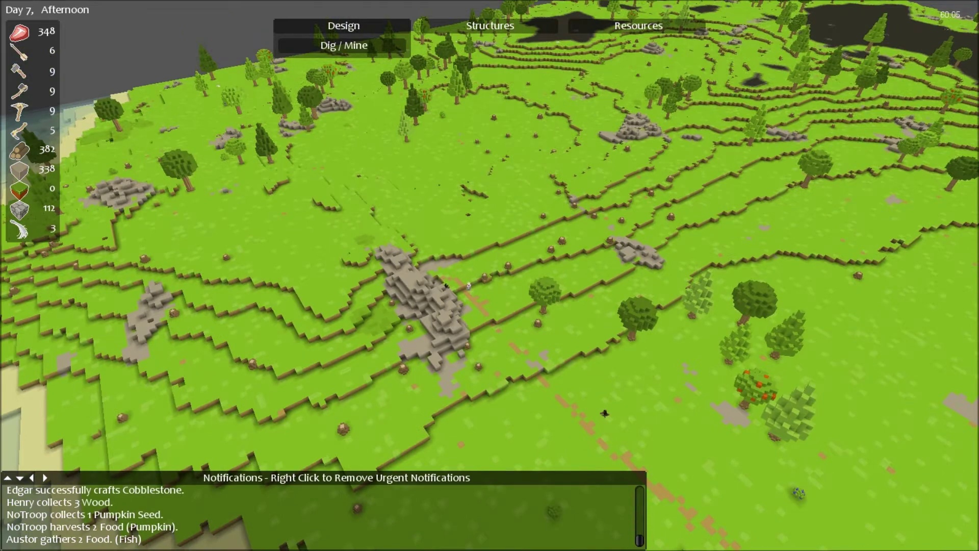
{"action": "key", "text": "w"}
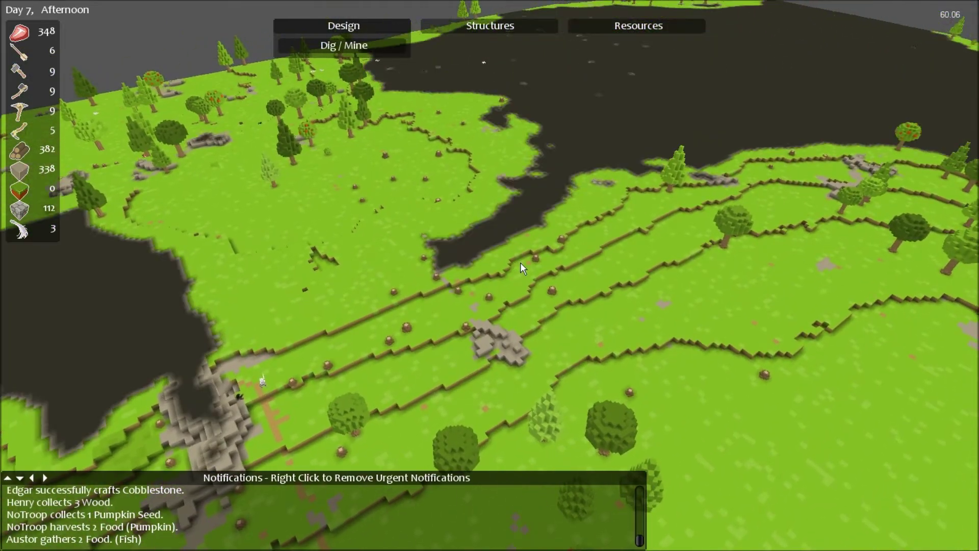
{"action": "key", "text": "e"}
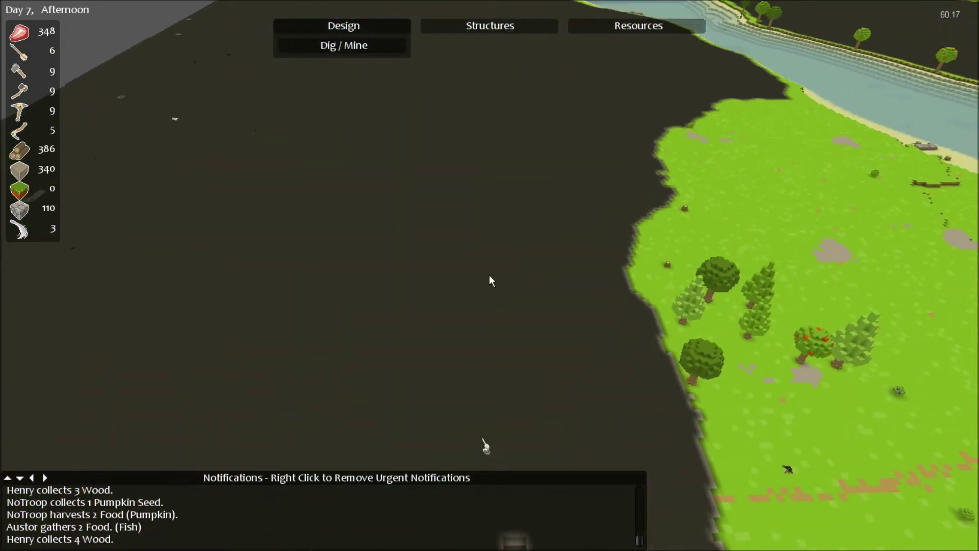
{"action": "key", "text": "a"}
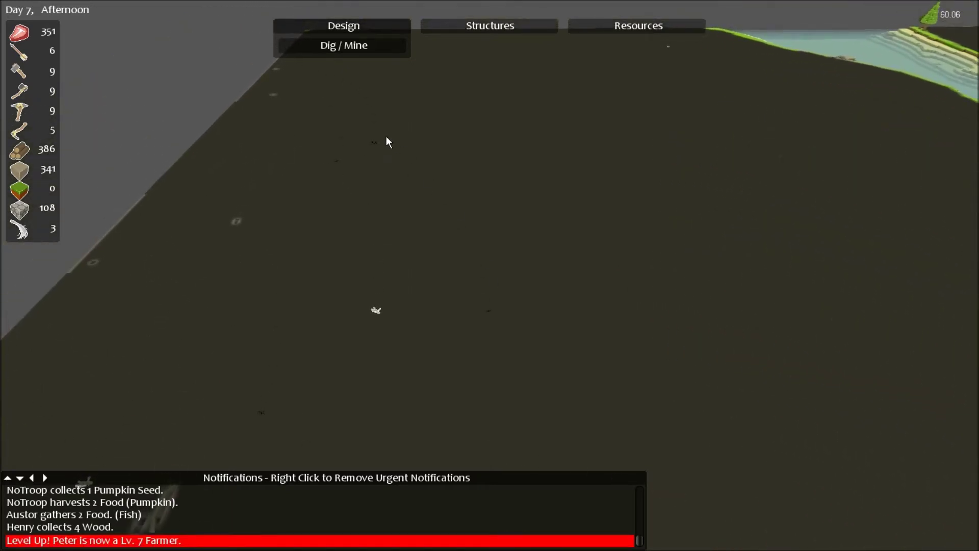
{"action": "key", "text": "d"}
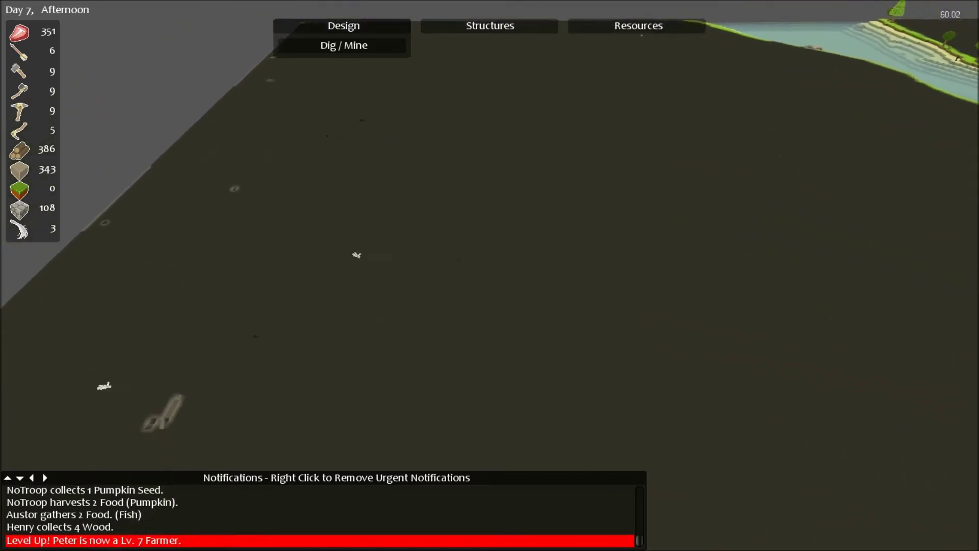
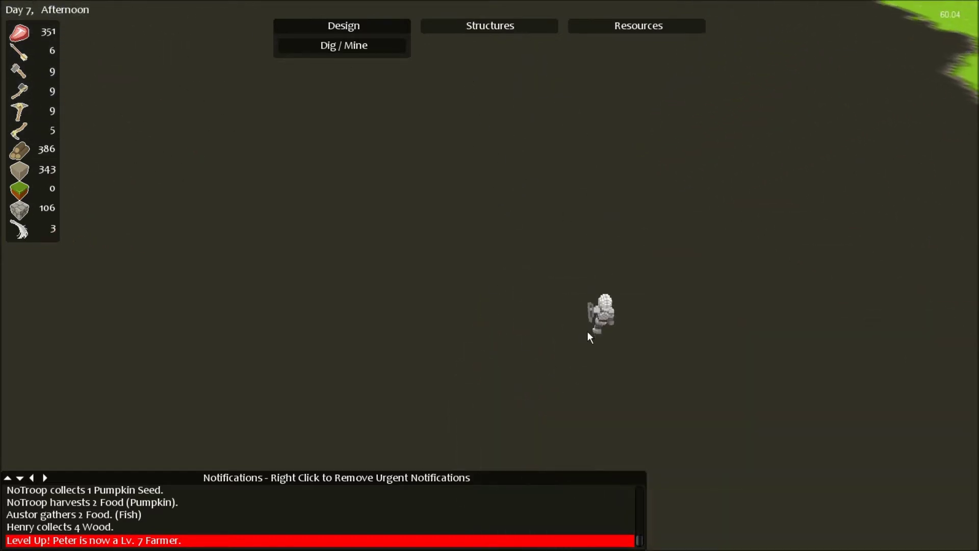
Select the infantry soldier and pan the map across the settlement terrain.
{"action": "left_click", "coordinate": [588, 330]}
{"action": "key", "text": "a"}
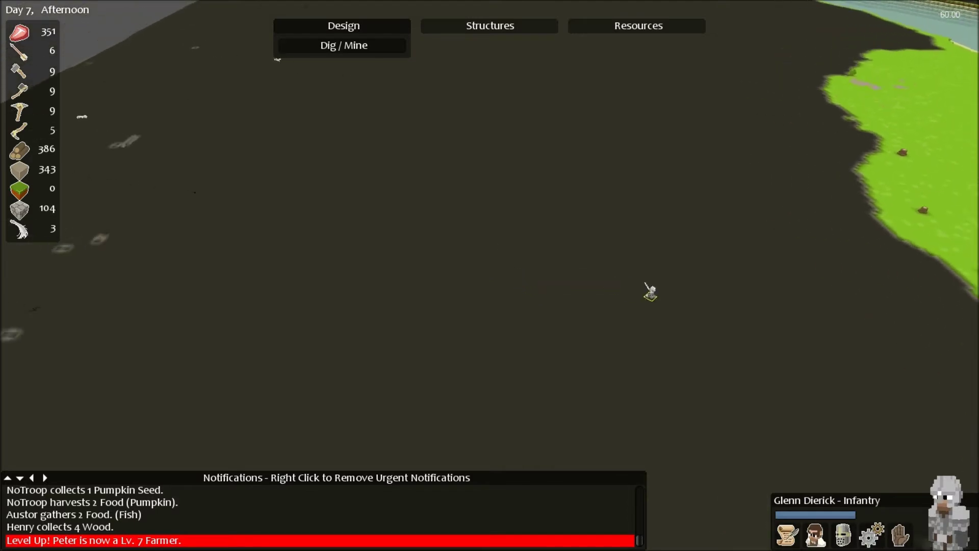
{"action": "scroll", "coordinate": [489, 275], "scroll_direction": "up", "scroll_amount": 5}
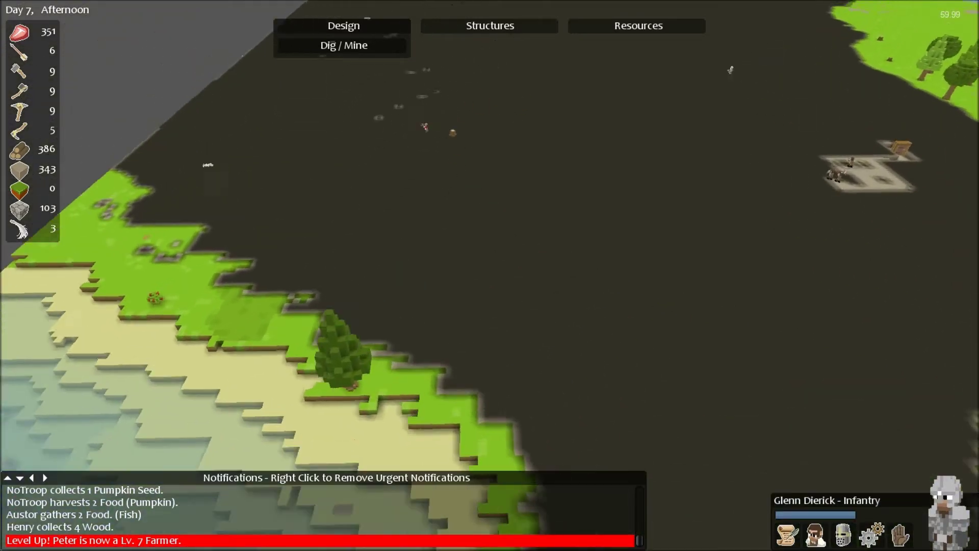
{"action": "scroll", "coordinate": [491, 274], "scroll_direction": "up", "scroll_amount": 1}
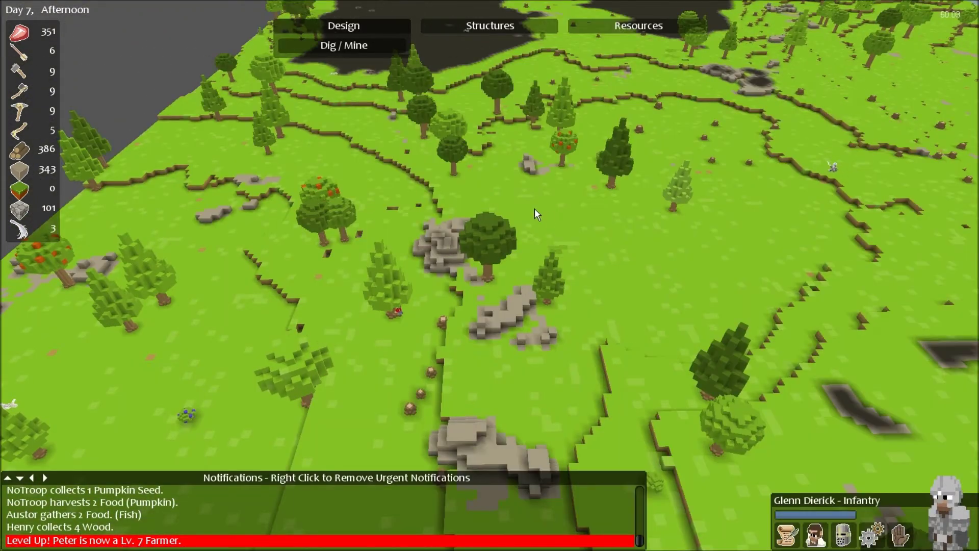
{"action": "scroll", "coordinate": [524, 211], "scroll_direction": "up", "scroll_amount": 2}
{"action": "scroll", "coordinate": [524, 211], "scroll_direction": "up", "scroll_amount": 2}
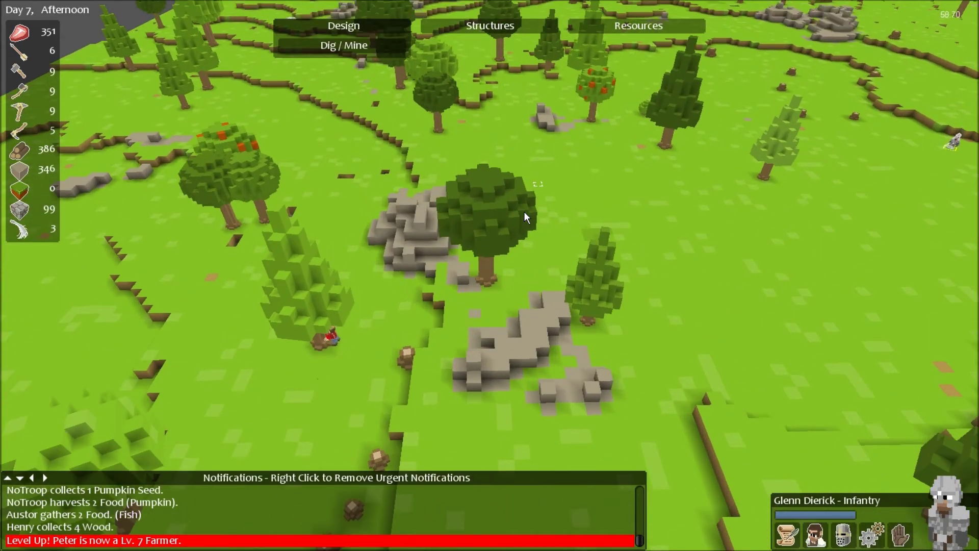
{"action": "scroll", "coordinate": [524, 218], "scroll_direction": "down", "scroll_amount": 3}
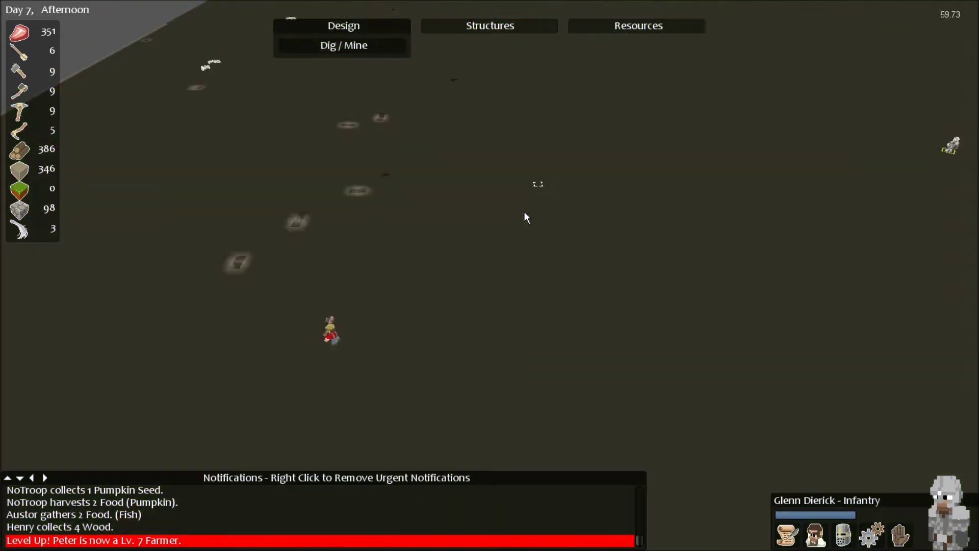
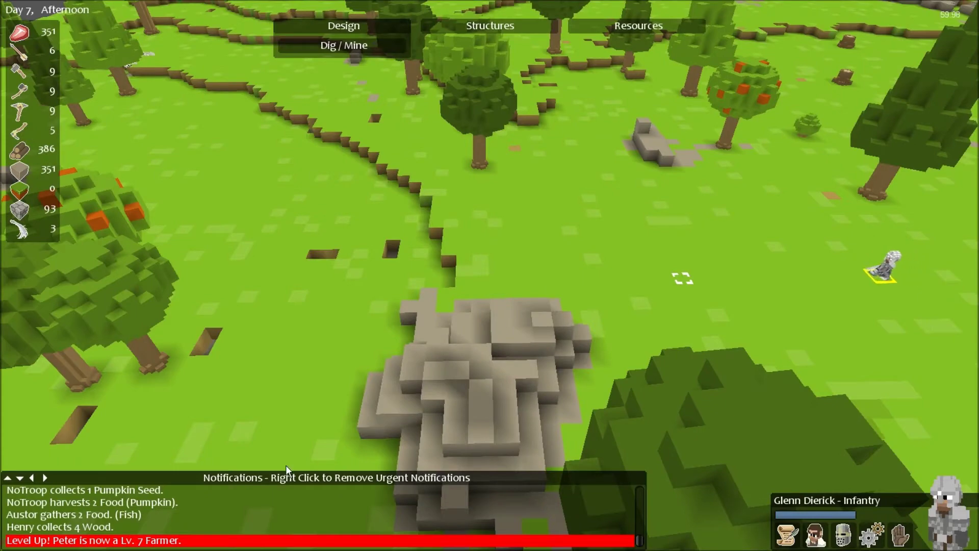
Send Glenn Dierick toward the spider, unpause, clear the urgent alert and deselect him.
{"action": "right_click", "coordinate": [503, 258]}
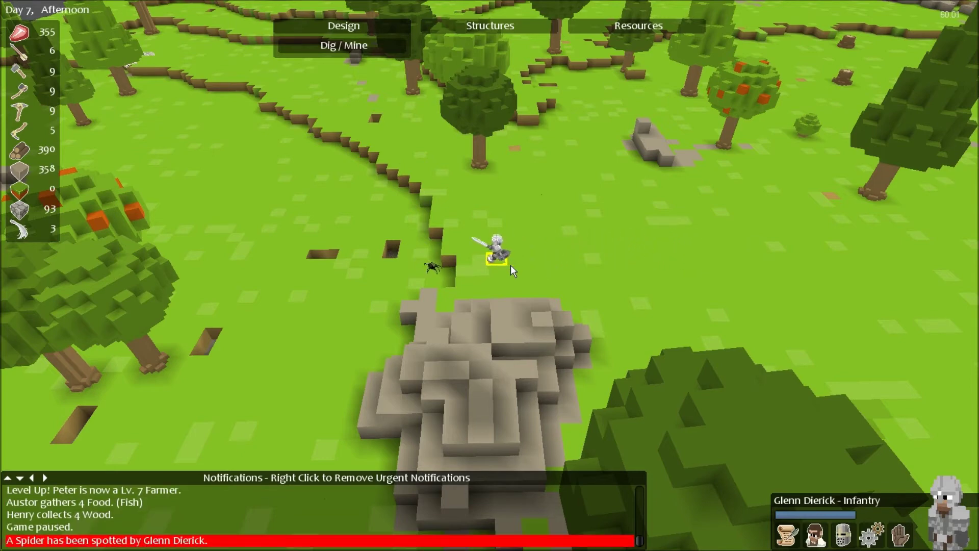
{"action": "key", "text": "space"}
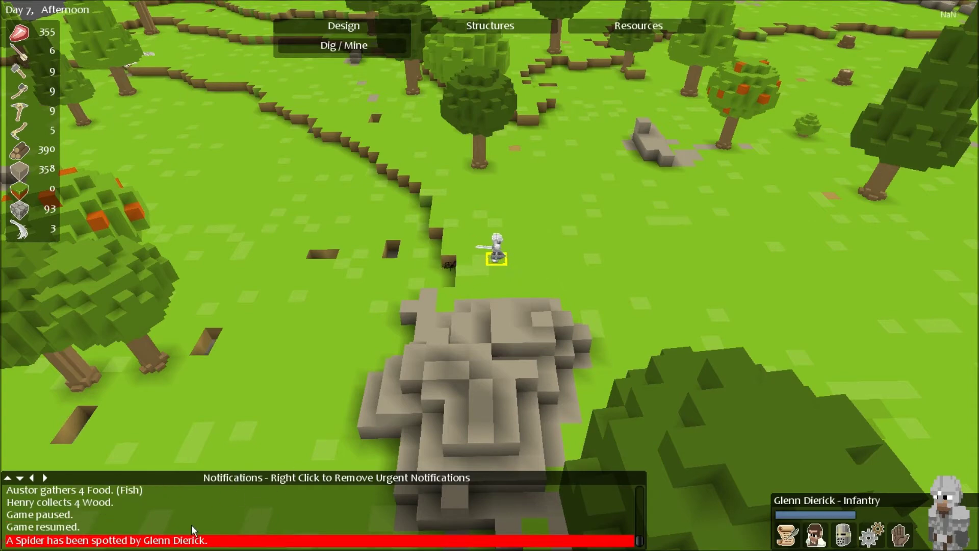
{"action": "right_click", "coordinate": [192, 542]}
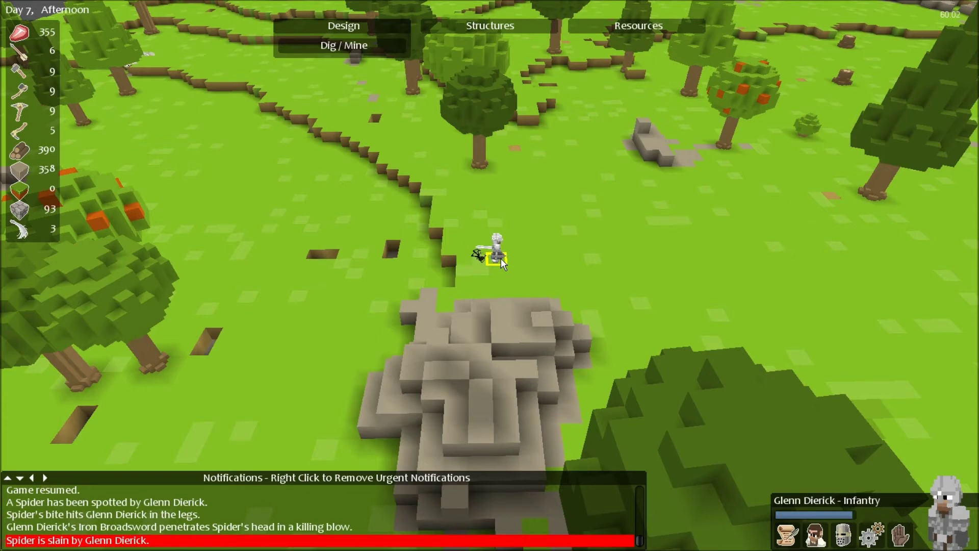
{"action": "left_click", "coordinate": [475, 264]}
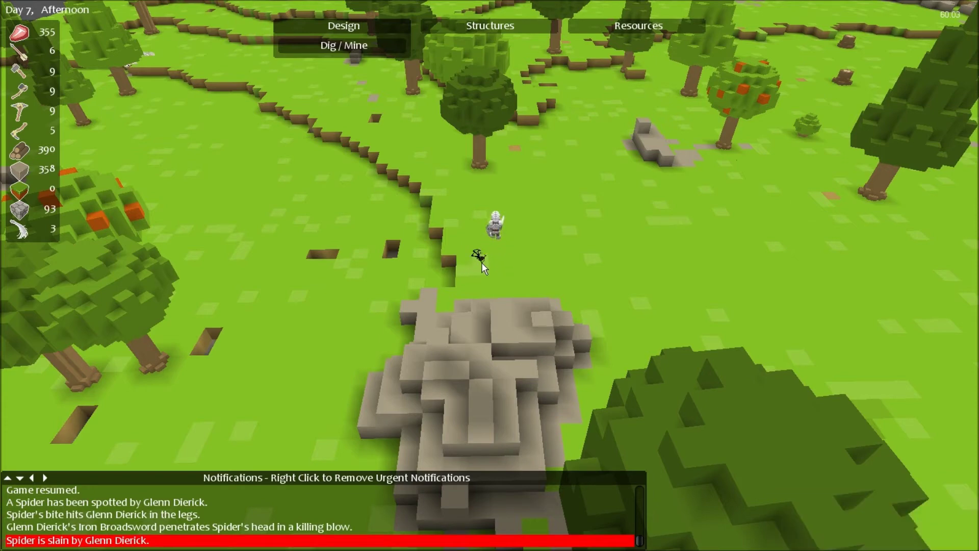
Mark the spider corpse for gathering and reselect the soldier, checking the underground layer.
{"action": "left_click", "coordinate": [483, 261]}
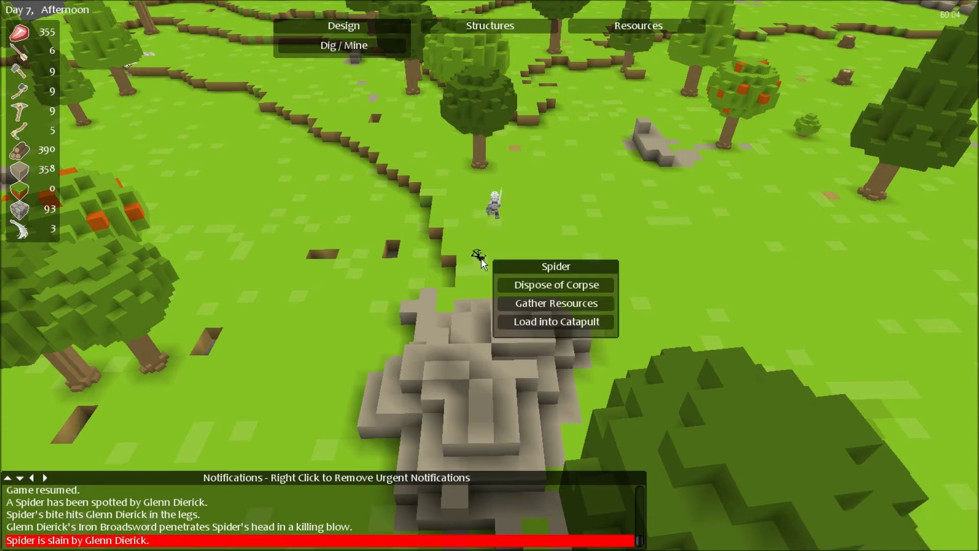
{"action": "left_click", "coordinate": [520, 303]}
{"action": "left_click", "coordinate": [497, 200]}
{"action": "scroll", "coordinate": [545, 183], "scroll_direction": "down", "scroll_amount": 3}
{"action": "scroll", "coordinate": [545, 185], "scroll_direction": "down", "scroll_amount": 3}
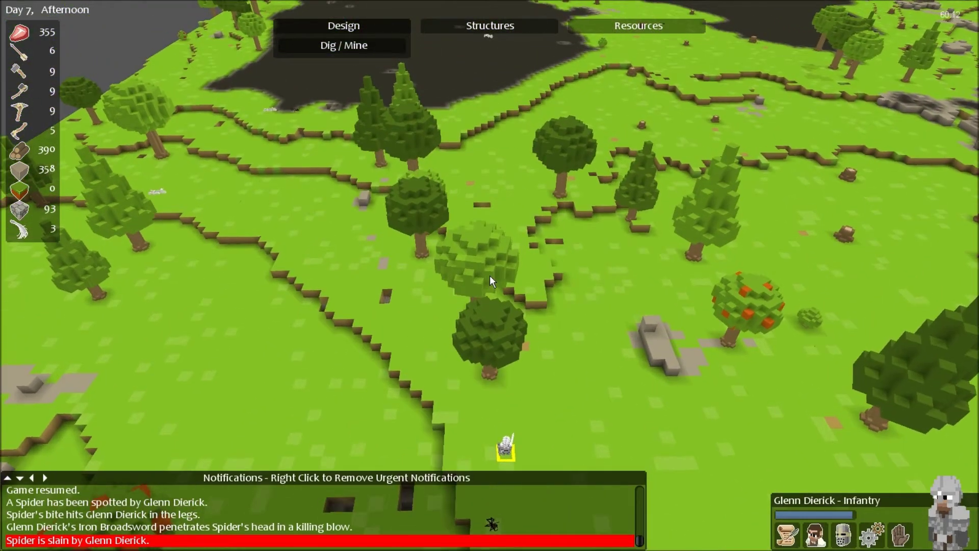
{"action": "key", "text": "Page_Down"}
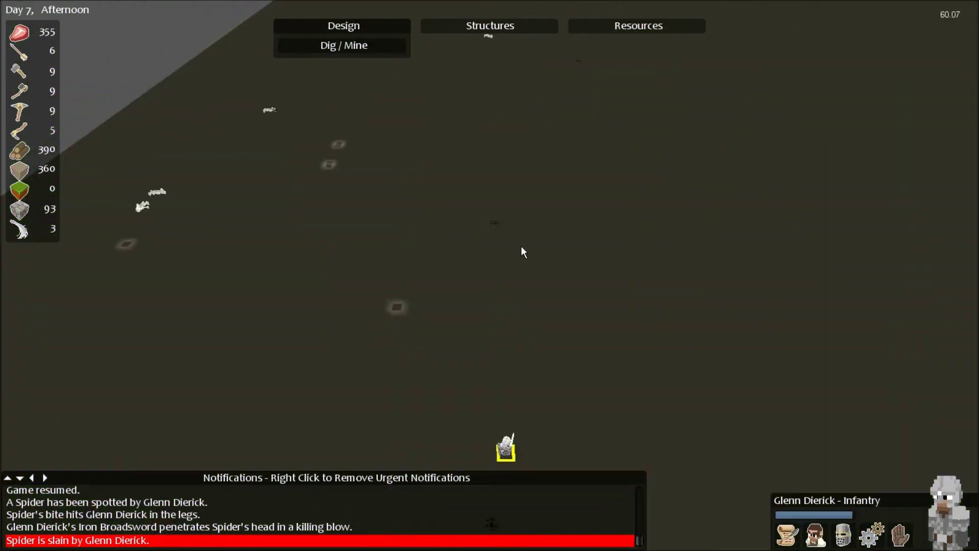
{"action": "key", "text": "Page_Up"}
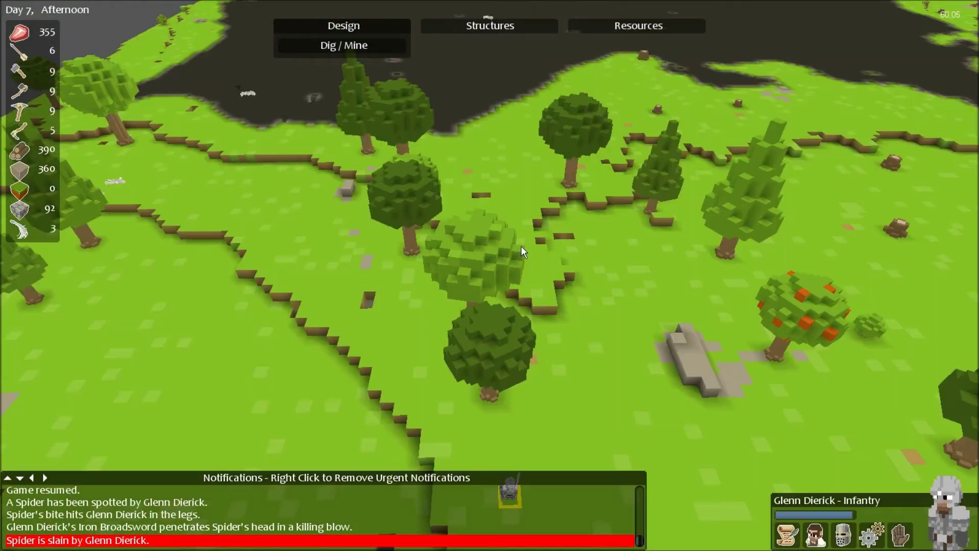
{"action": "key", "text": "Page_Up"}
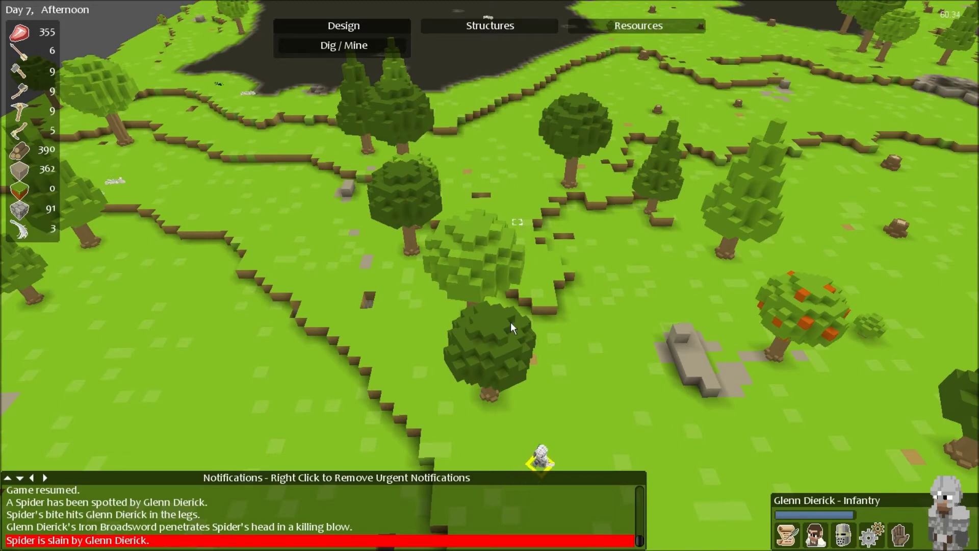
Review the soldier's unit stats, professions and equipment tabs.
{"action": "left_click", "coordinate": [516, 364]}
{"action": "left_click", "coordinate": [532, 418]}
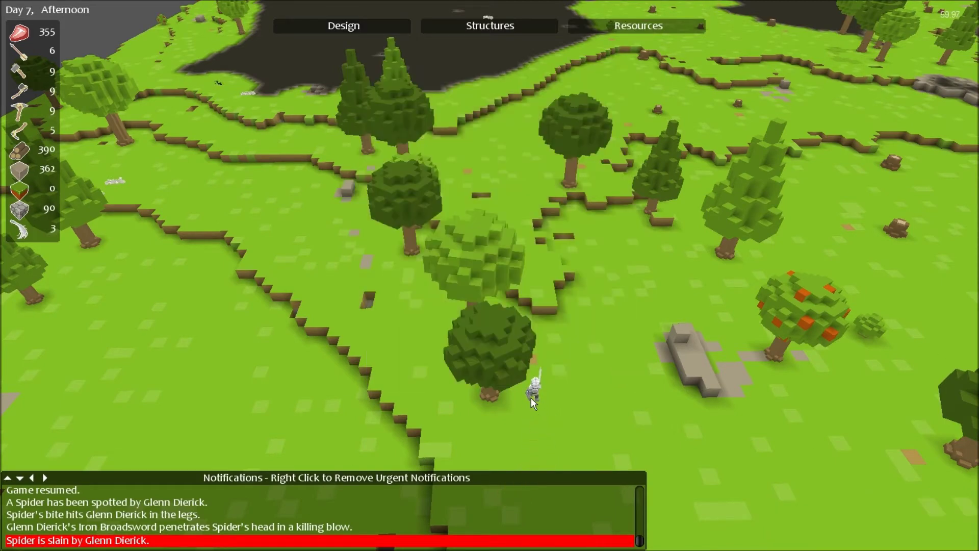
{"action": "left_click", "coordinate": [536, 361]}
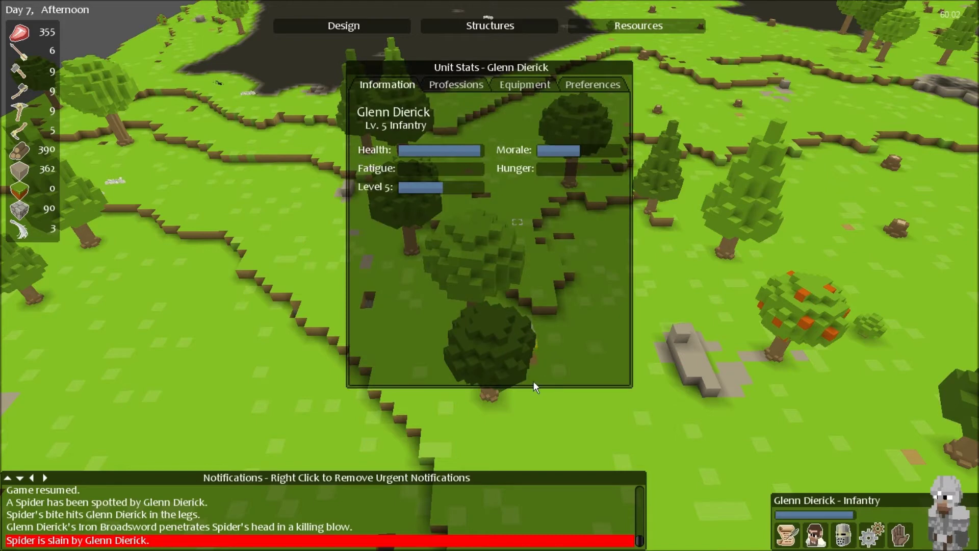
{"action": "left_click", "coordinate": [532, 423]}
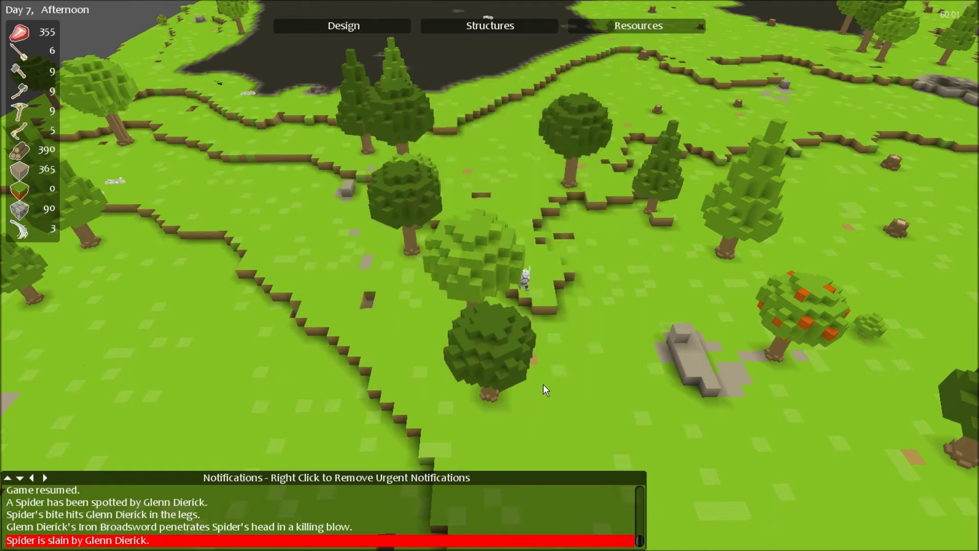
{"action": "scroll", "coordinate": [543, 384], "scroll_direction": "up", "scroll_amount": 3}
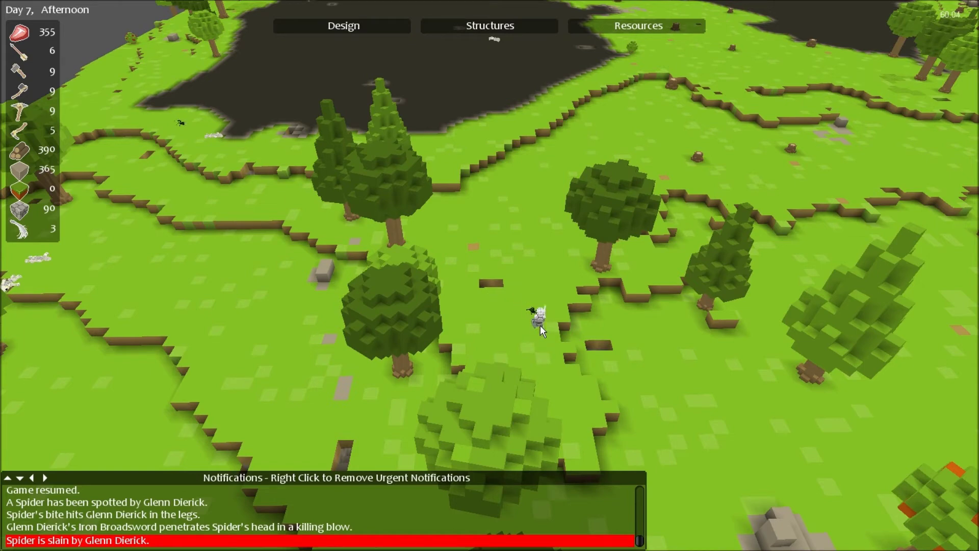
Resume play, move the soldier away, and order the second dead spider gathered.
{"action": "key", "text": "space"}
{"action": "key", "text": "space"}
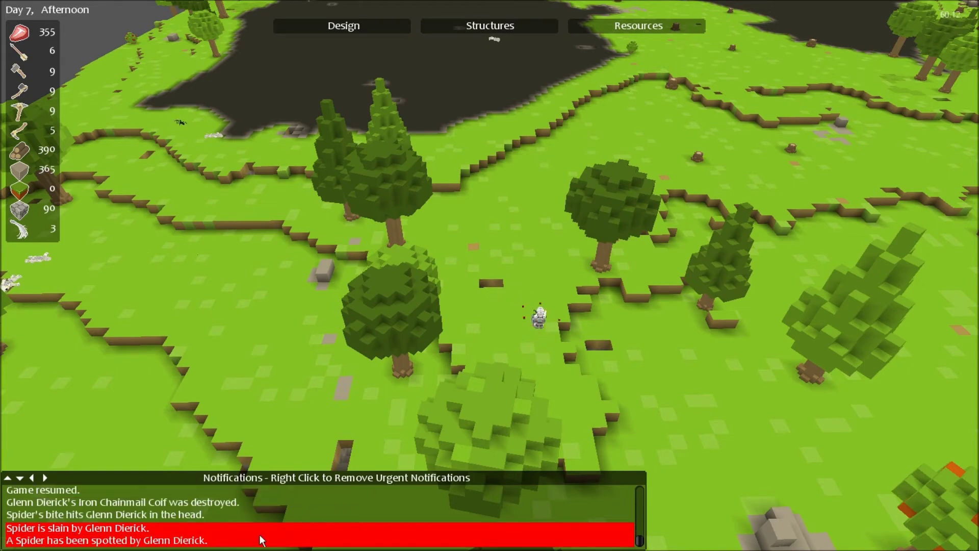
{"action": "scroll", "coordinate": [492, 399], "scroll_direction": "up", "scroll_amount": 3}
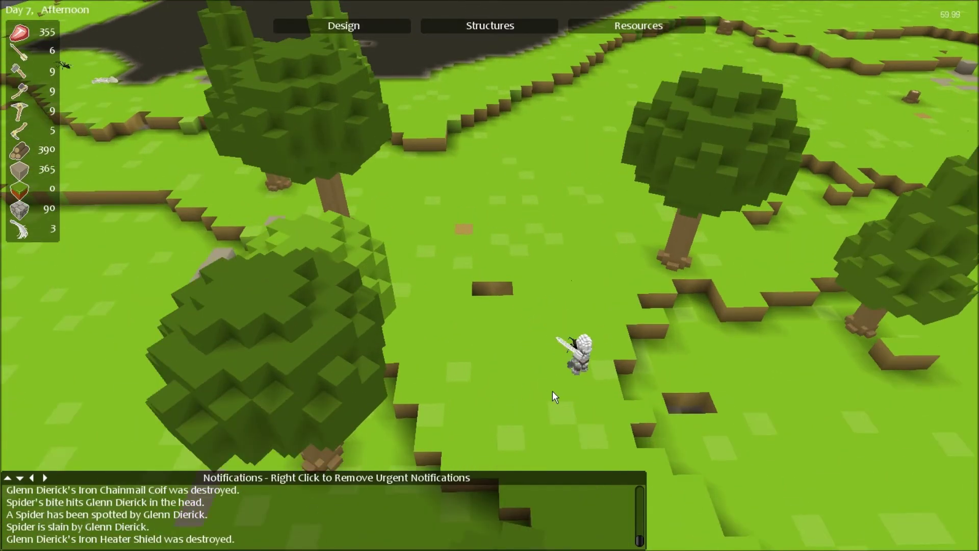
{"action": "left_click", "coordinate": [578, 364]}
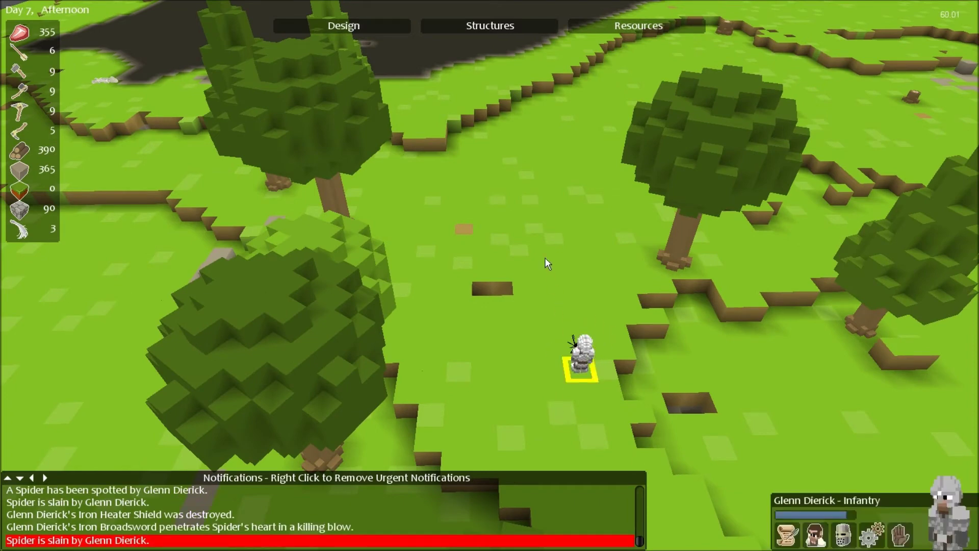
{"action": "right_click", "coordinate": [544, 243]}
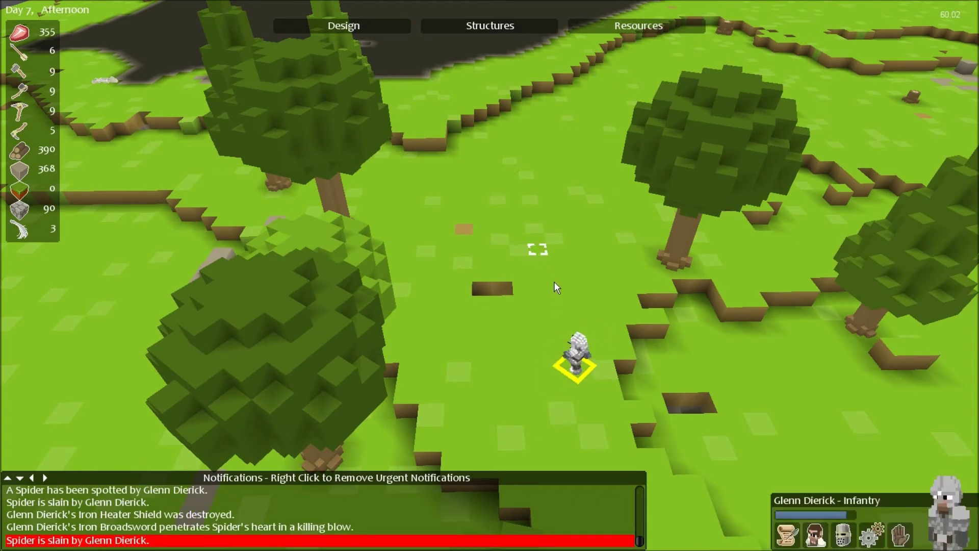
{"action": "right_click", "coordinate": [577, 346]}
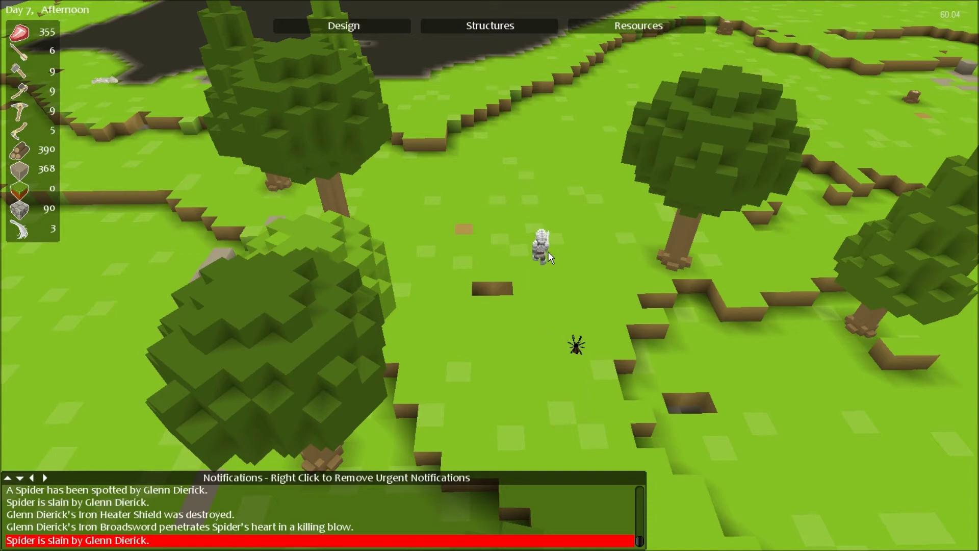
{"action": "left_click", "coordinate": [540, 257]}
Pan the camera toward the dark unexplored area, slicing one layer down and back.
{"action": "left_click_drag", "start_coordinate": [540, 266], "coordinate": [420, 219]}
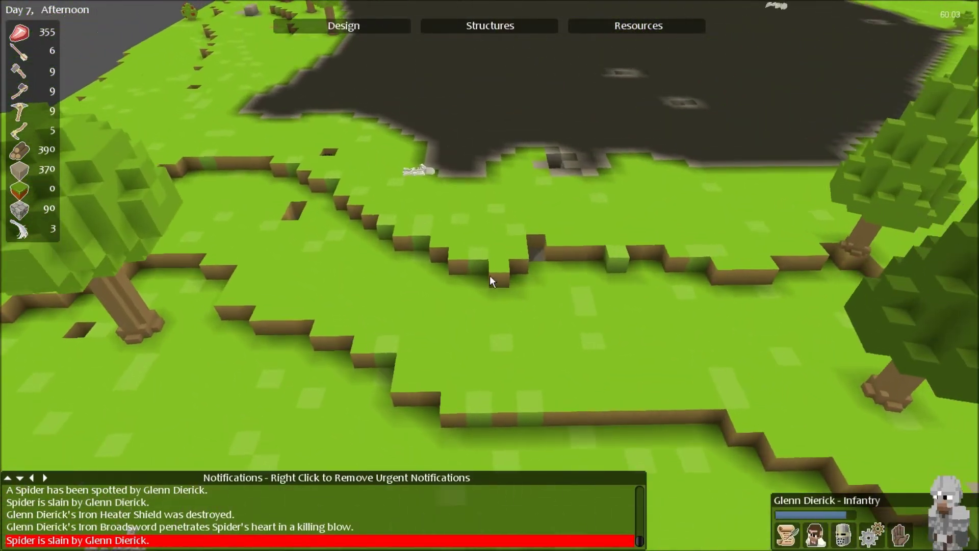
{"action": "left_click_drag", "start_coordinate": [433, 261], "coordinate": [499, 273]}
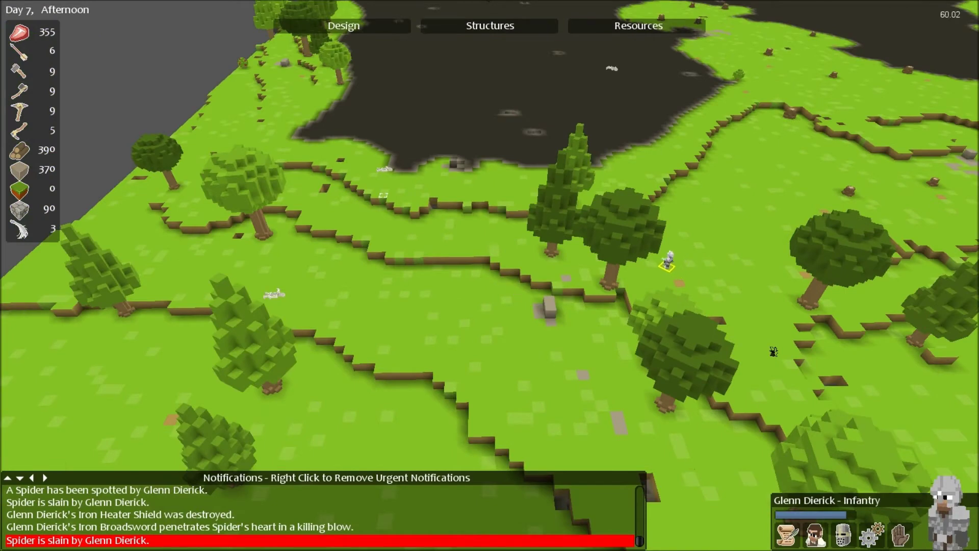
{"action": "left_click_drag", "start_coordinate": [513, 291], "coordinate": [489, 281]}
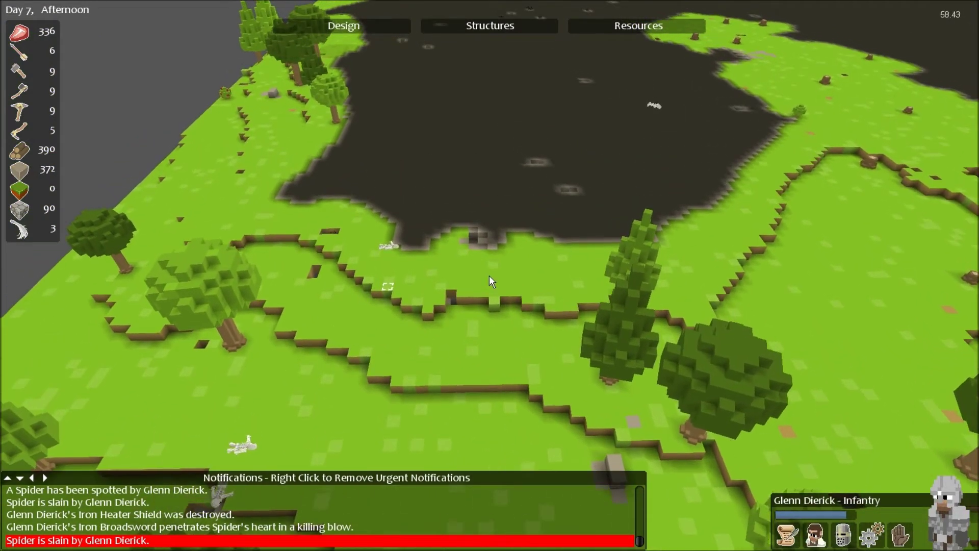
{"action": "key", "text": "Page_Down"}
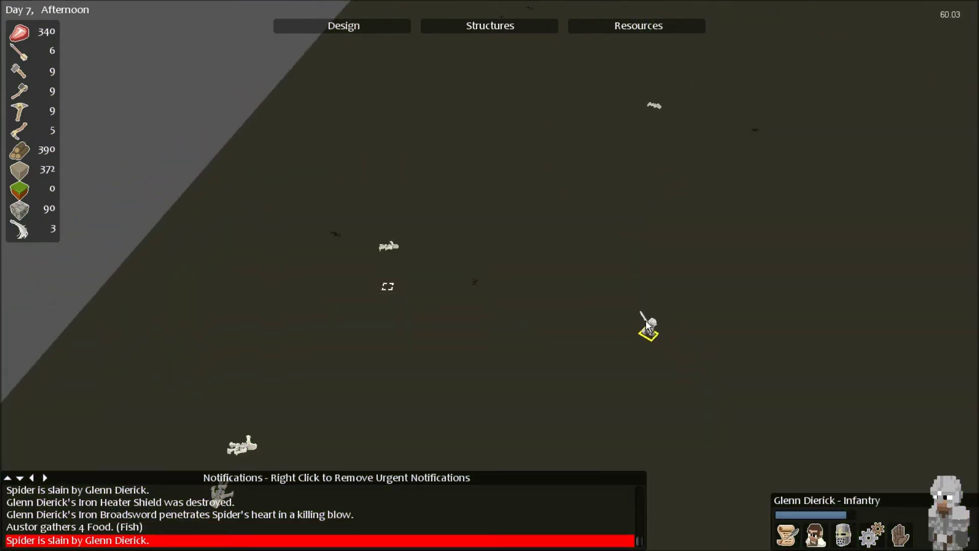
{"action": "key", "text": "Page_Up"}
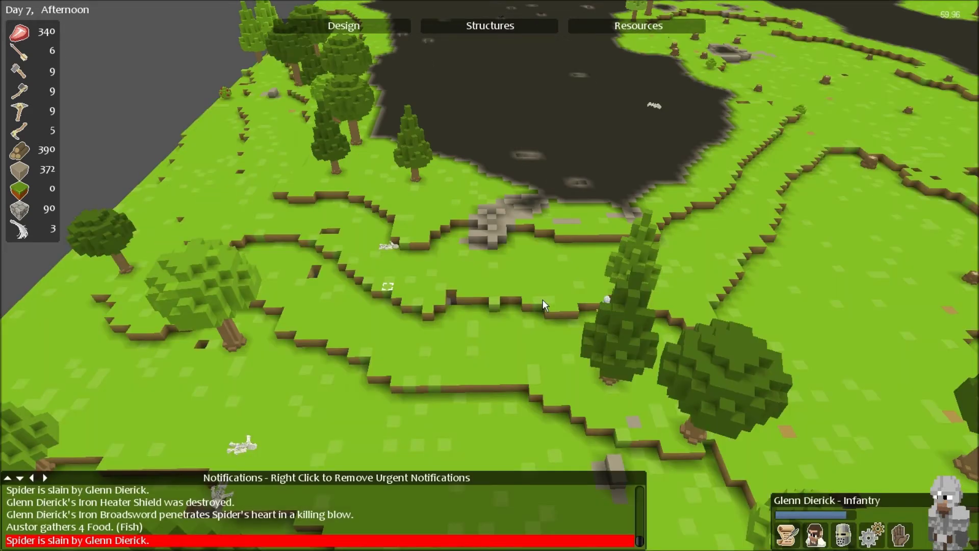
Walk the soldier up toward the dark pit, slicing terrain layers to follow him.
{"action": "right_click", "coordinate": [541, 299]}
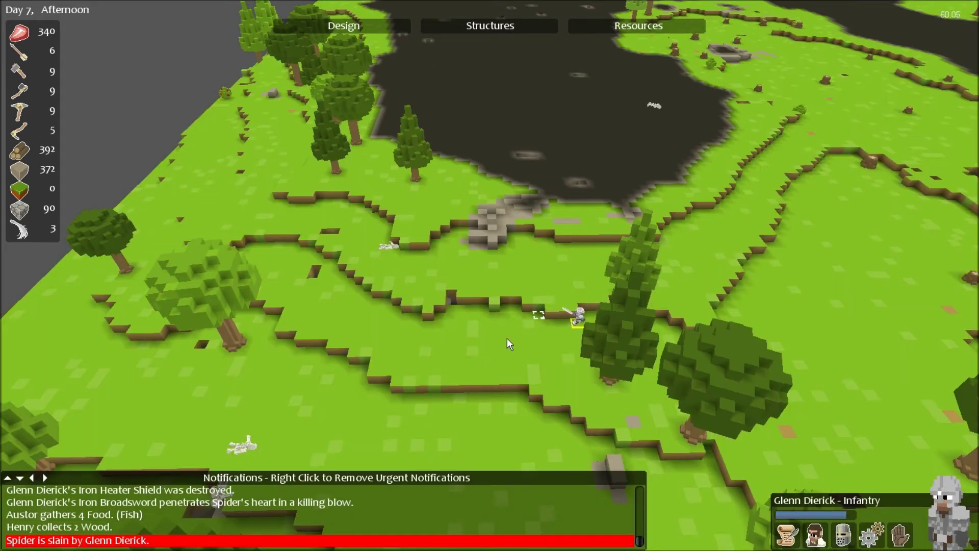
{"action": "right_click", "coordinate": [491, 324]}
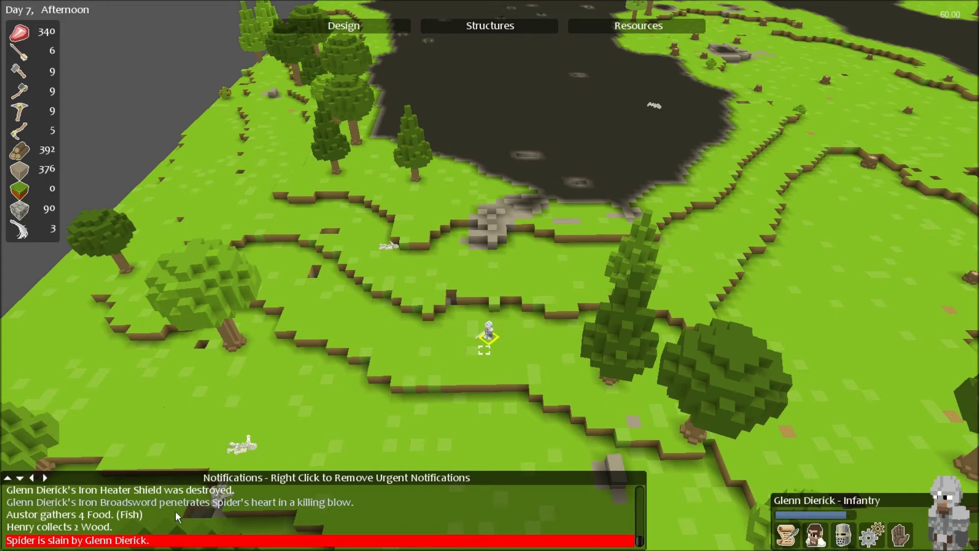
{"action": "right_click", "coordinate": [476, 320]}
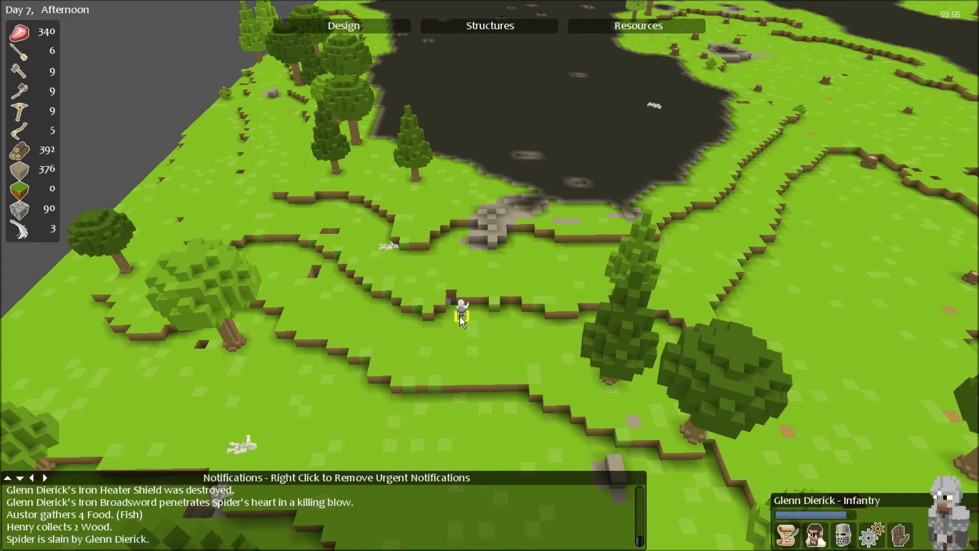
{"action": "scroll", "coordinate": [461, 320], "scroll_direction": "down", "scroll_amount": 2}
{"action": "key", "text": "Page_Down"}
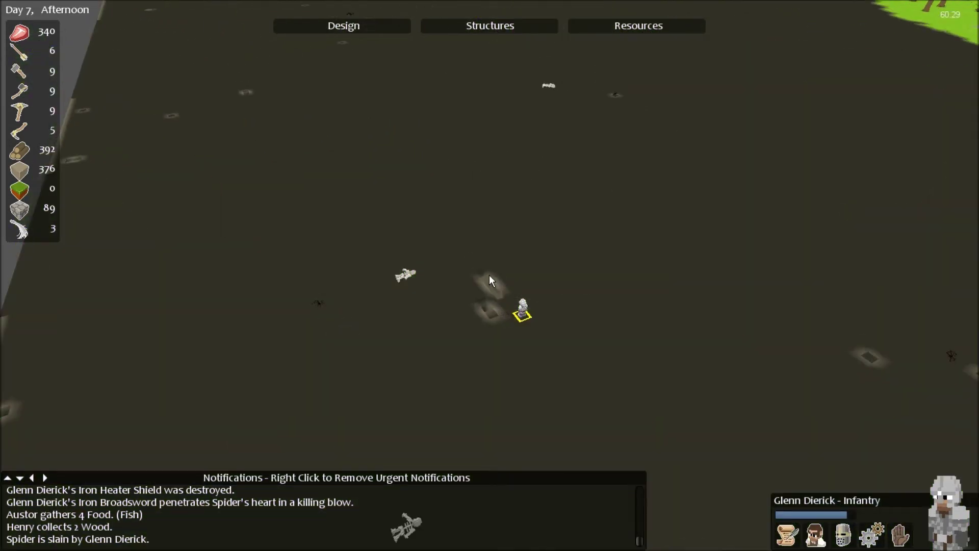
{"action": "right_click", "coordinate": [508, 263]}
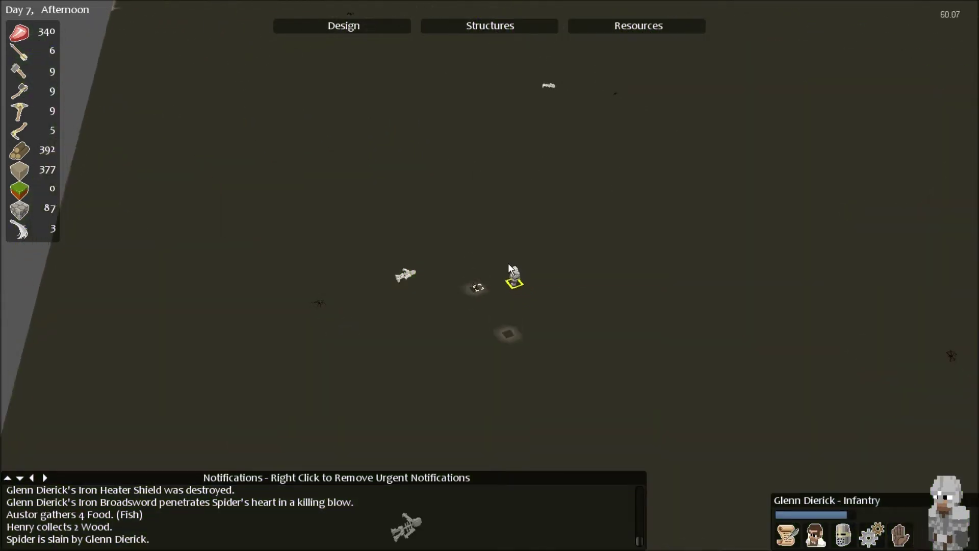
{"action": "key", "text": "Page_Up"}
{"action": "key", "text": "Page_Up"}
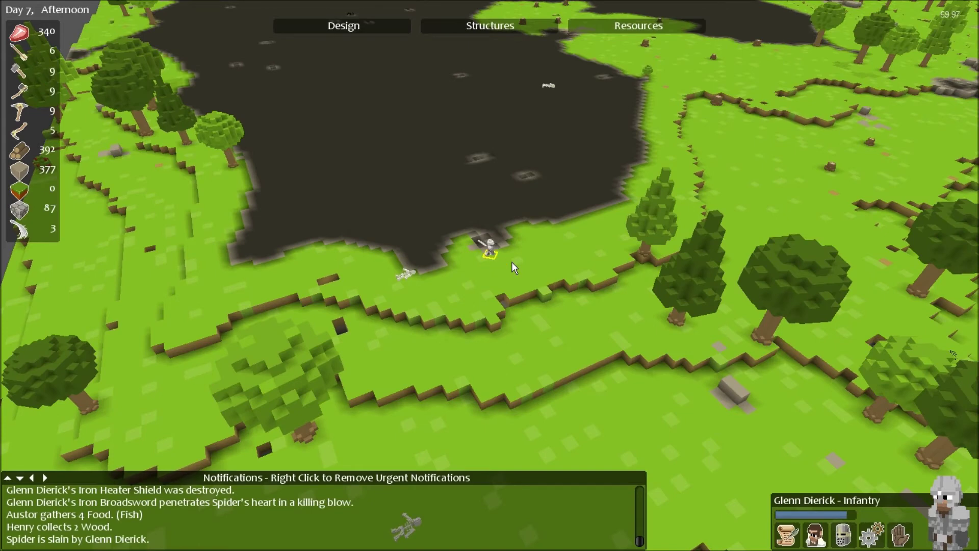
{"action": "scroll", "coordinate": [512, 261], "scroll_direction": "down", "scroll_amount": 3}
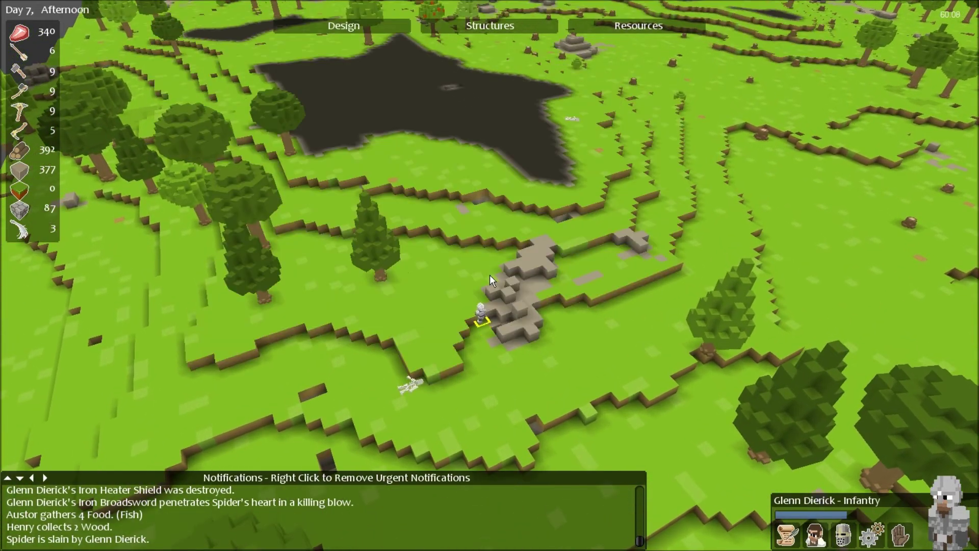
{"action": "right_click", "coordinate": [490, 275]}
{"action": "key", "text": "Page_Down"}
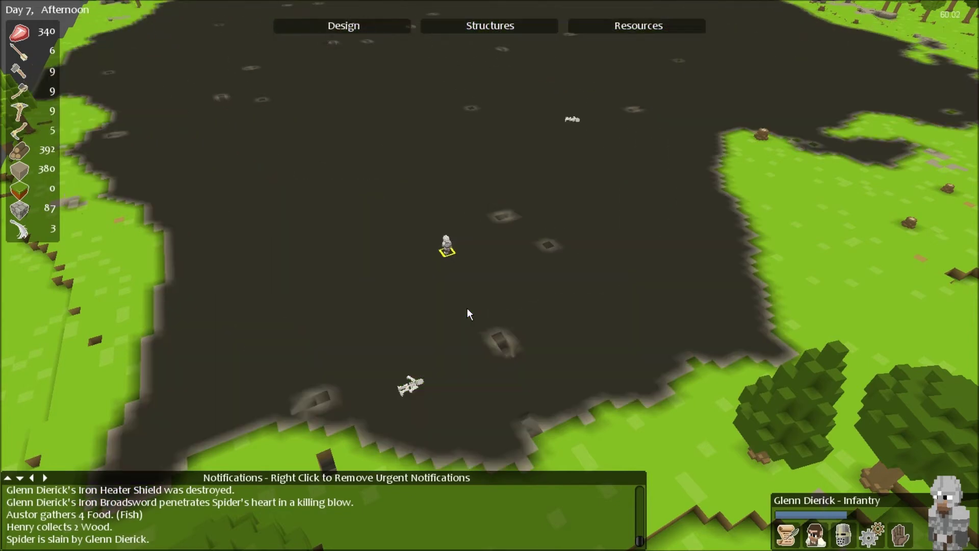
{"action": "key", "text": "Page_Down"}
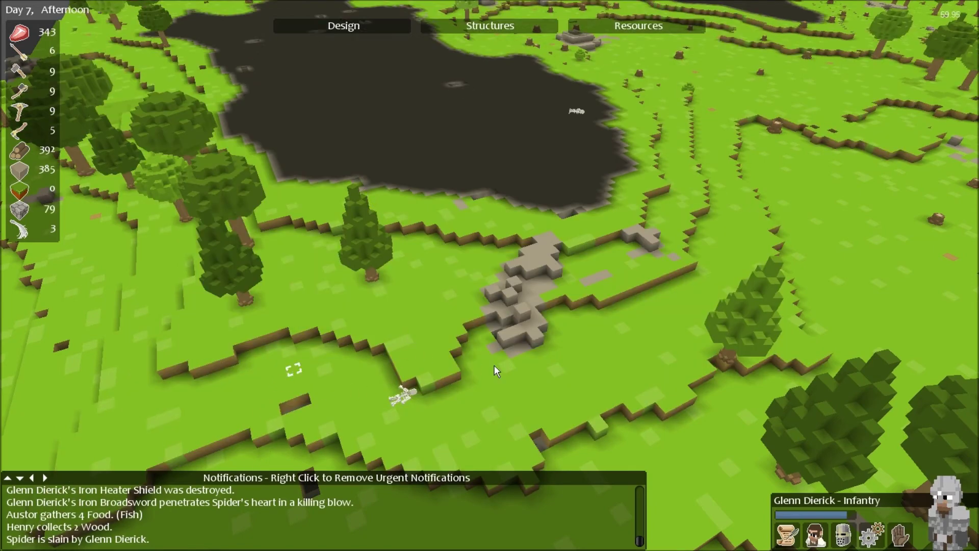
{"action": "scroll", "coordinate": [494, 365], "scroll_direction": "down", "scroll_amount": 2}
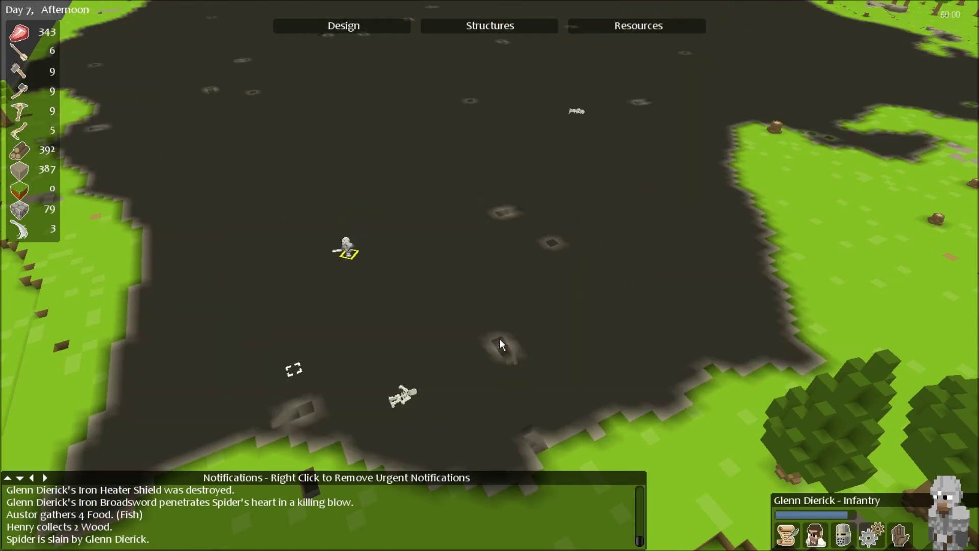
{"action": "scroll", "coordinate": [499, 358], "scroll_direction": "down", "scroll_amount": 1}
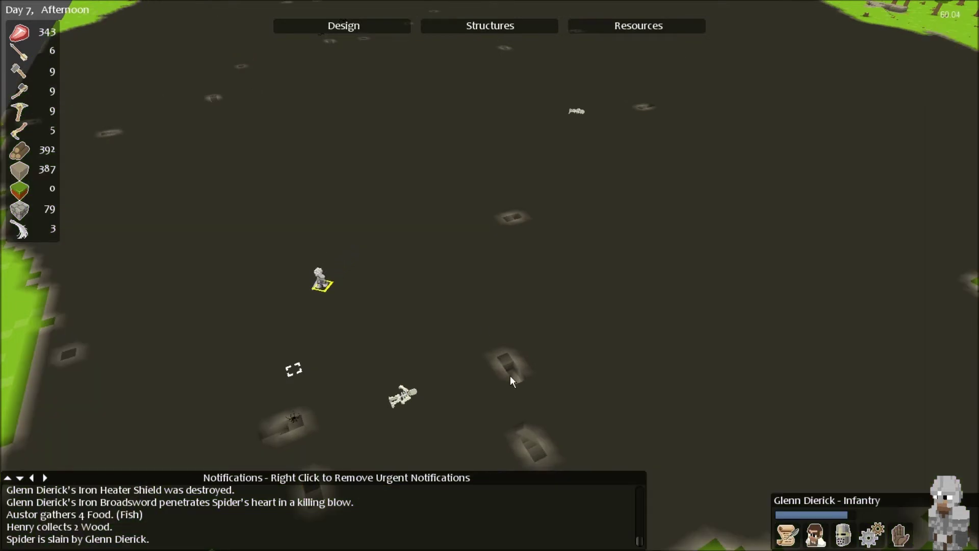
{"action": "scroll", "coordinate": [510, 376], "scroll_direction": "down", "scroll_amount": 1}
{"action": "scroll", "coordinate": [512, 381], "scroll_direction": "down", "scroll_amount": 1}
{"action": "scroll", "coordinate": [522, 394], "scroll_direction": "down", "scroll_amount": 1}
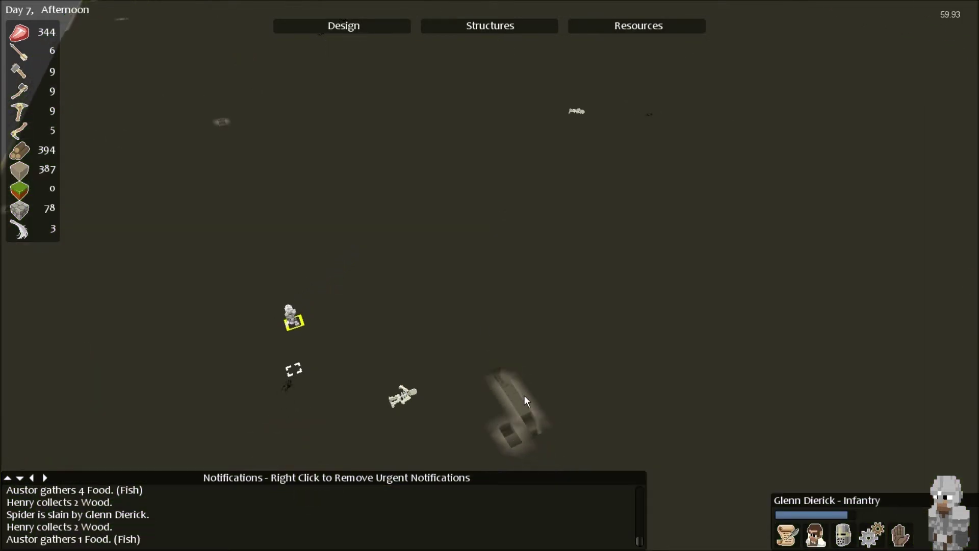
{"action": "scroll", "coordinate": [501, 376], "scroll_direction": "down", "scroll_amount": 1}
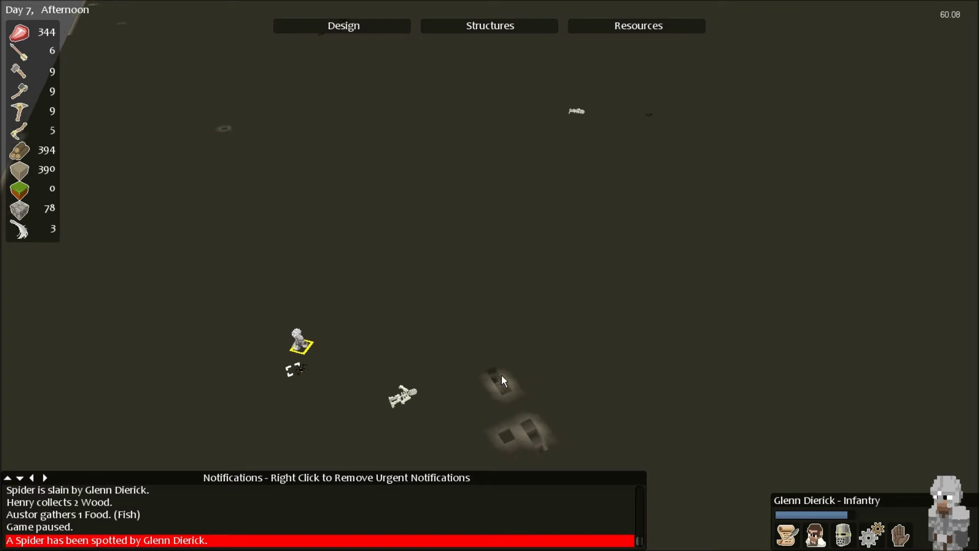
{"action": "scroll", "coordinate": [502, 373], "scroll_direction": "up", "scroll_amount": 1}
{"action": "scroll", "coordinate": [507, 372], "scroll_direction": "up", "scroll_amount": 1}
{"action": "scroll", "coordinate": [510, 372], "scroll_direction": "up", "scroll_amount": 1}
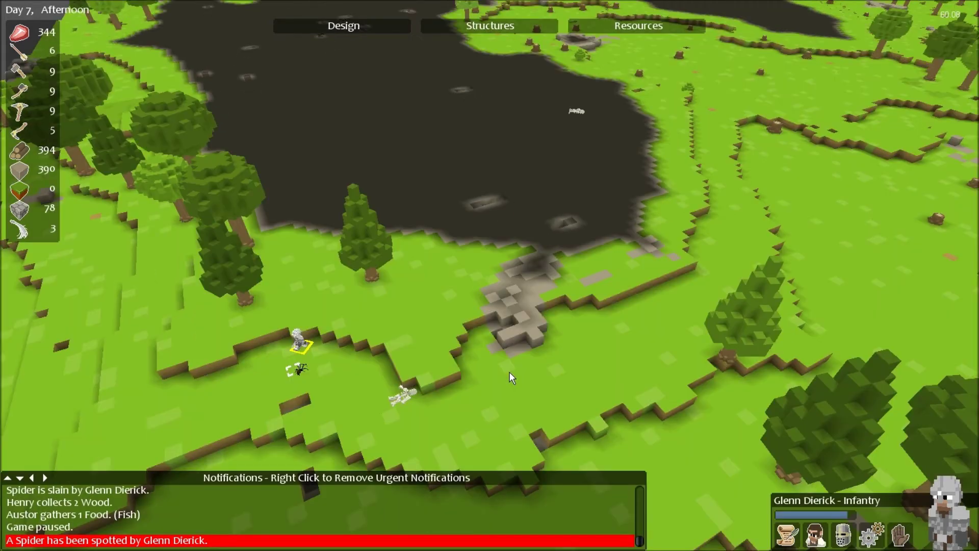
{"action": "scroll", "coordinate": [509, 372], "scroll_direction": "down", "scroll_amount": 1}
{"action": "scroll", "coordinate": [510, 372], "scroll_direction": "down", "scroll_amount": 1}
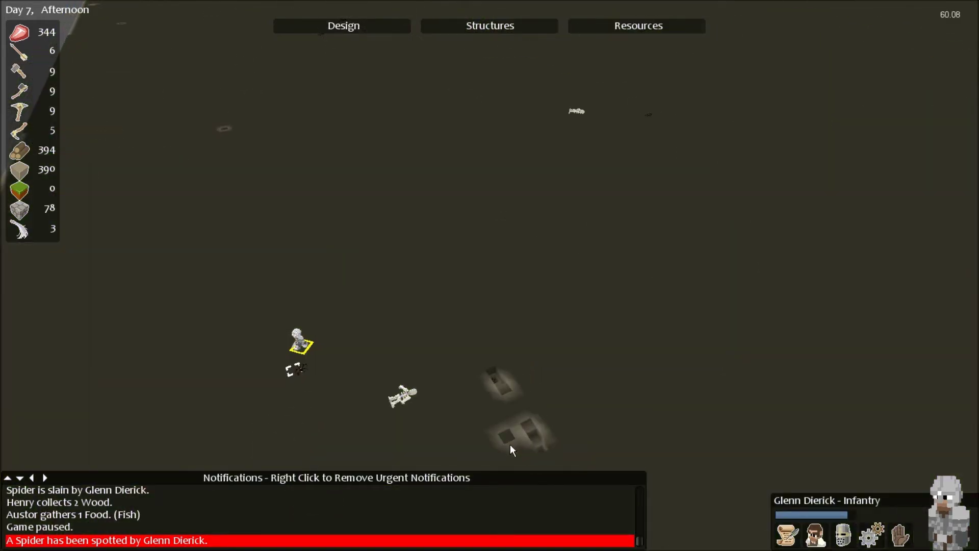
{"action": "scroll", "coordinate": [511, 445], "scroll_direction": "up", "scroll_amount": 2}
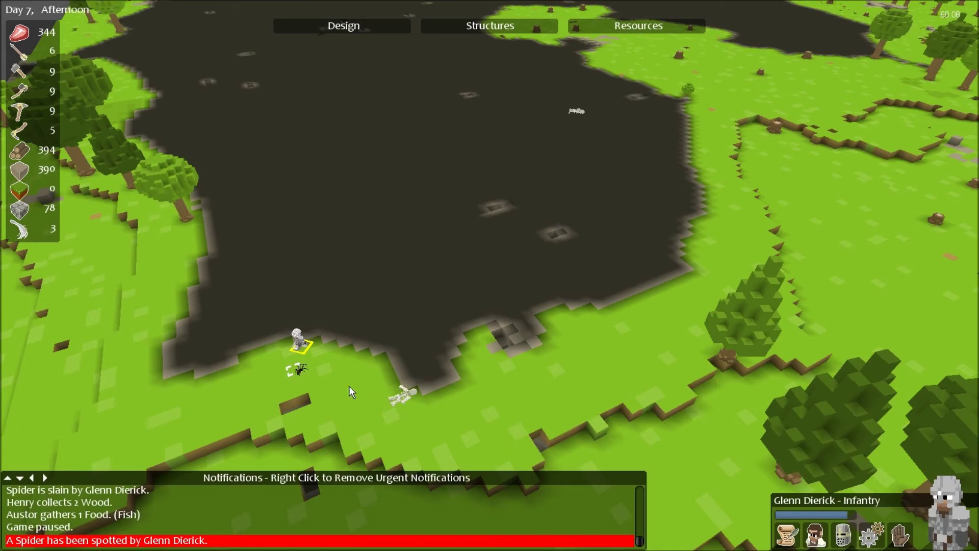
Resume the game, check the soldier's level 6 unit stats, and reselect him.
{"action": "key", "text": "space"}
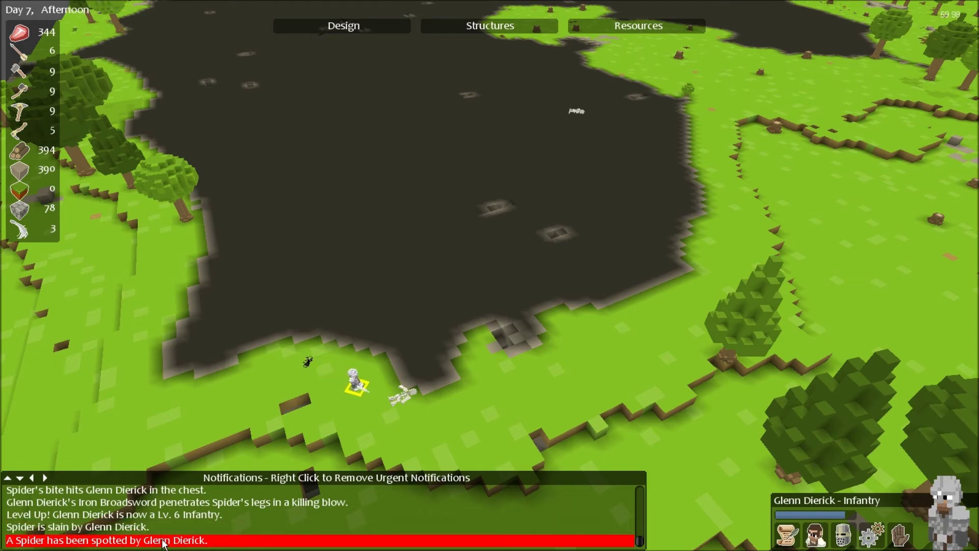
{"action": "left_click", "coordinate": [369, 376]}
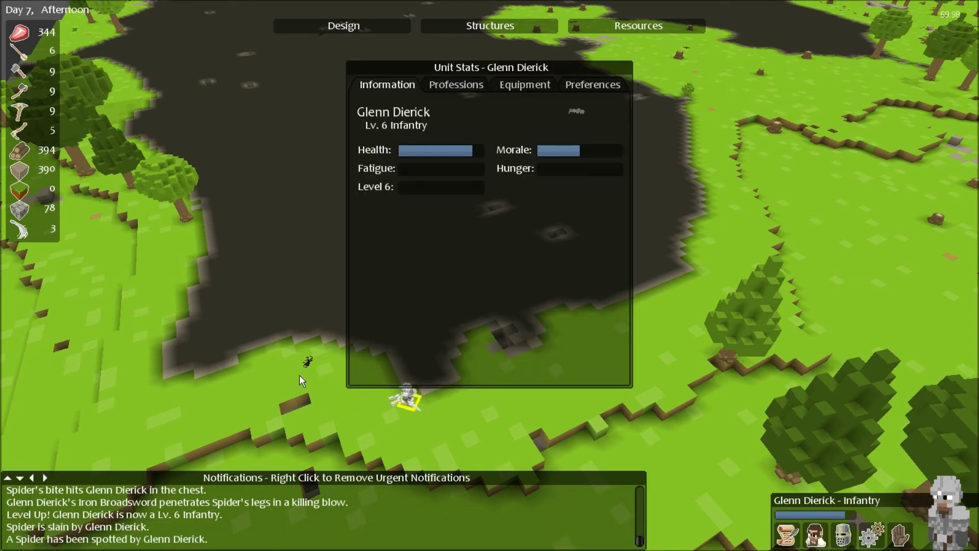
{"action": "left_click", "coordinate": [431, 404]}
{"action": "left_click", "coordinate": [450, 388]}
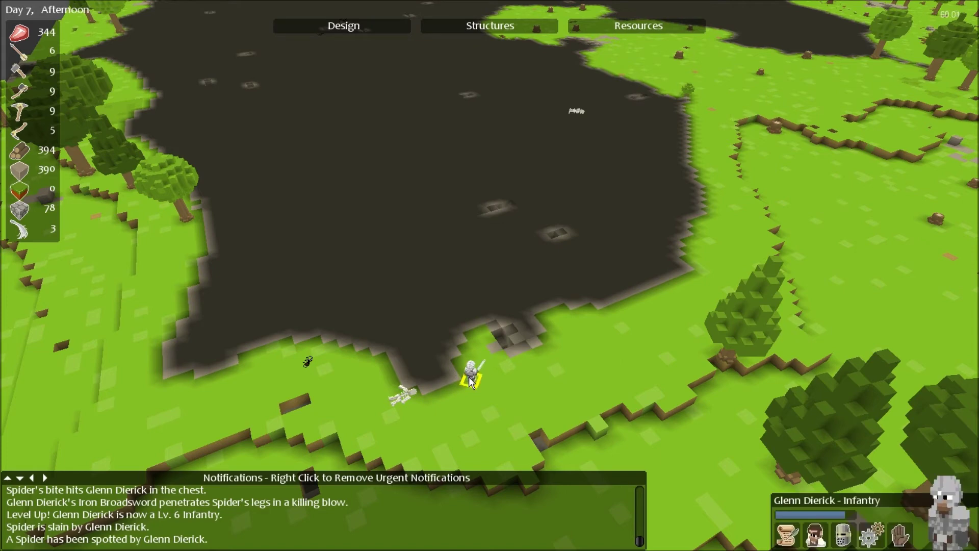
Slice the terrain view up and down between the surface and lower levels.
{"action": "key", "text": "Page_Down"}
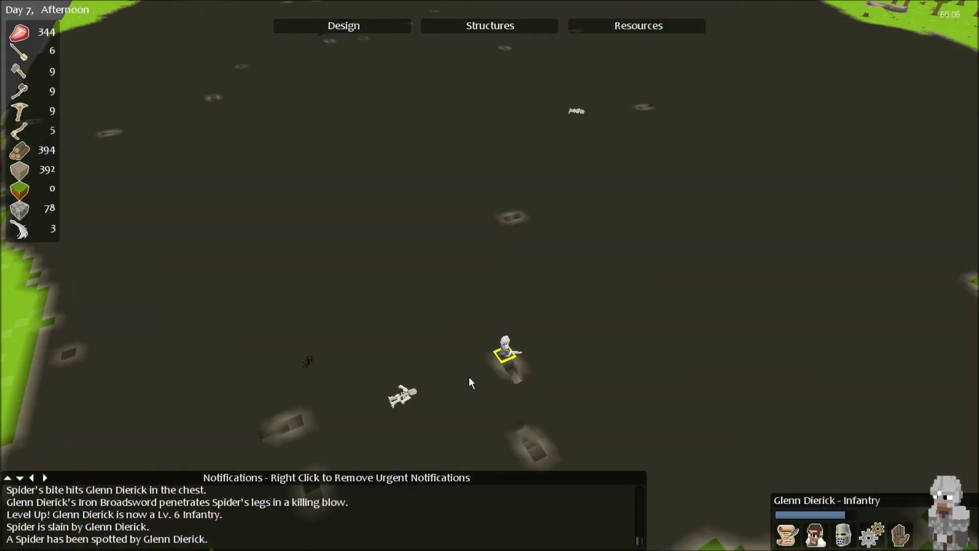
{"action": "key", "text": "Page_Down"}
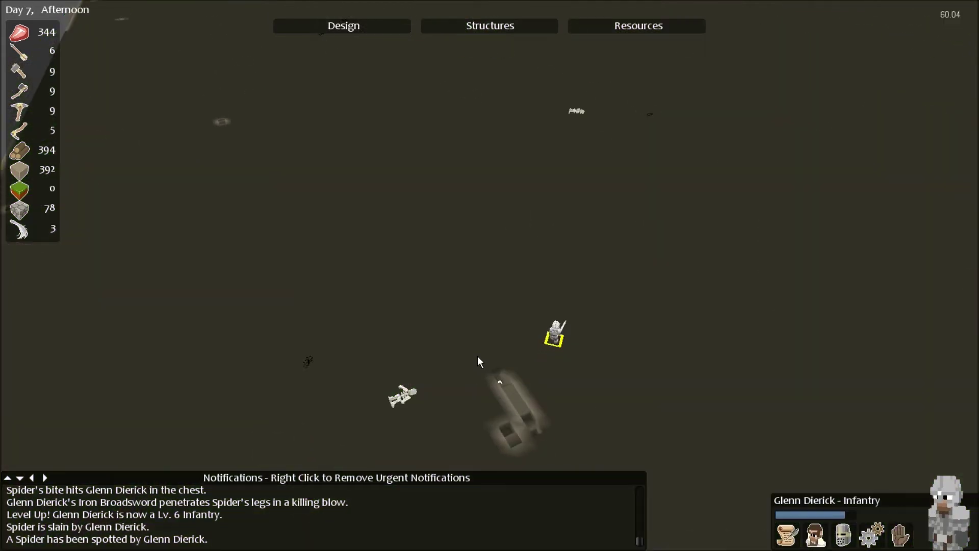
{"action": "key", "text": "Page_Up"}
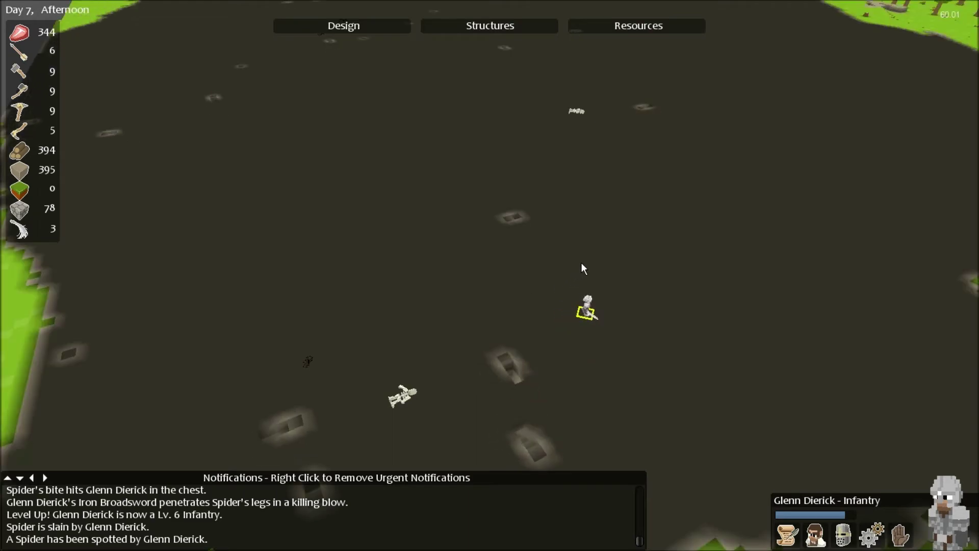
{"action": "key", "text": "Page_Up"}
{"action": "key", "text": "Page_Down"}
{"action": "key", "text": "Page_Down"}
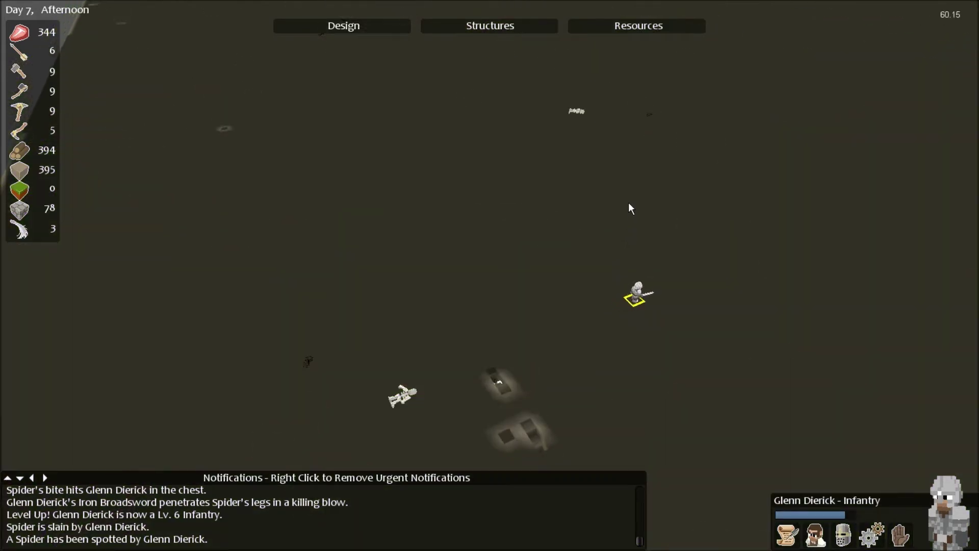
{"action": "key", "text": "Page_Up"}
{"action": "key", "text": "Page_Up"}
{"action": "key", "text": "Page_Up"}
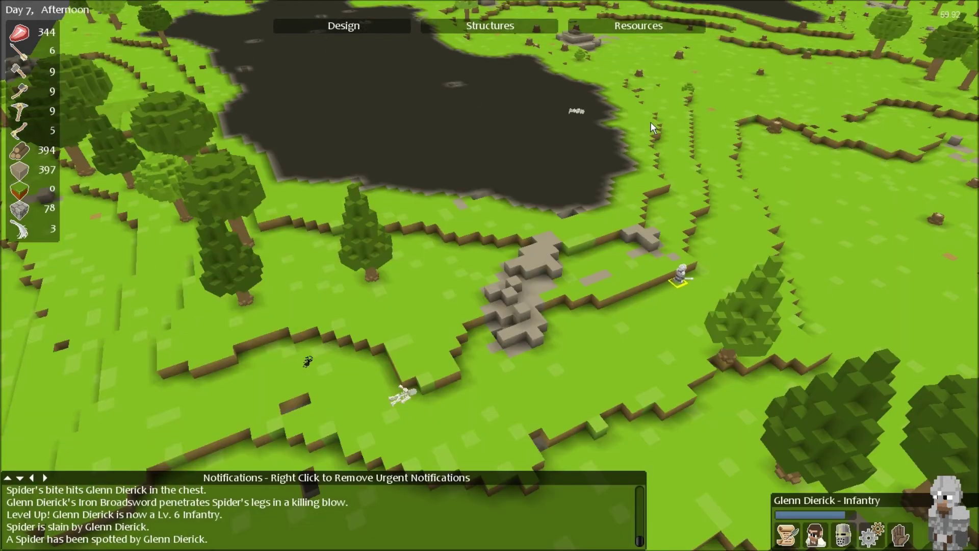
Pan the camera across the dark underground floor back toward the soldier.
{"action": "key", "text": "d"}
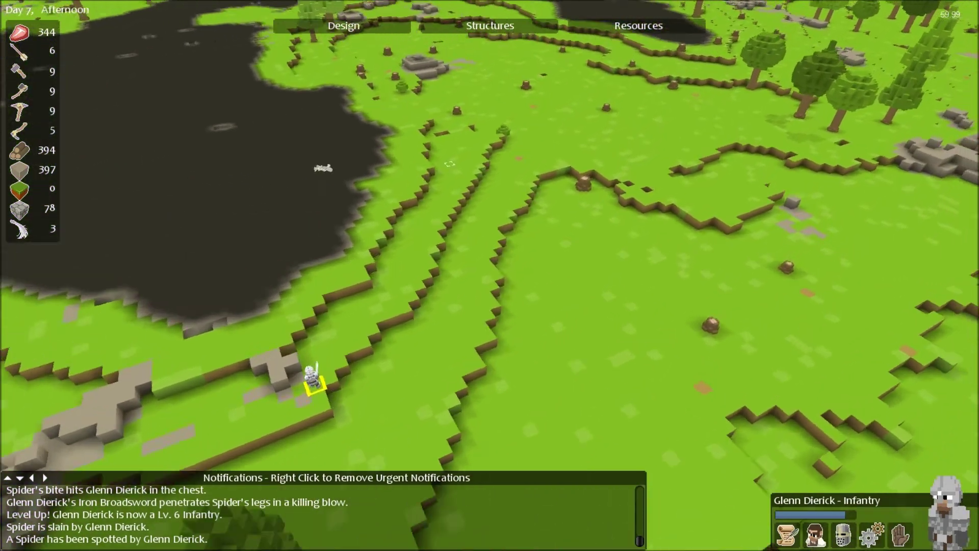
{"action": "key", "text": "Page_Down"}
{"action": "key", "text": "Page_Down"}
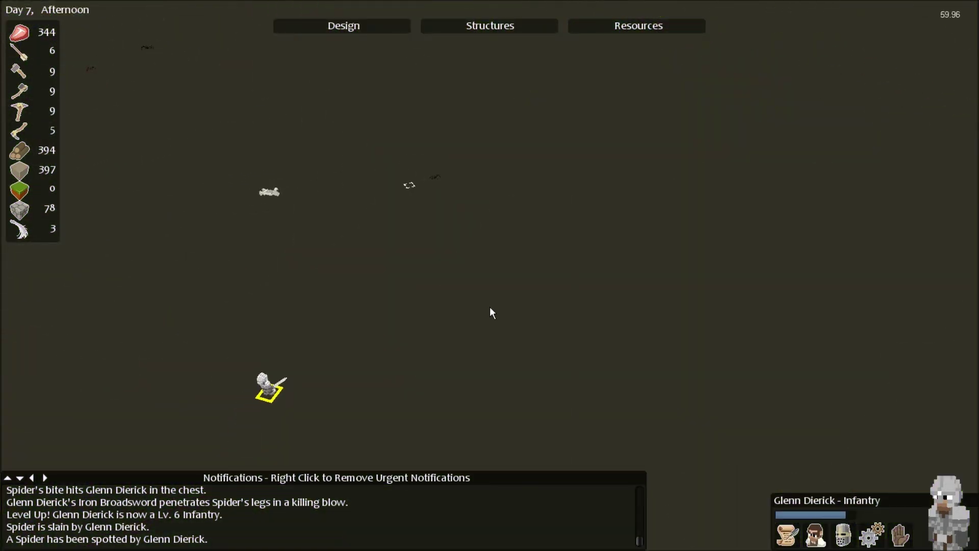
{"action": "key", "text": "a"}
{"action": "key", "text": "s"}
{"action": "key", "text": "d"}
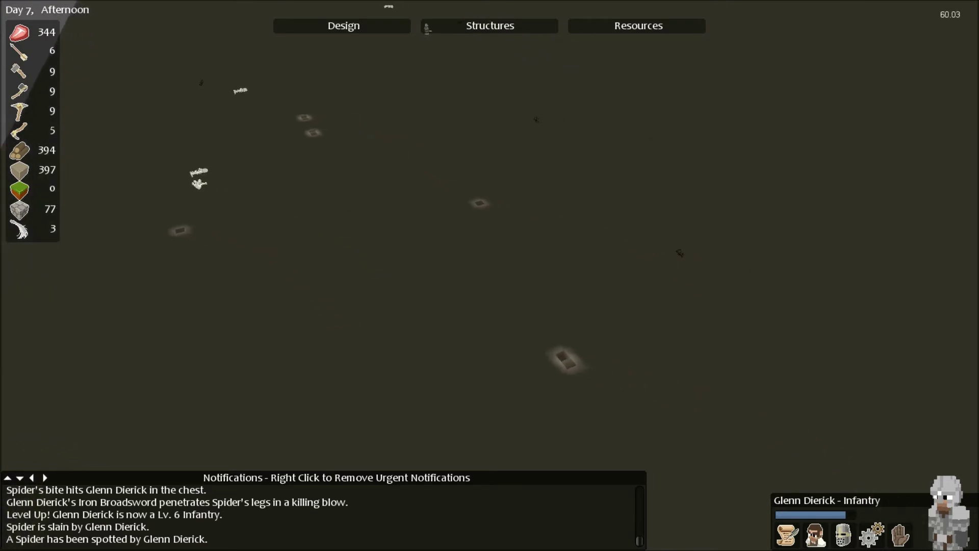
{"action": "key", "text": "s"}
{"action": "key", "text": "d"}
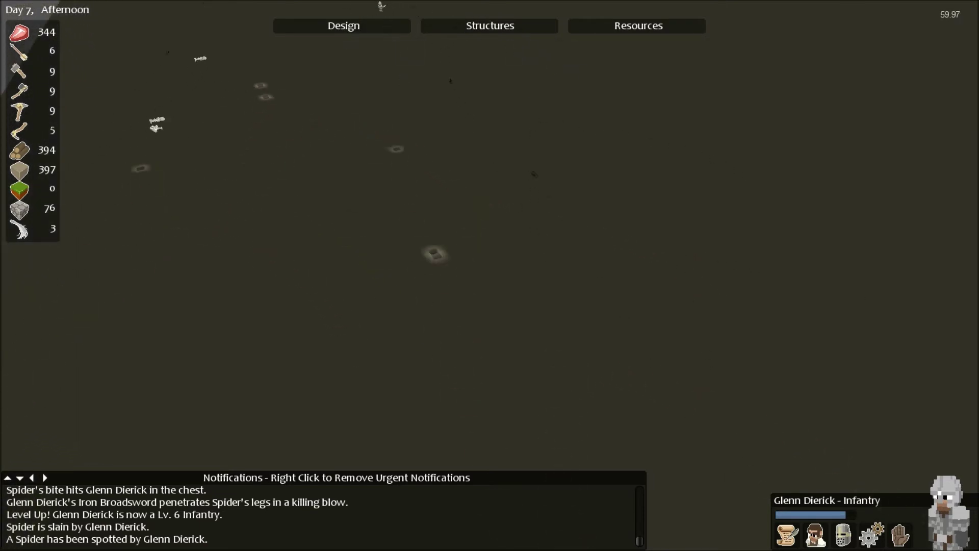
{"action": "key", "text": "s"}
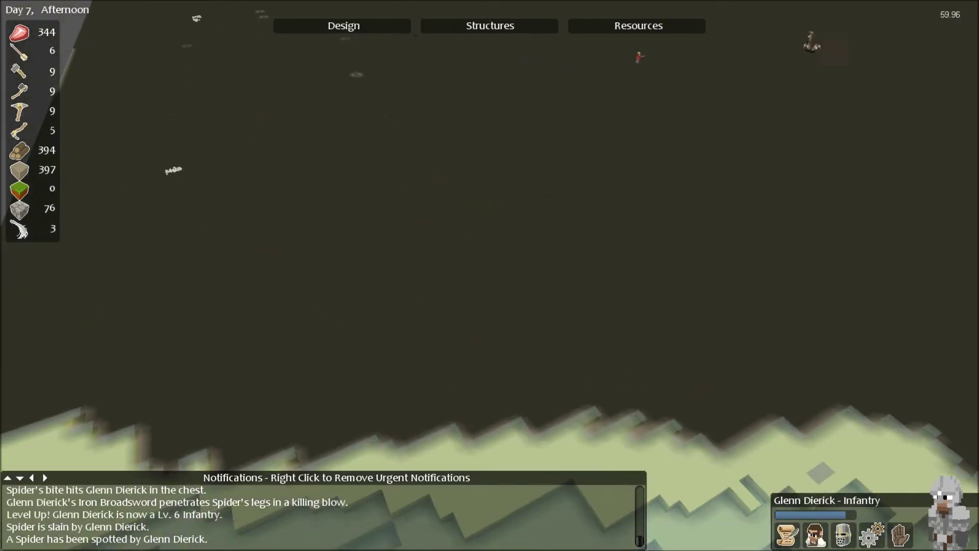
{"action": "key", "text": "a"}
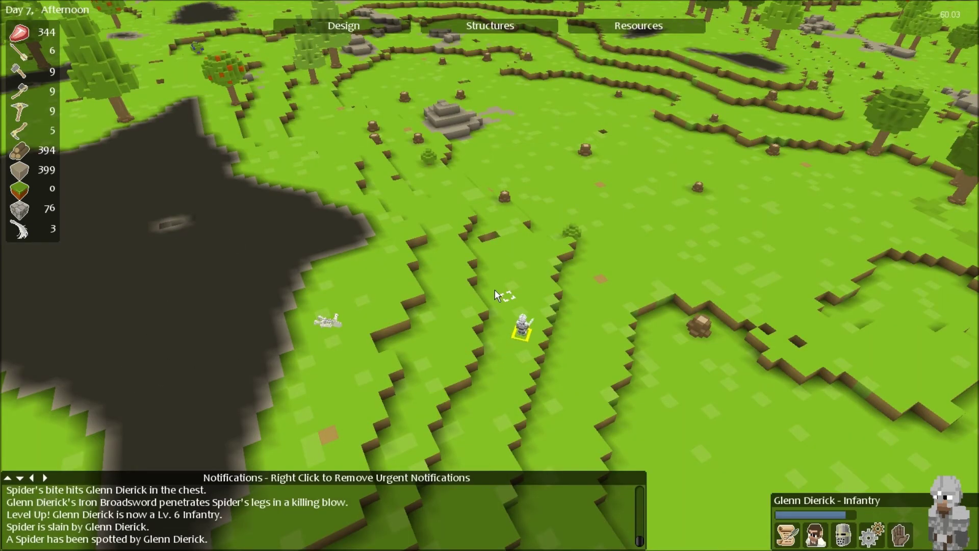
Pause and resume the game, panning the camera across the grassland.
{"action": "key", "text": "space"}
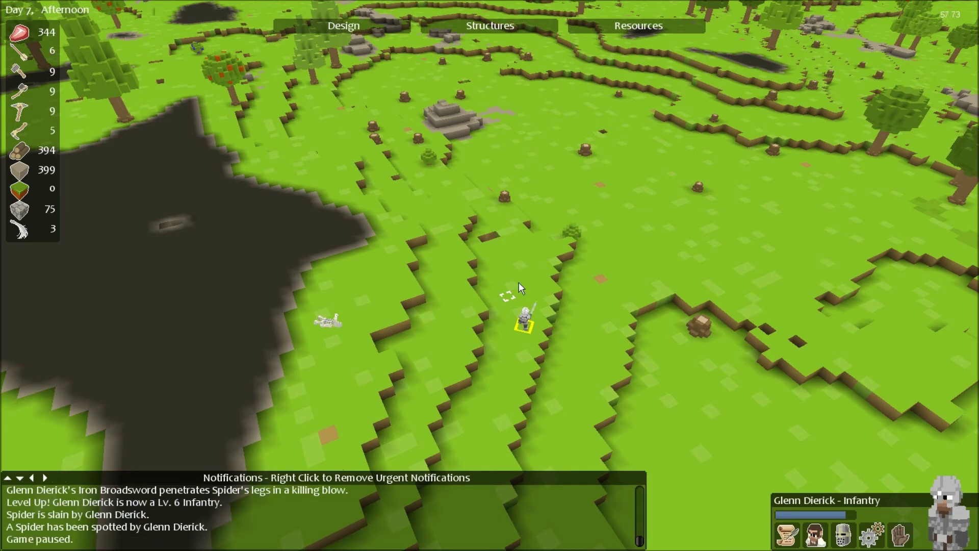
{"action": "key", "text": "space"}
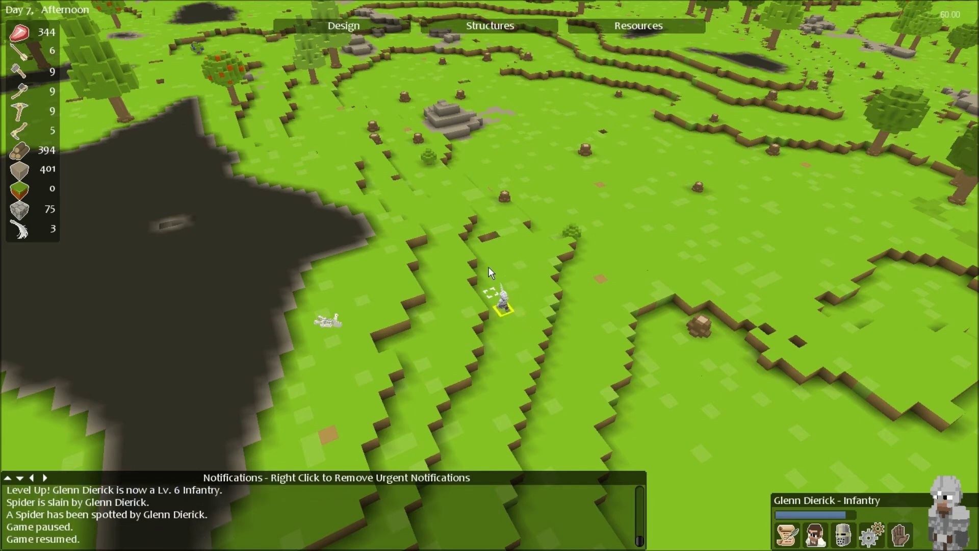
{"action": "key", "text": "w"}
{"action": "key", "text": "d"}
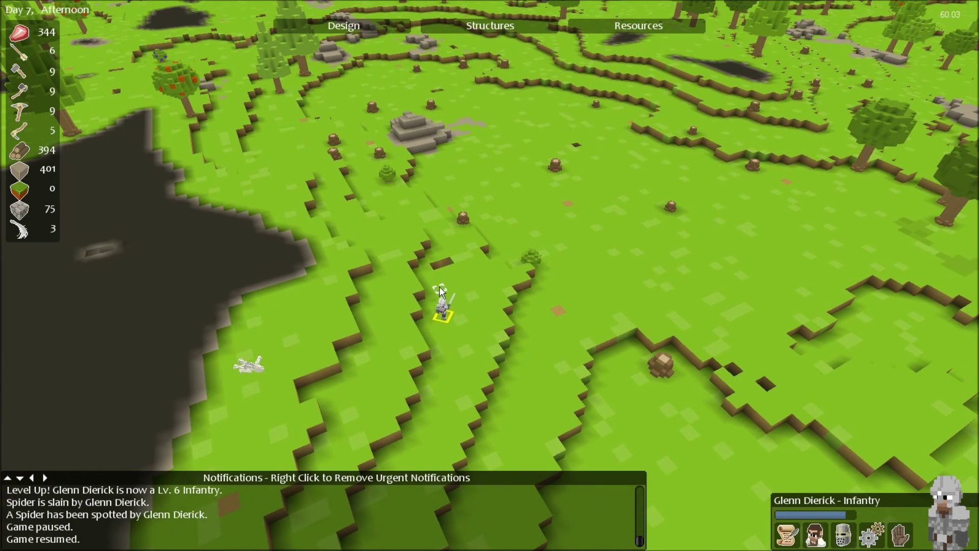
Step the view level up and down around the soldier until the surface shows.
{"action": "key", "text": "q"}
{"action": "key", "text": "e"}
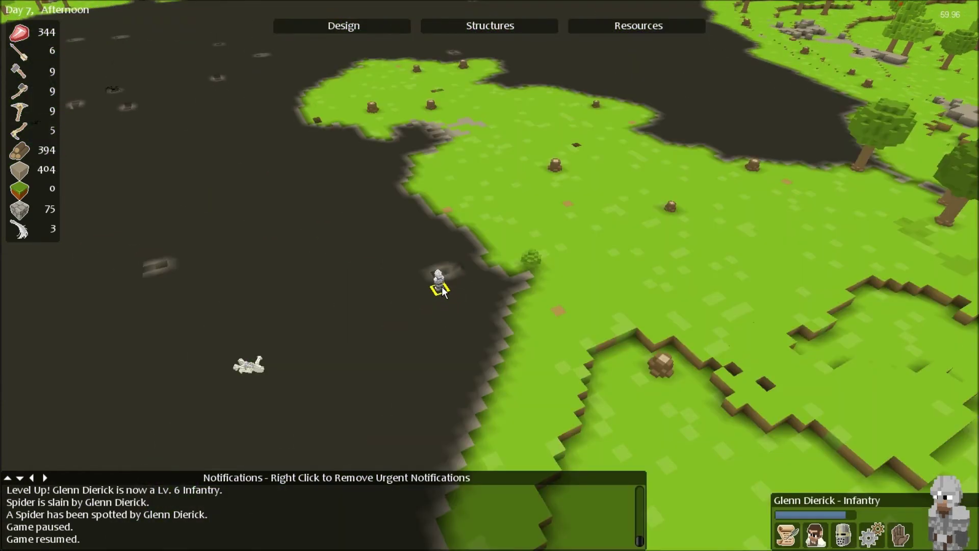
{"action": "key", "text": "e"}
{"action": "key", "text": "q"}
{"action": "key", "text": "q"}
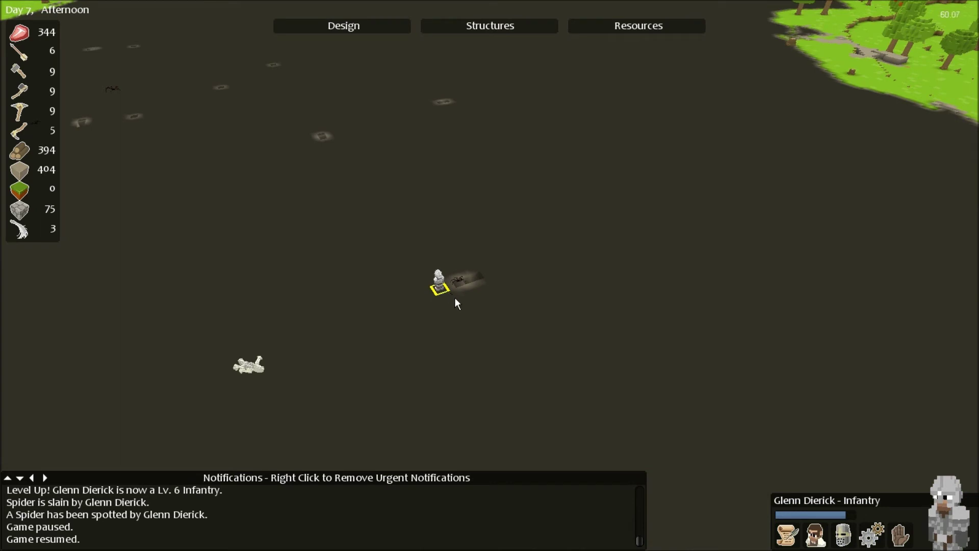
{"action": "key", "text": "e"}
{"action": "key", "text": "q"}
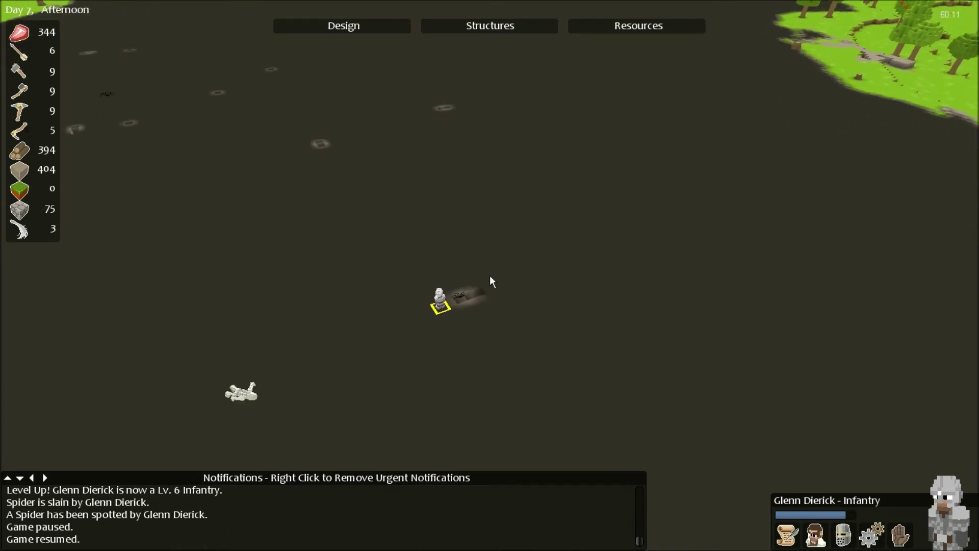
{"action": "scroll", "coordinate": [492, 267], "scroll_direction": "up", "scroll_amount": 3}
{"action": "key", "text": "e"}
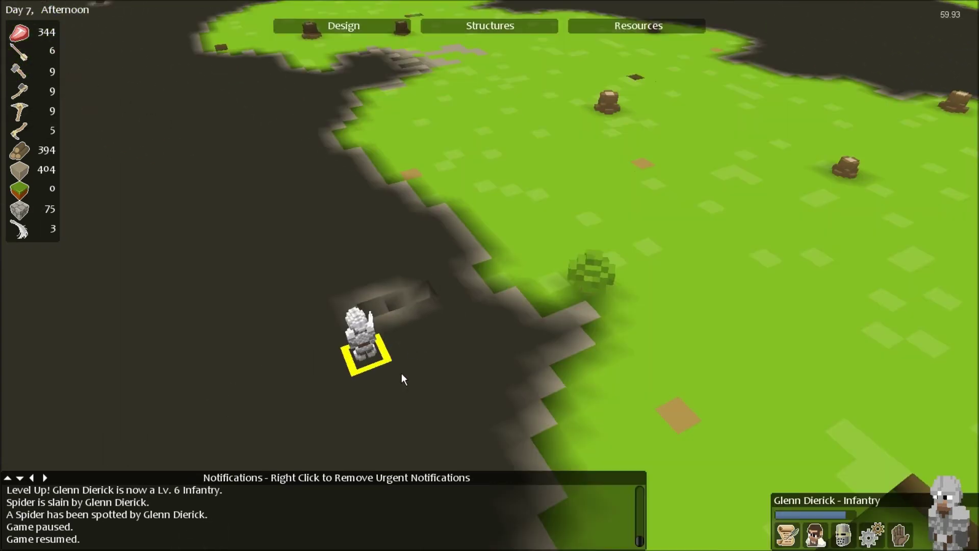
{"action": "key", "text": "e"}
{"action": "key", "text": "q"}
{"action": "key", "text": "q"}
{"action": "key", "text": "e"}
{"action": "key", "text": "e"}
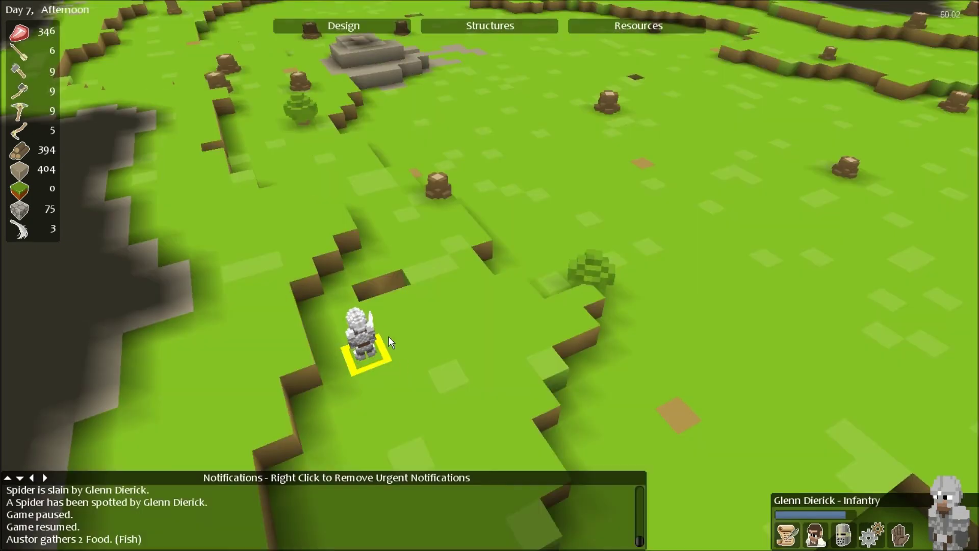
Order the soldier north, peeking a level below ground, then pan toward the pyramid.
{"action": "right_click", "coordinate": [336, 294]}
{"action": "key", "text": "q"}
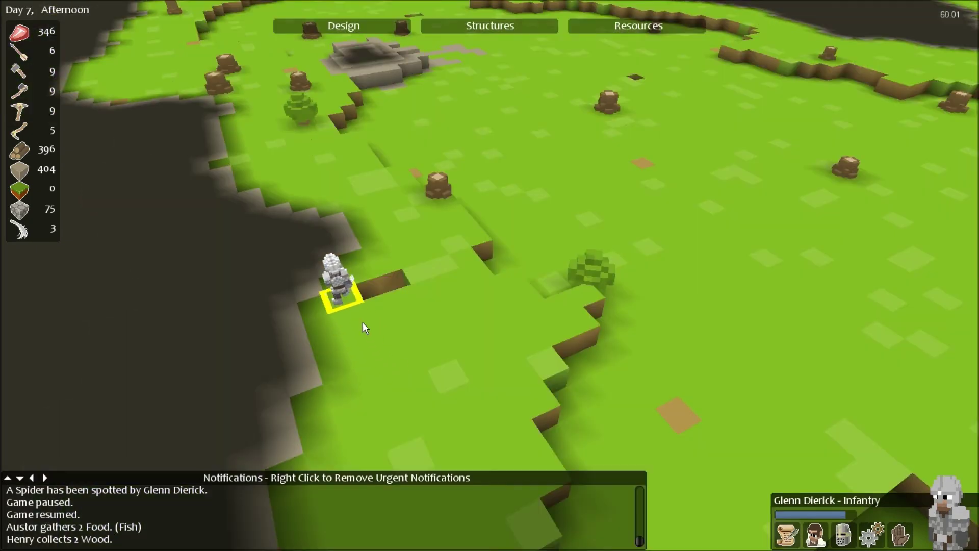
{"action": "key", "text": "q"}
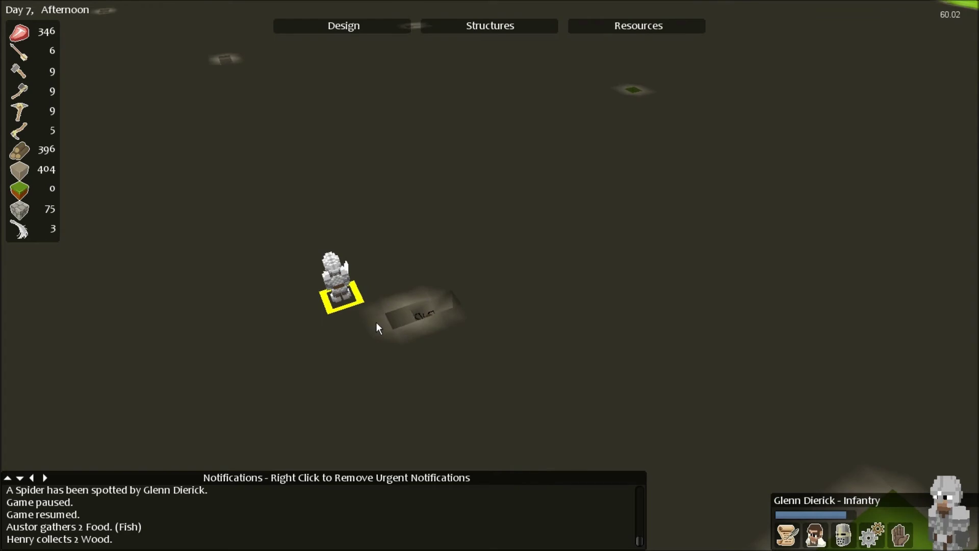
{"action": "key", "text": "e"}
{"action": "key", "text": "q"}
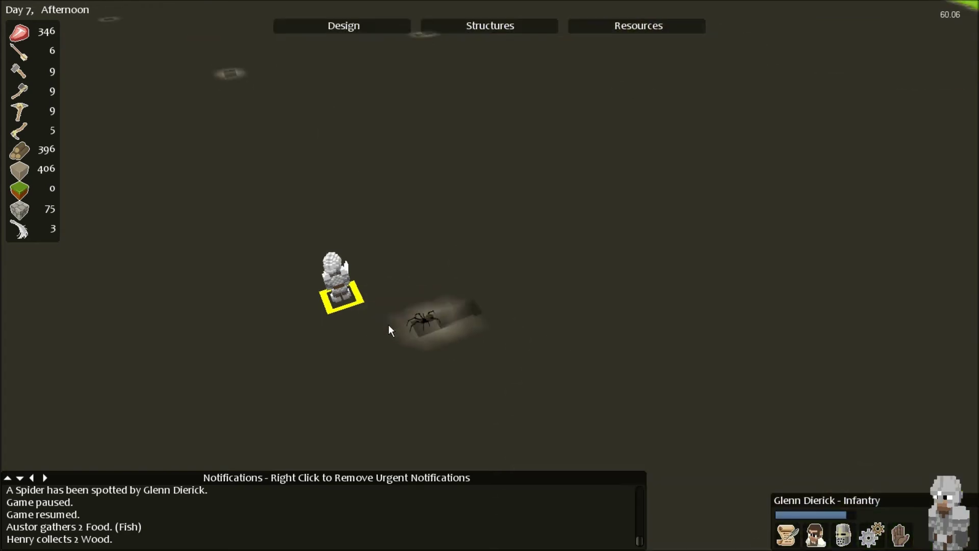
{"action": "key", "text": "e"}
{"action": "key", "text": "e"}
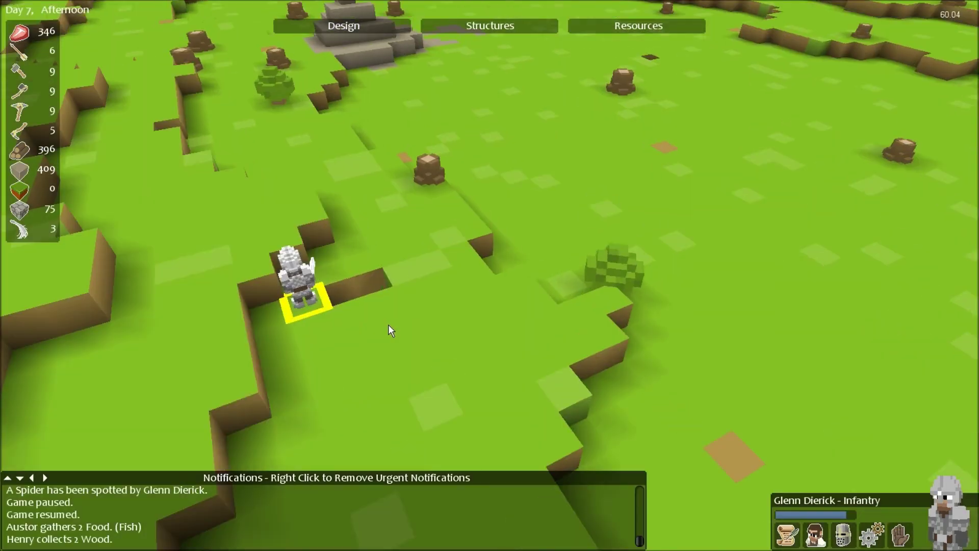
{"action": "key", "text": "w"}
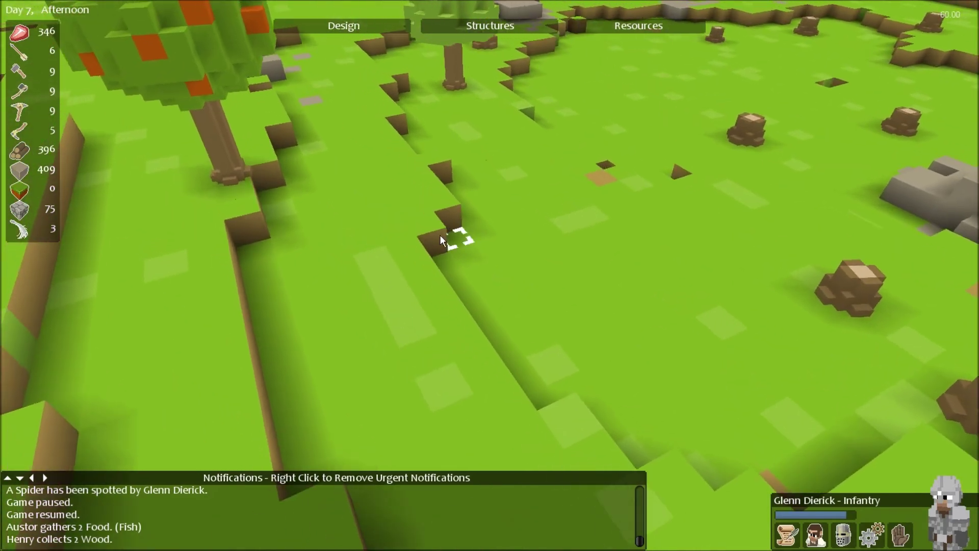
{"action": "scroll", "coordinate": [440, 235], "scroll_direction": "down", "scroll_amount": 5}
Toggle the view levels and pan to bring the soldier into view.
{"action": "key", "text": "q"}
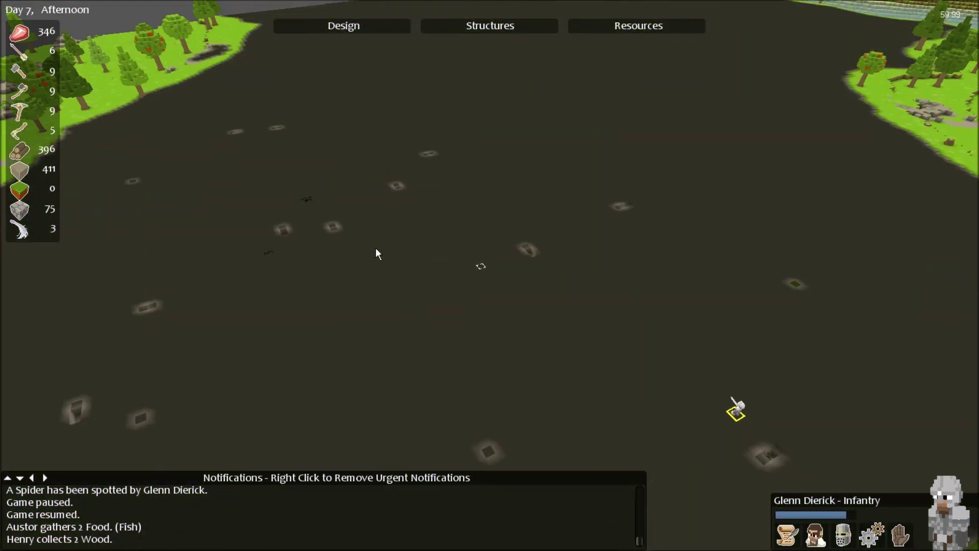
{"action": "key", "text": "e"}
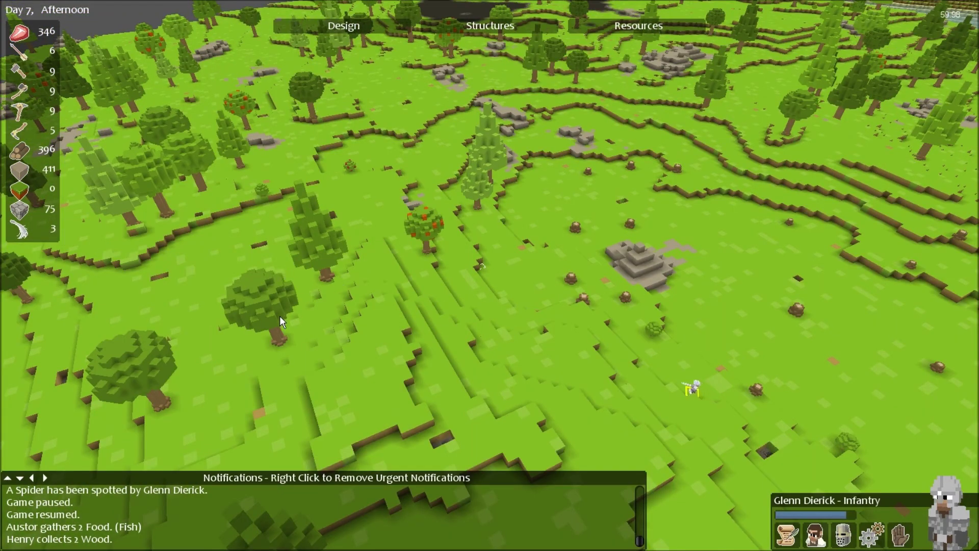
{"action": "scroll", "coordinate": [459, 306], "scroll_direction": "down", "scroll_amount": 3}
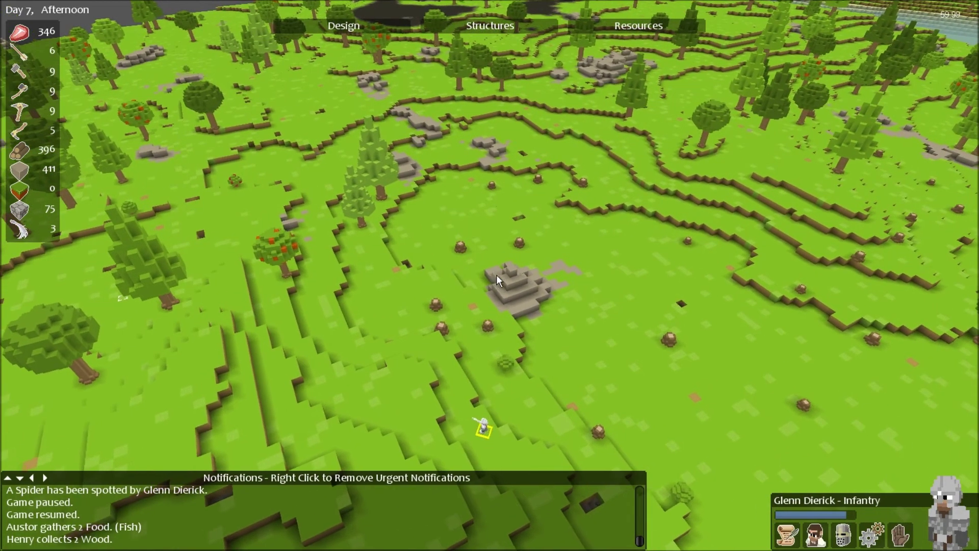
{"action": "key", "text": "q"}
{"action": "key", "text": "s"}
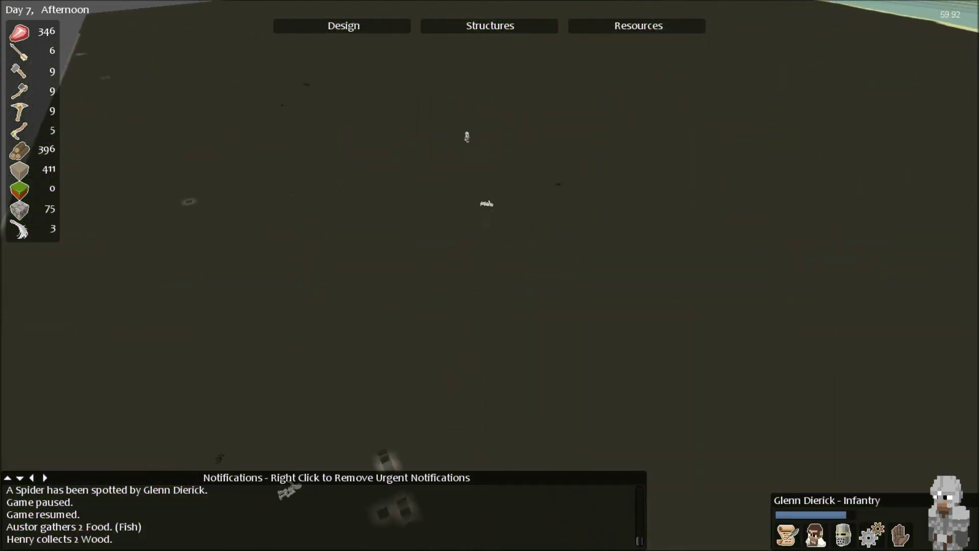
{"action": "scroll", "coordinate": [490, 276], "scroll_direction": "down", "scroll_amount": 2}
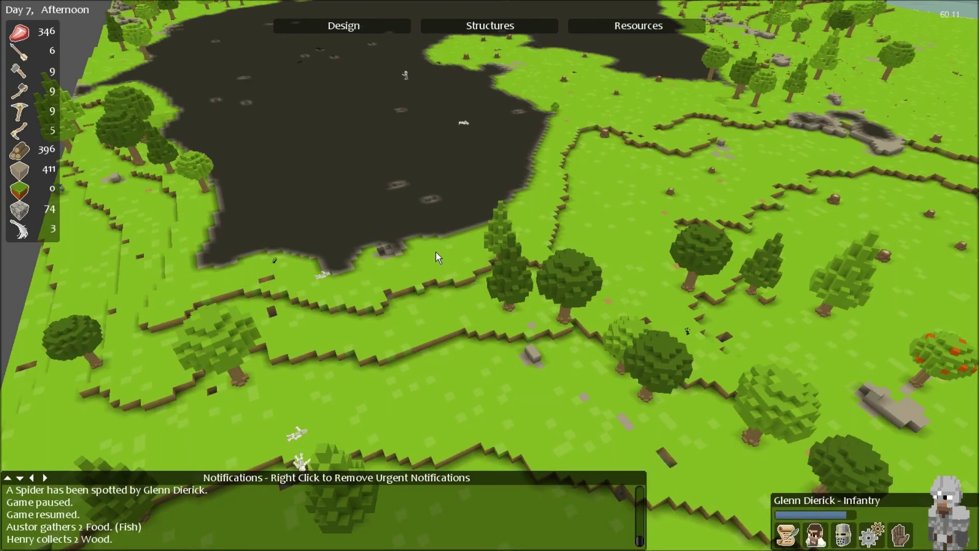
Fly the camera over the pond and hillside, rotating to find the spider.
{"action": "key", "text": "w"}
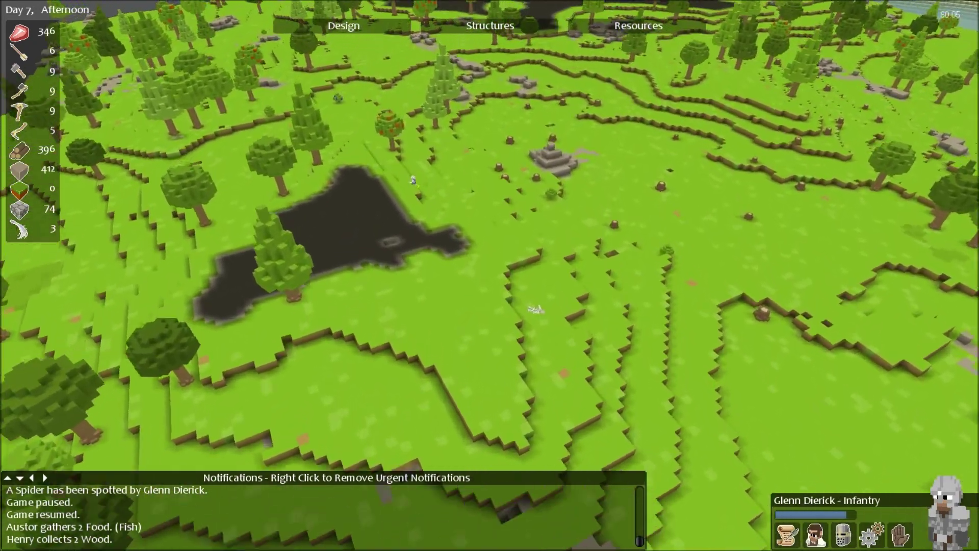
{"action": "key", "text": "w"}
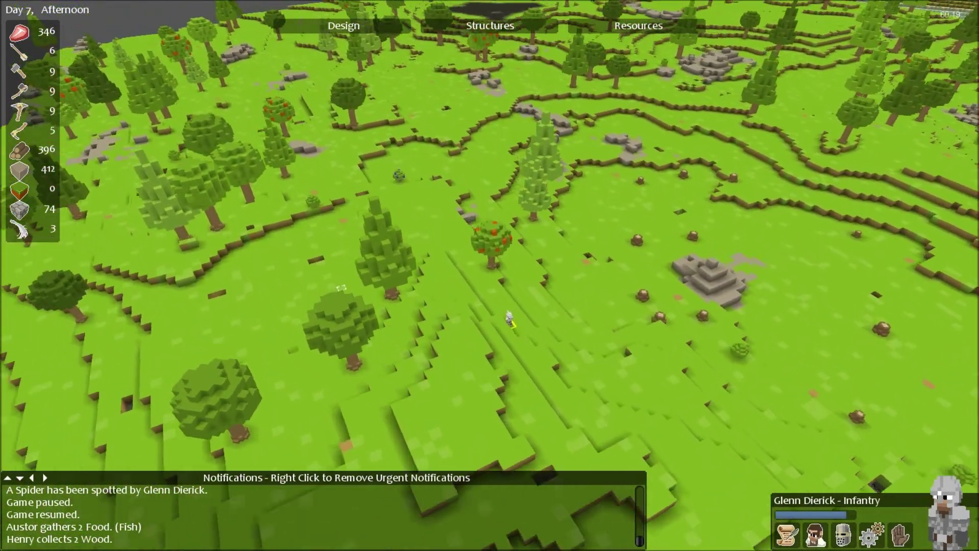
{"action": "key", "text": "w"}
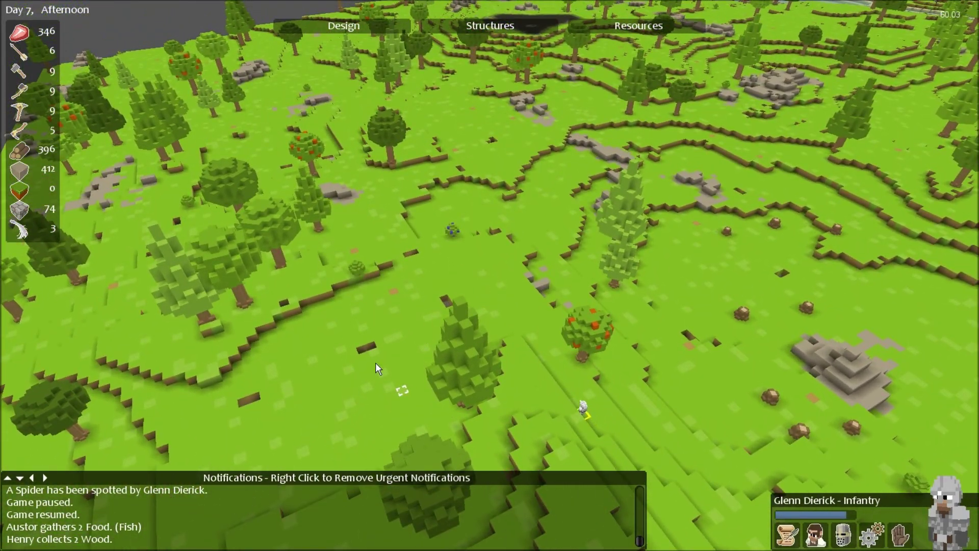
{"action": "key", "text": "w"}
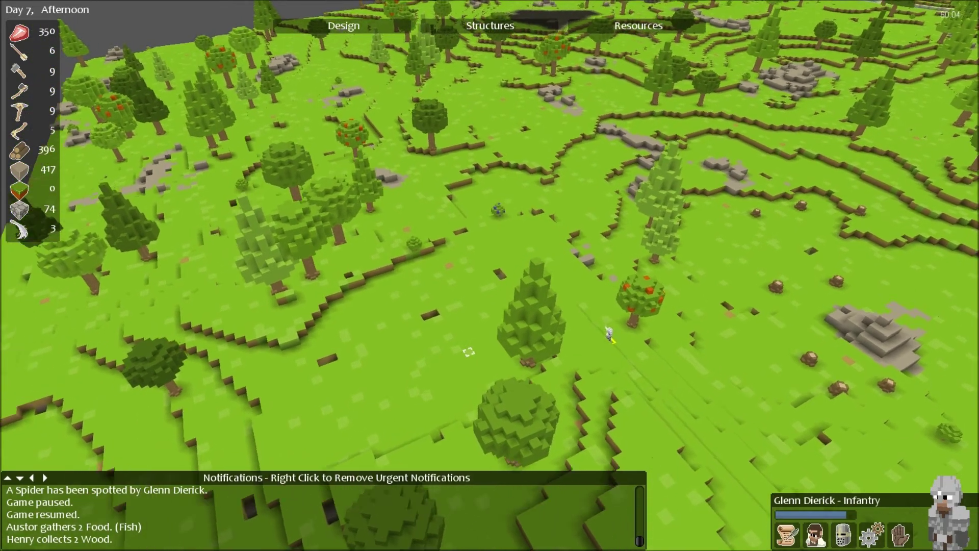
{"action": "key", "text": "a"}
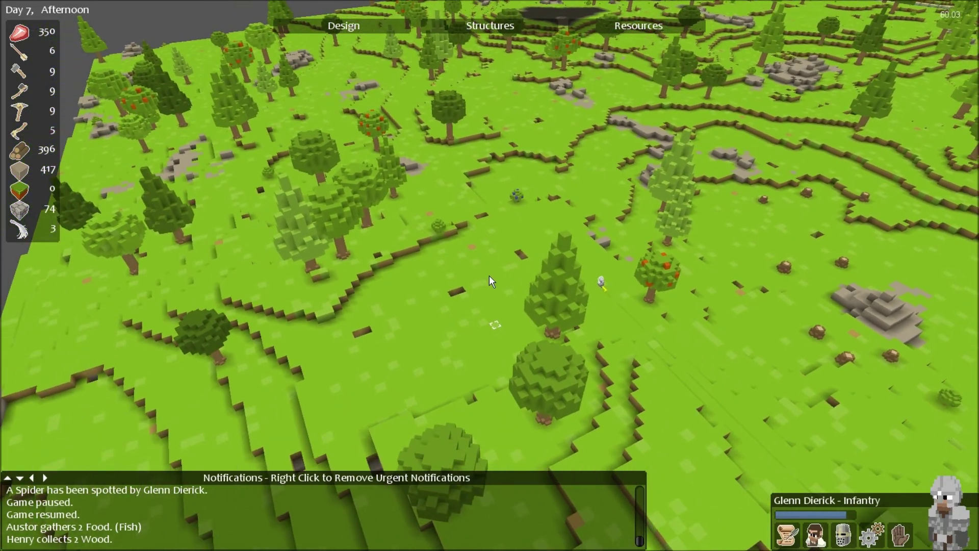
{"action": "key", "text": "e"}
{"action": "key", "text": "e"}
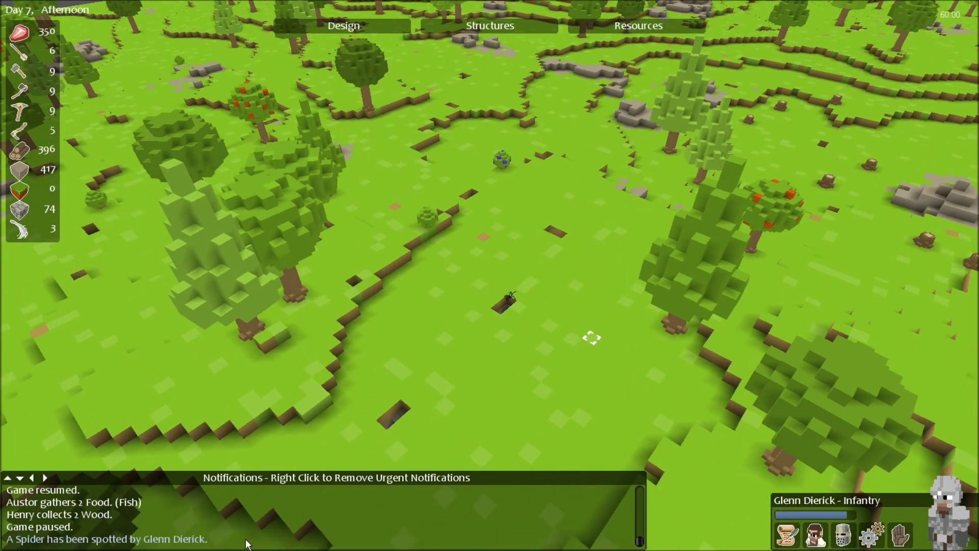
{"action": "key", "text": "space"}
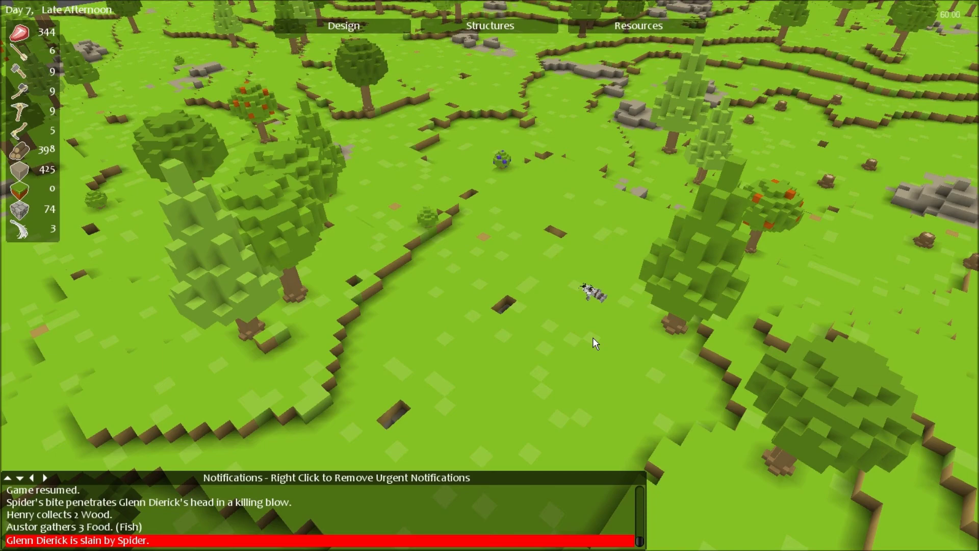
Fly across the meadow, then use the notification to jump to the spider near the walls.
{"action": "key", "text": "w"}
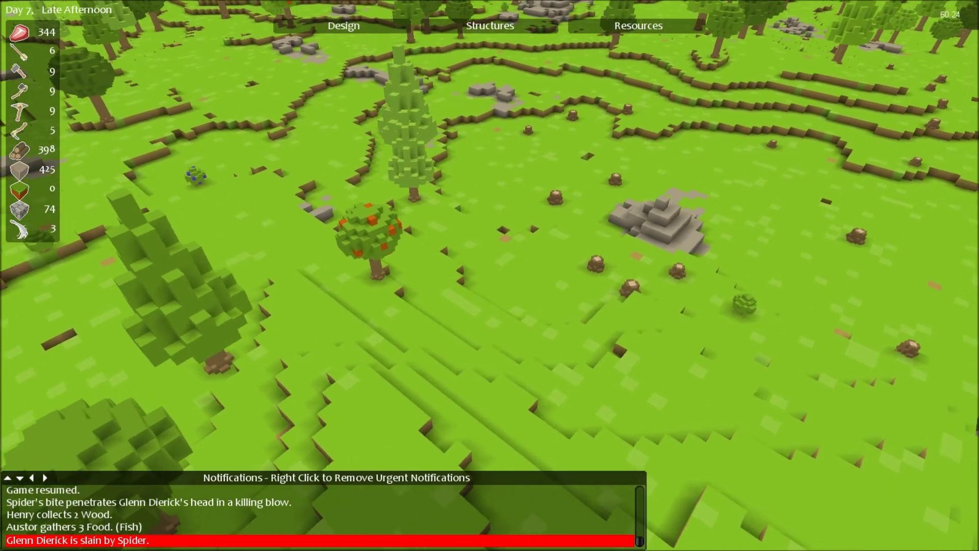
{"action": "key", "text": "w"}
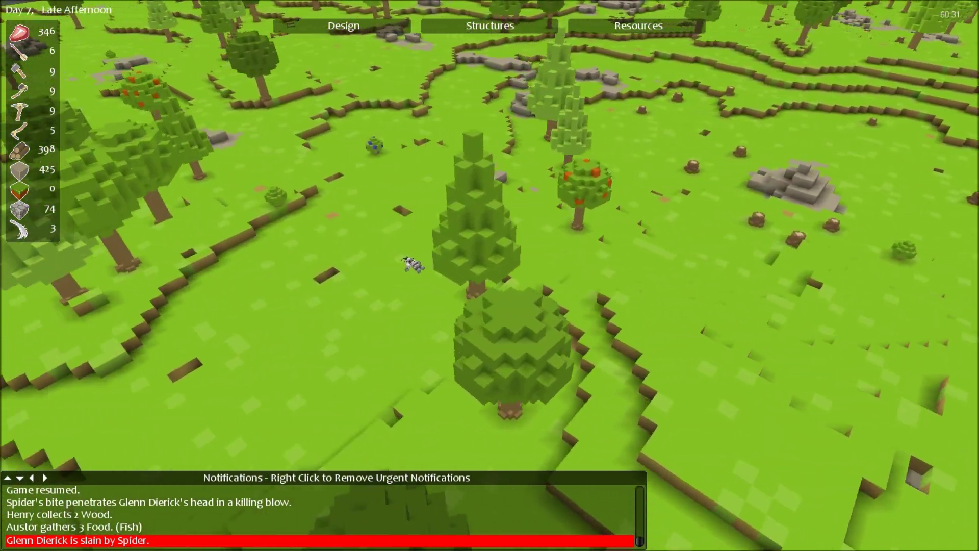
{"action": "key", "text": "w"}
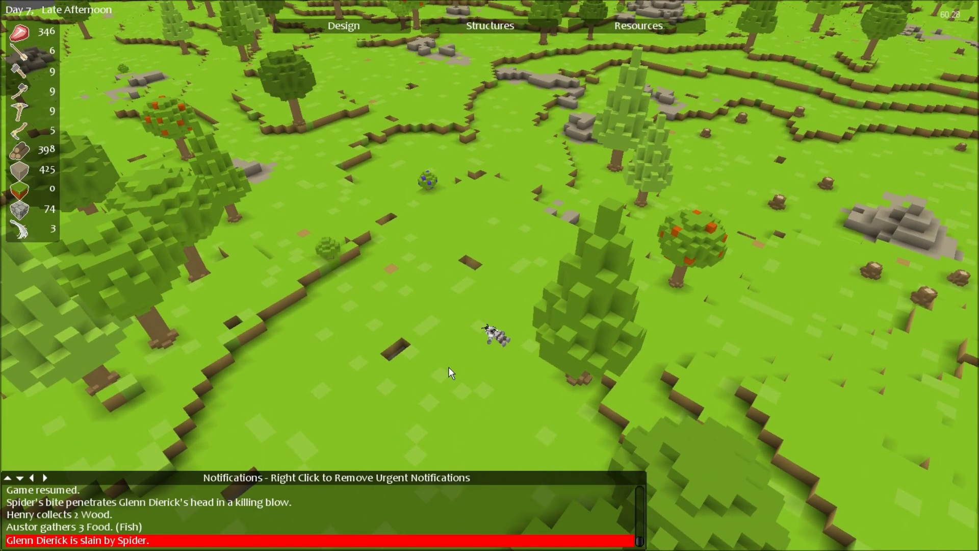
{"action": "key", "text": "s"}
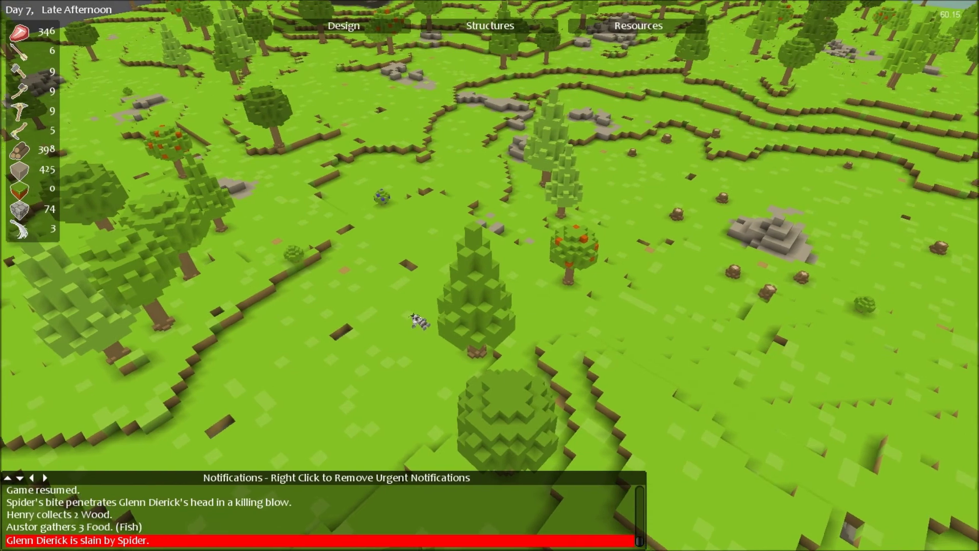
{"action": "key", "text": "a"}
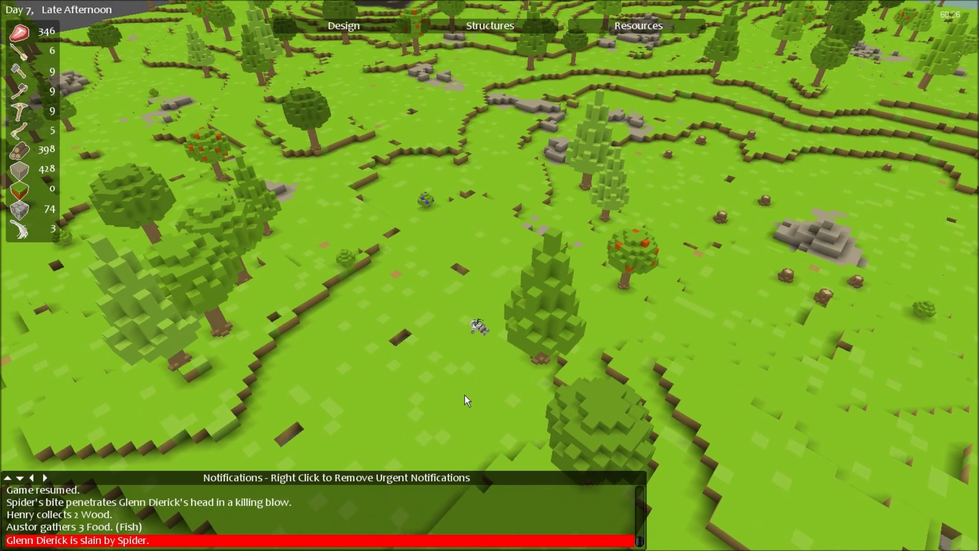
{"action": "key", "text": "d"}
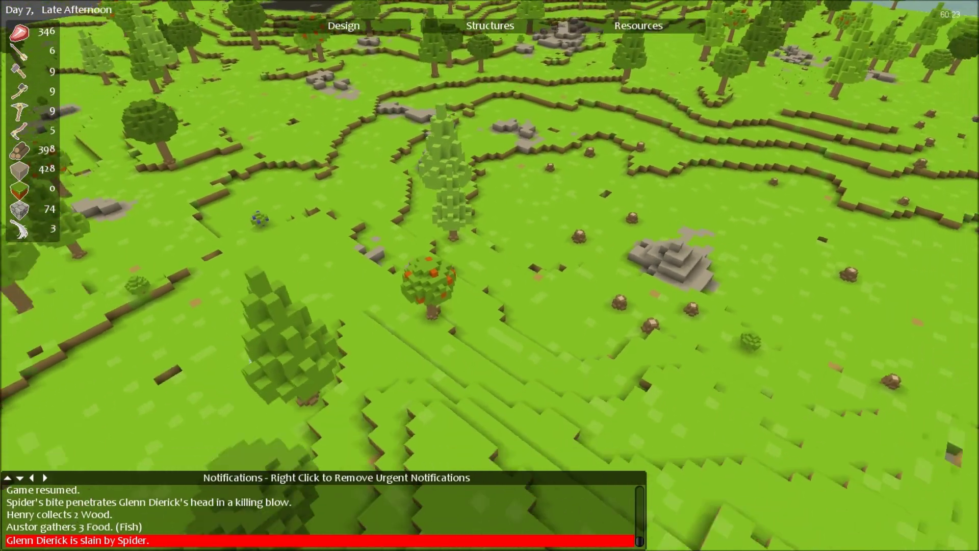
{"action": "key", "text": "d"}
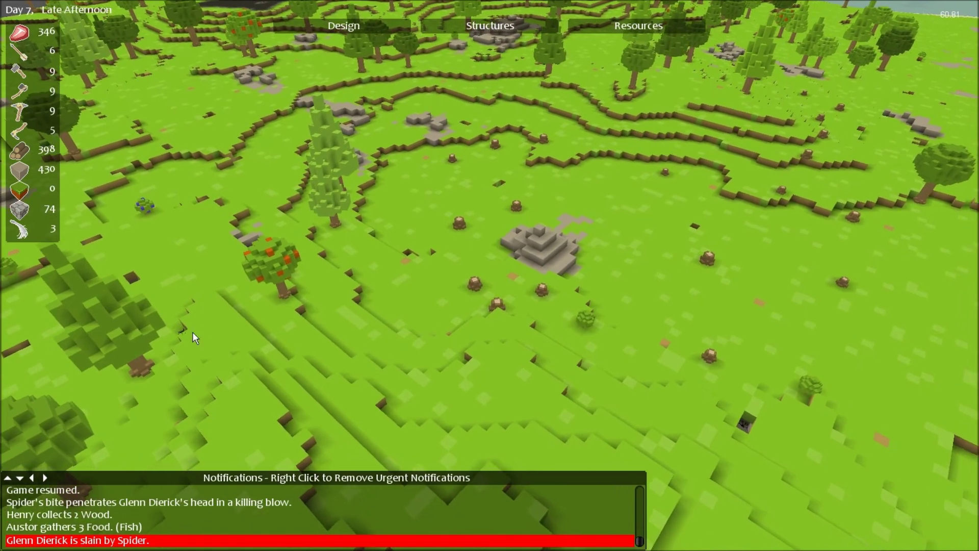
{"action": "left_click", "coordinate": [28, 477]}
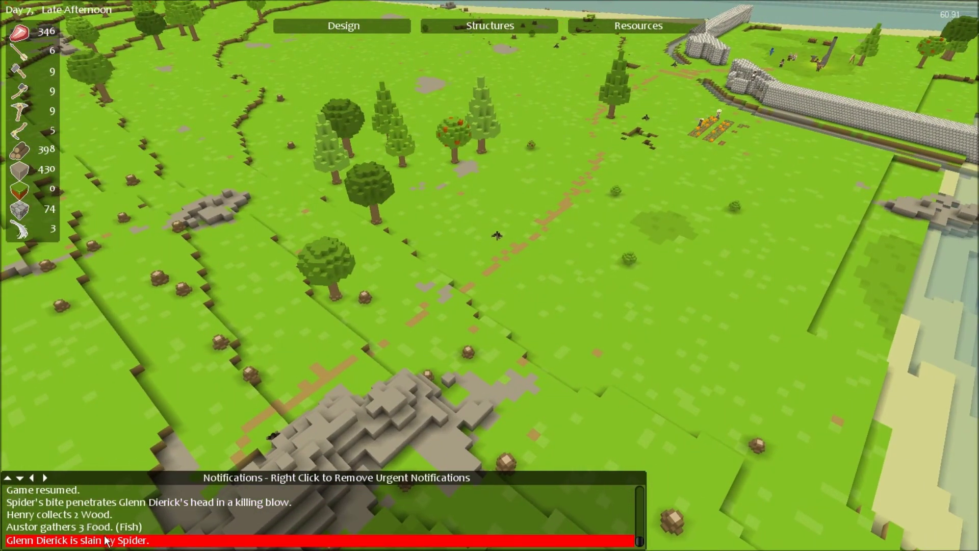
Clear the death notice's urgent flag and pan along the wall, trench and woods.
{"action": "right_click", "coordinate": [28, 477]}
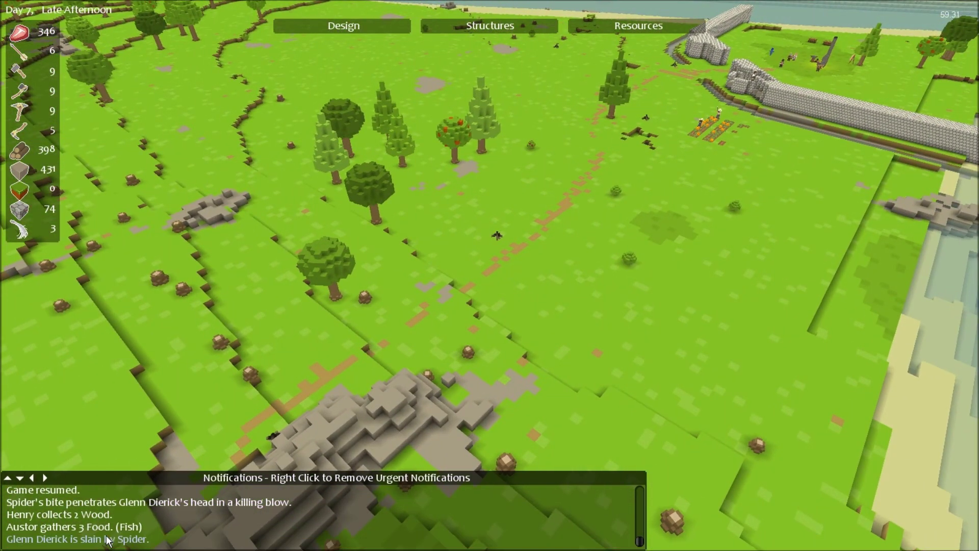
{"action": "key", "text": "w"}
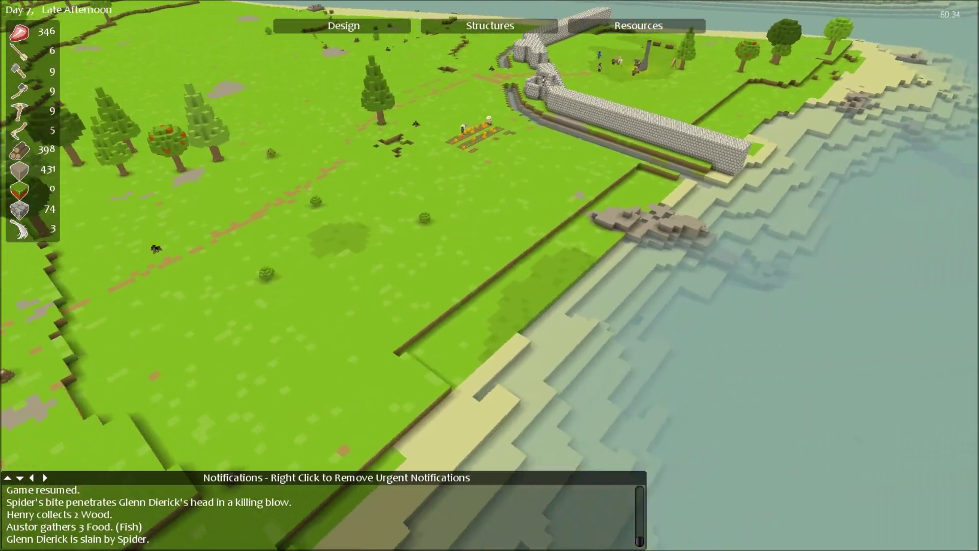
{"action": "scroll", "coordinate": [490, 276], "scroll_direction": "up", "scroll_amount": 2}
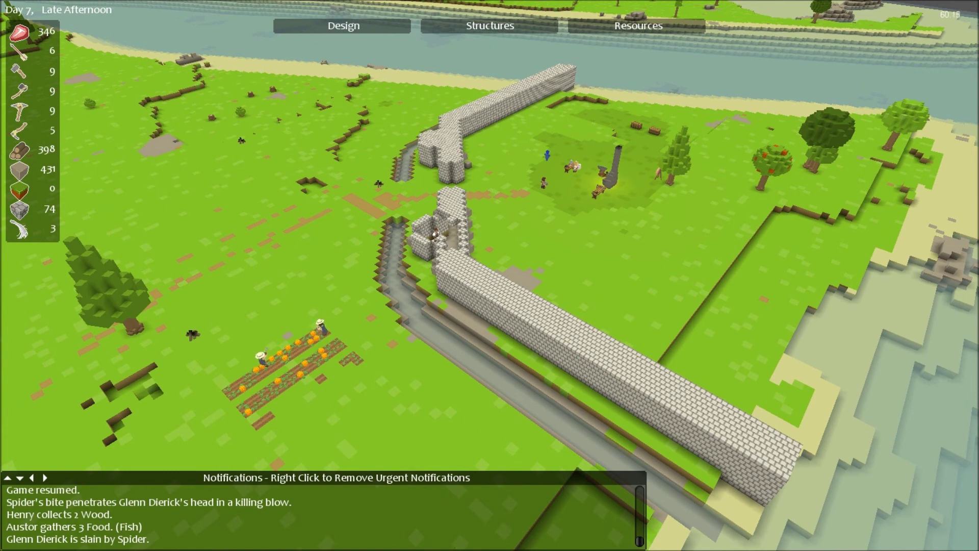
{"action": "key", "text": "a"}
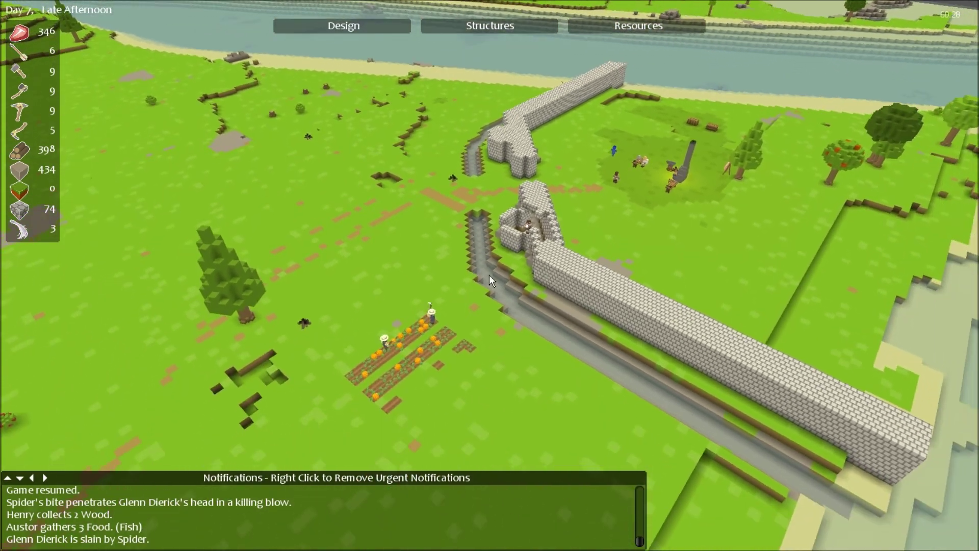
{"action": "scroll", "coordinate": [489, 275], "scroll_direction": "up", "scroll_amount": 2}
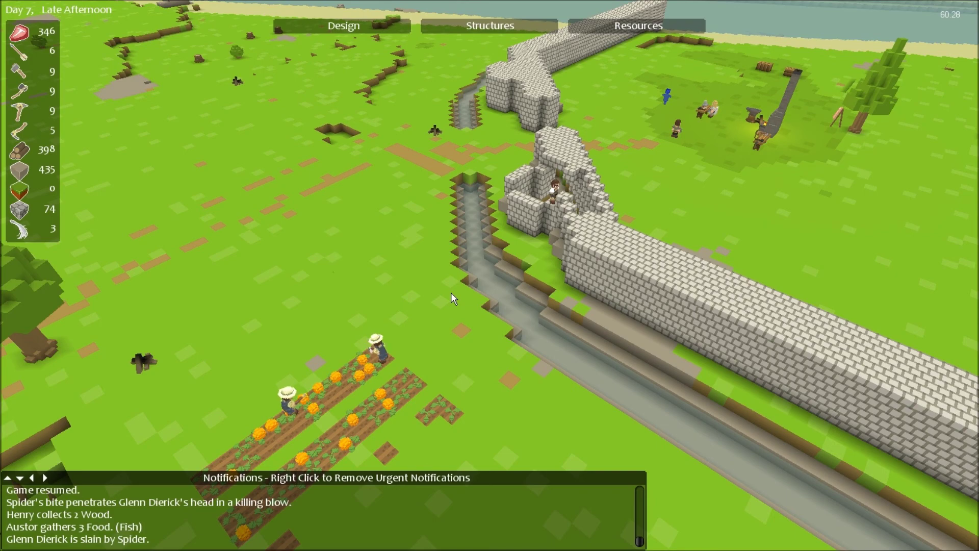
{"action": "key", "text": "w"}
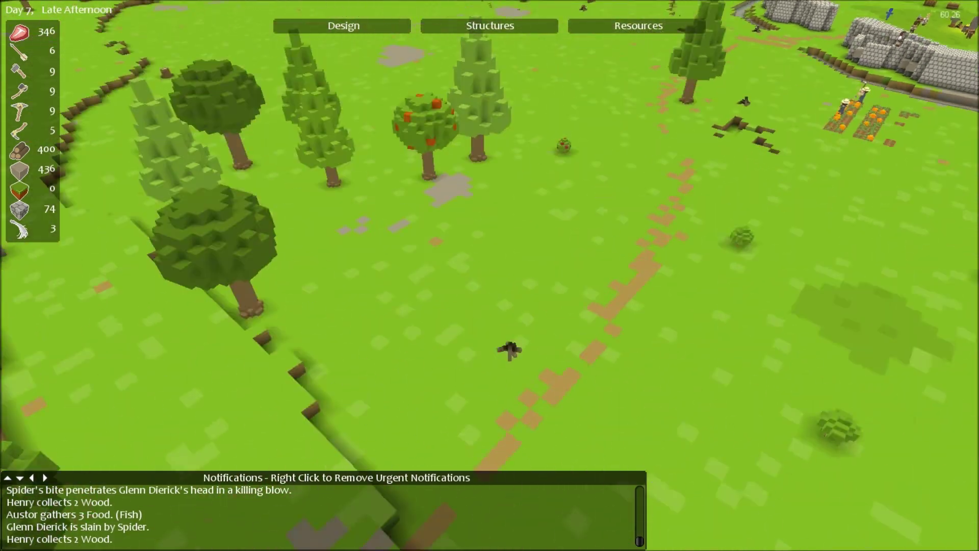
{"action": "scroll", "coordinate": [483, 281], "scroll_direction": "down", "scroll_amount": 3}
{"action": "scroll", "coordinate": [468, 294], "scroll_direction": "down", "scroll_amount": 2}
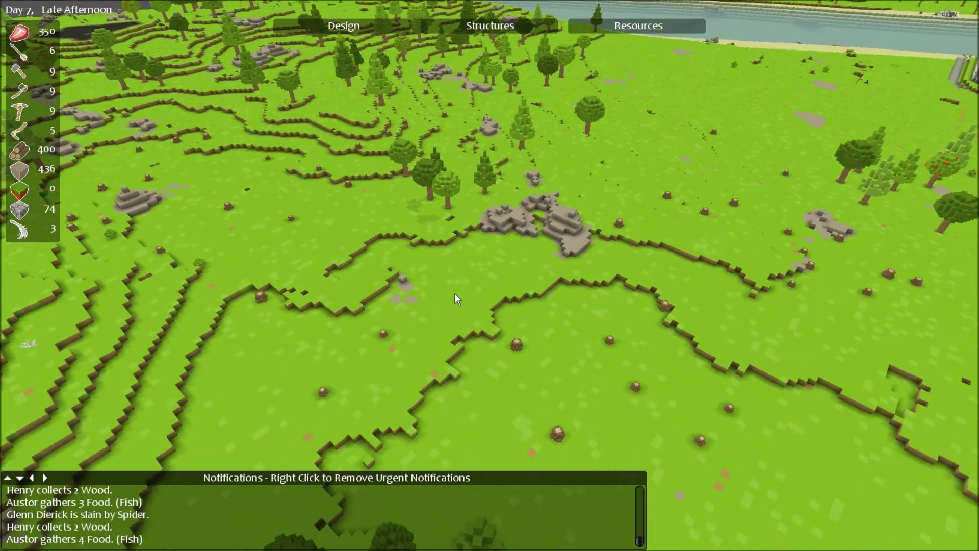
{"action": "scroll", "coordinate": [445, 299], "scroll_direction": "up", "scroll_amount": 3}
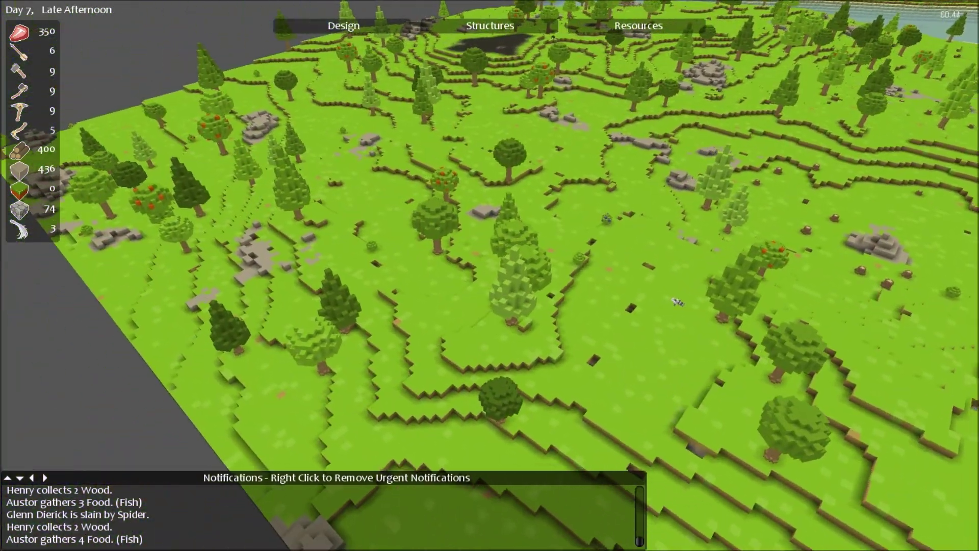
Orbit and pan around the walled riverside settlement until the river runs across the top.
{"action": "key", "text": "w"}
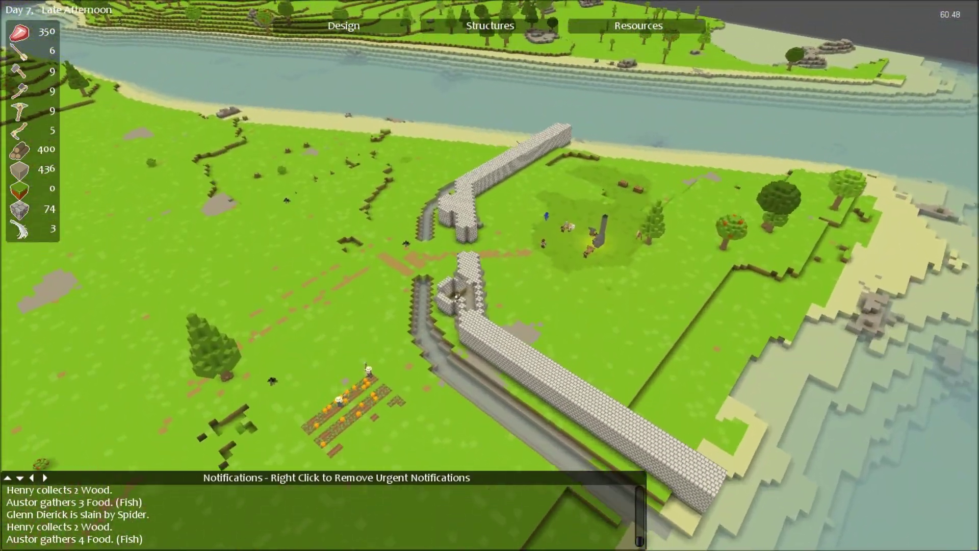
{"action": "left_click_drag", "start_coordinate": [529, 280], "coordinate": [627, 280]}
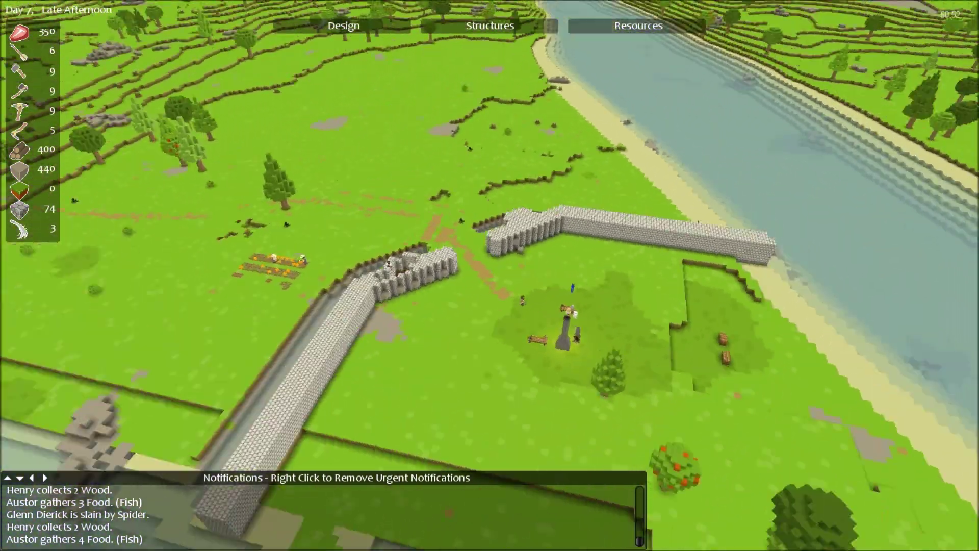
{"action": "left_click_drag", "start_coordinate": [489, 275], "coordinate": [490, 275]}
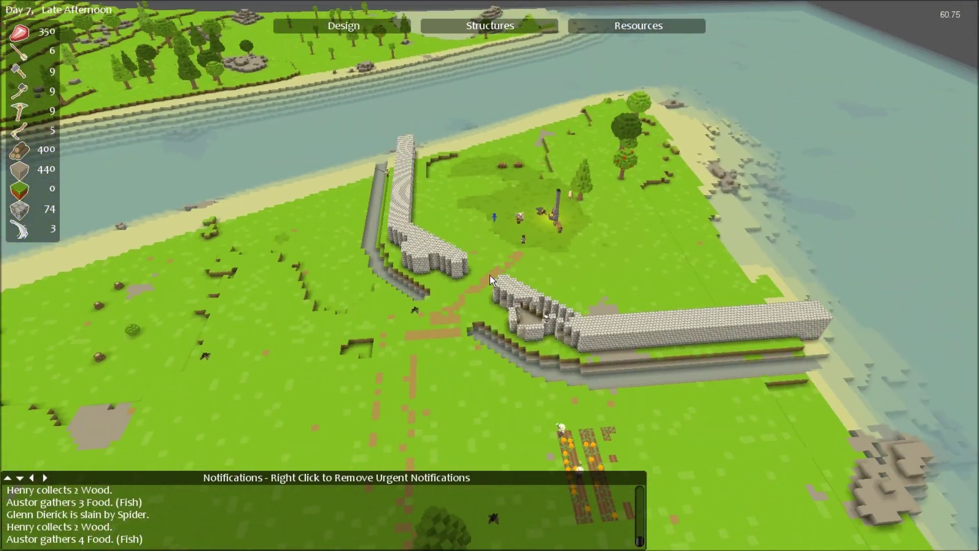
{"action": "left_click_drag", "start_coordinate": [388, 295], "coordinate": [388, 296]}
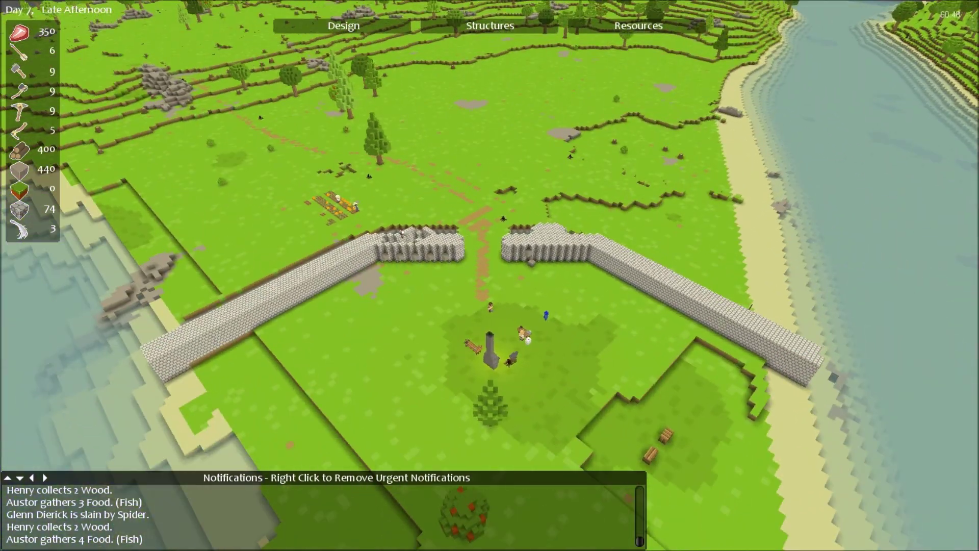
{"action": "key", "text": "d"}
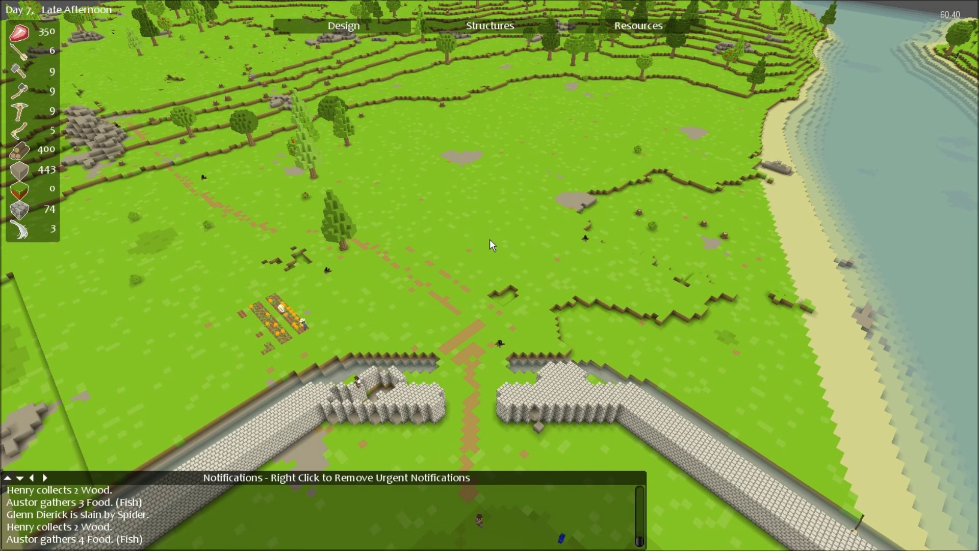
{"action": "key", "text": "s"}
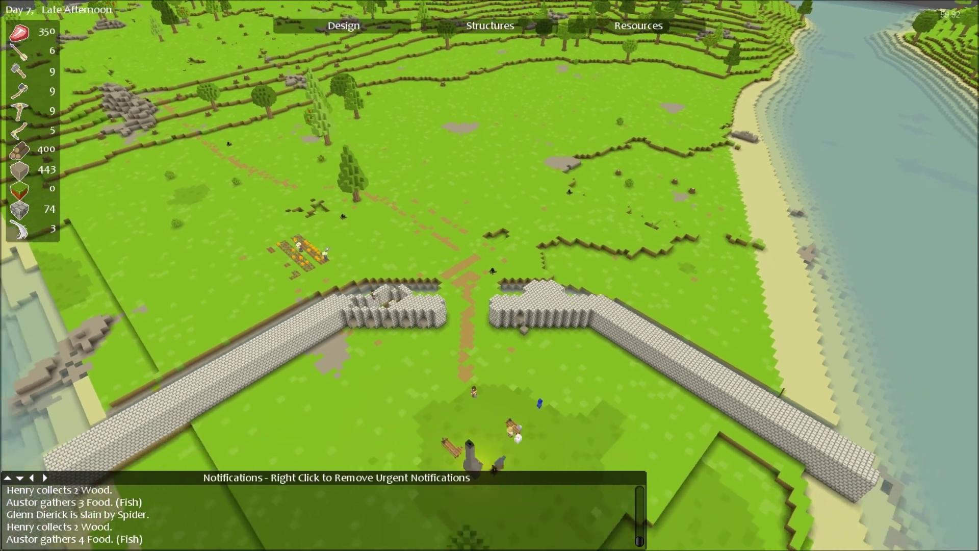
{"action": "key", "text": "e"}
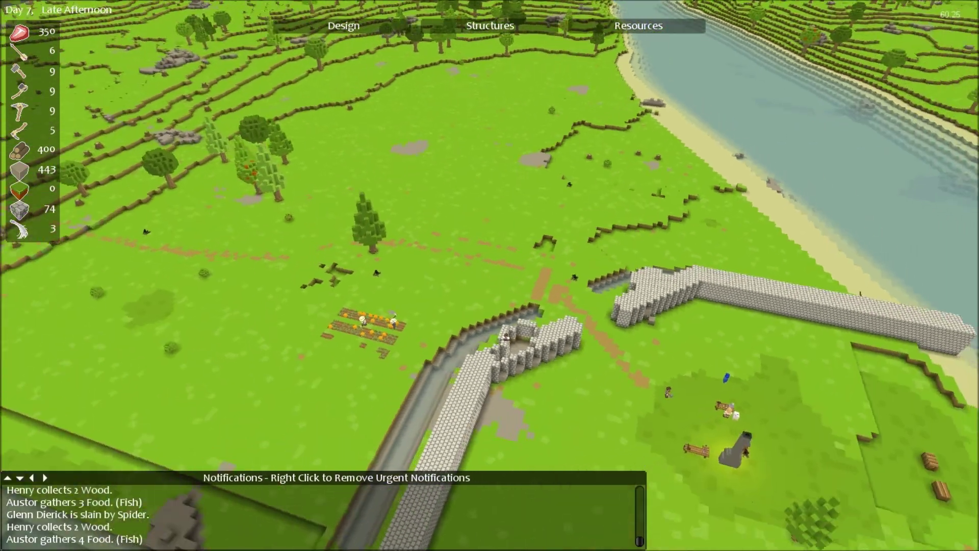
{"action": "key", "text": "d"}
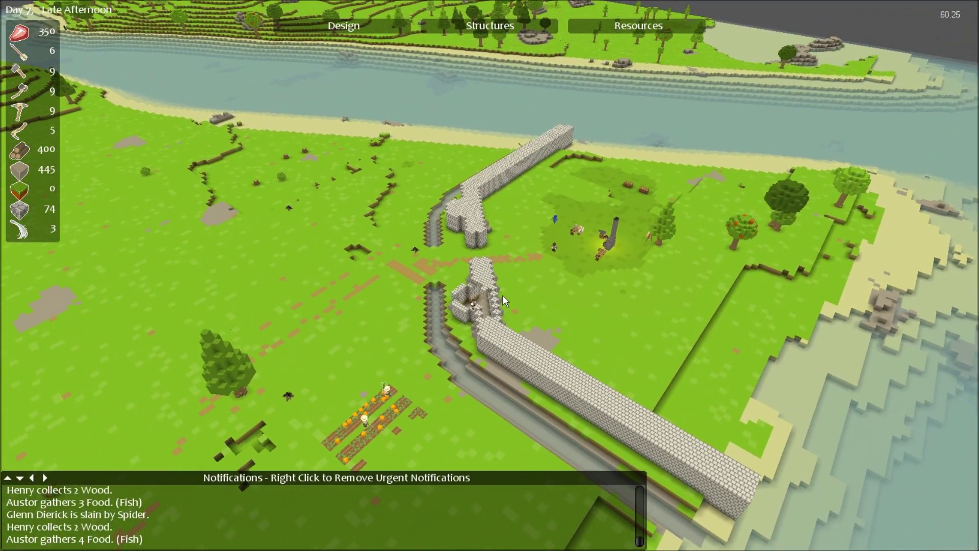
{"action": "scroll", "coordinate": [489, 276], "scroll_direction": "up", "scroll_amount": 2}
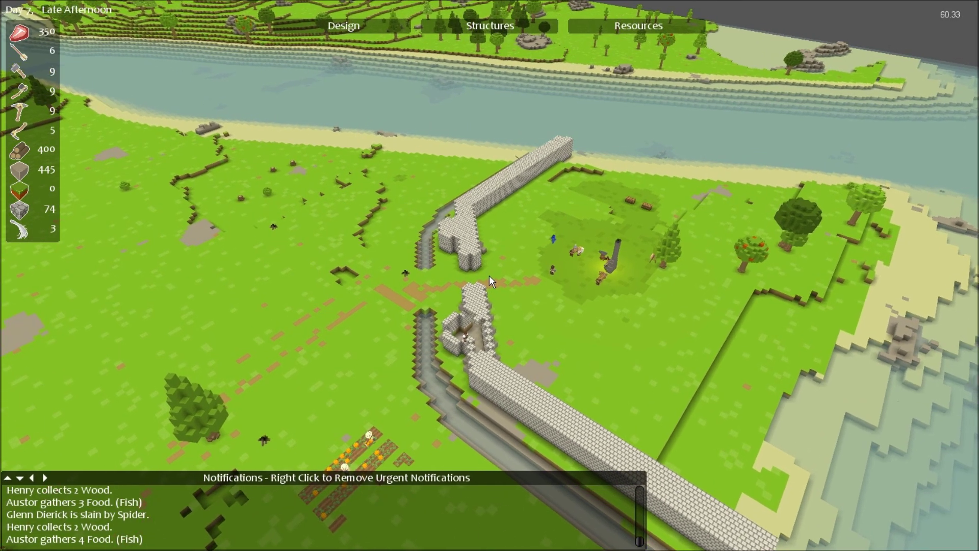